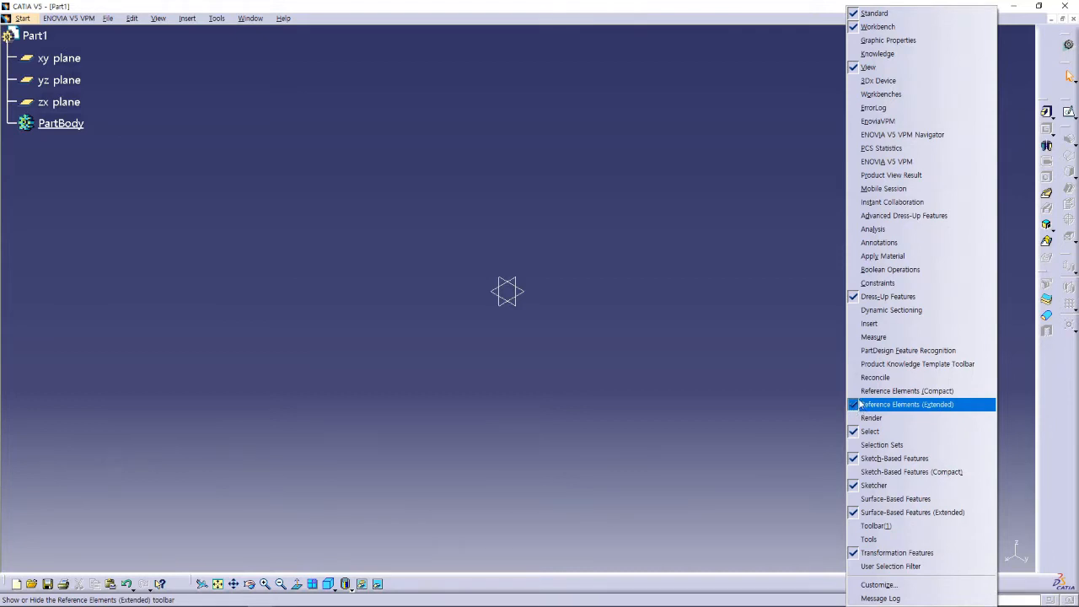
Show the Reference Elements (Extended) toolbar and dock it alongside the other Part Design tools.
click(932, 404)
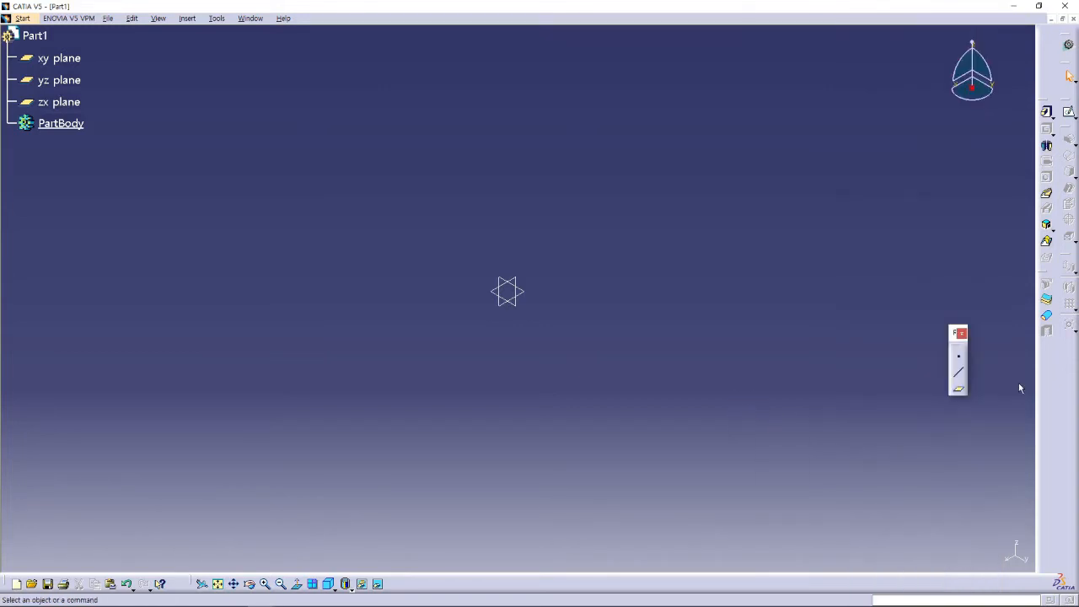
drag(955, 333, 1063, 349)
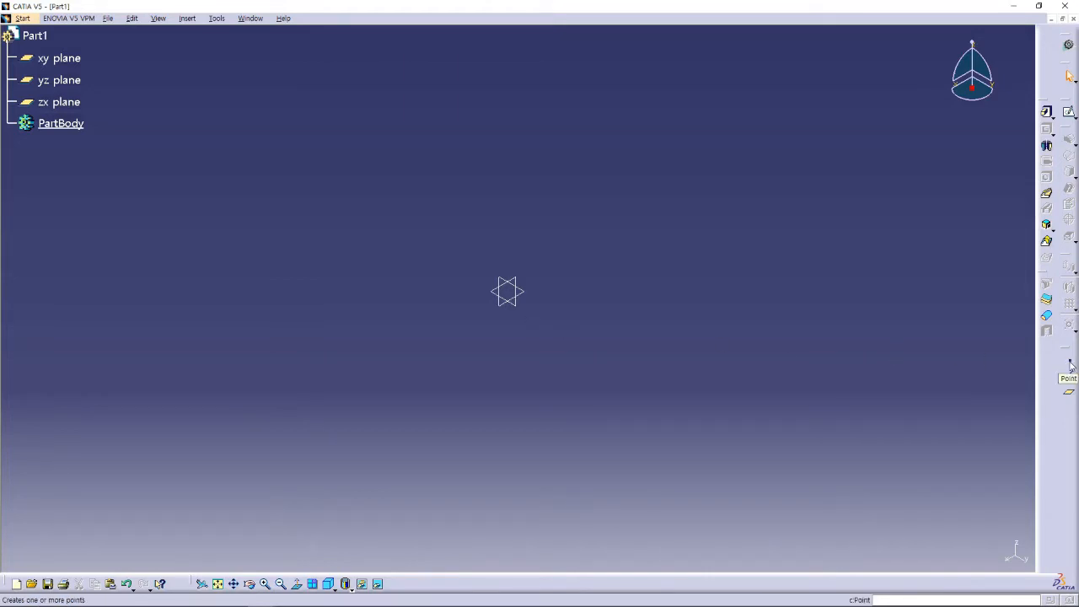
Create a Coordinates-type point at the origin with X, Y and Z at 0 mm, and expand PartBody in the tree.
click(1071, 365)
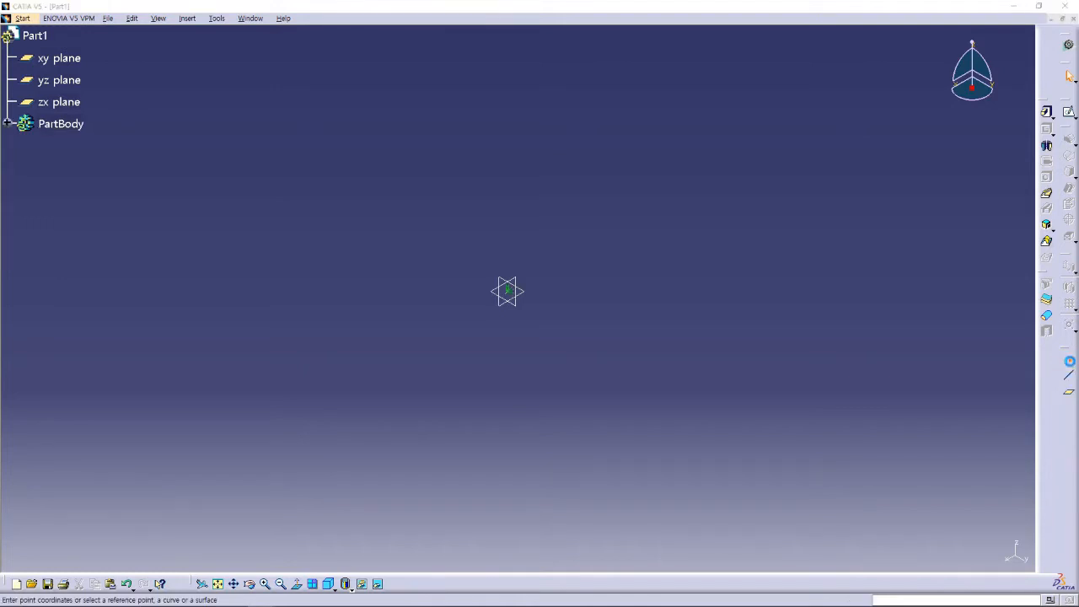
drag(766, 330, 749, 226)
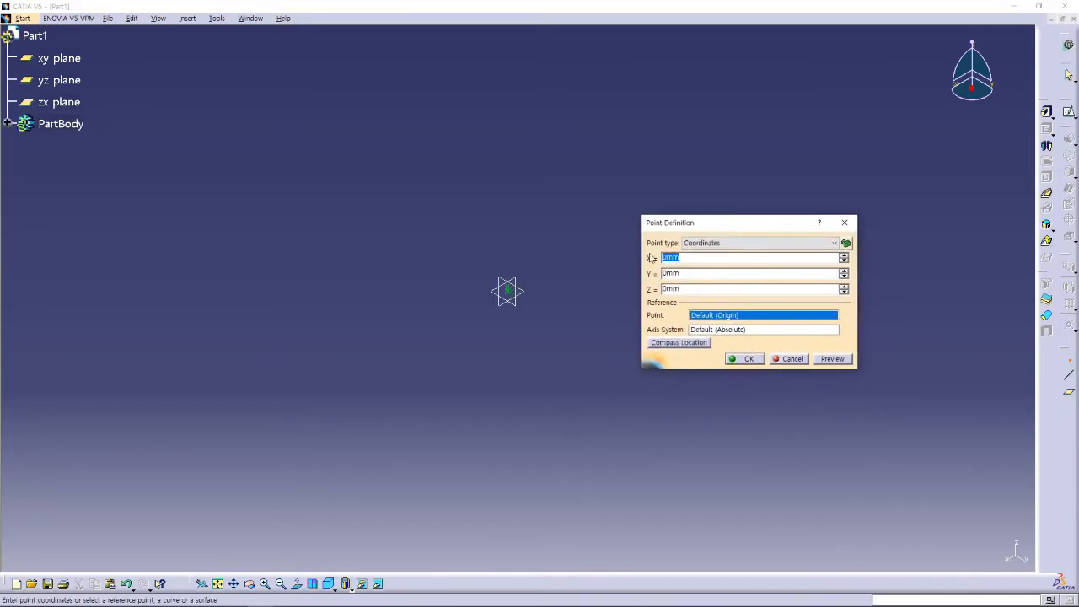
click(834, 243)
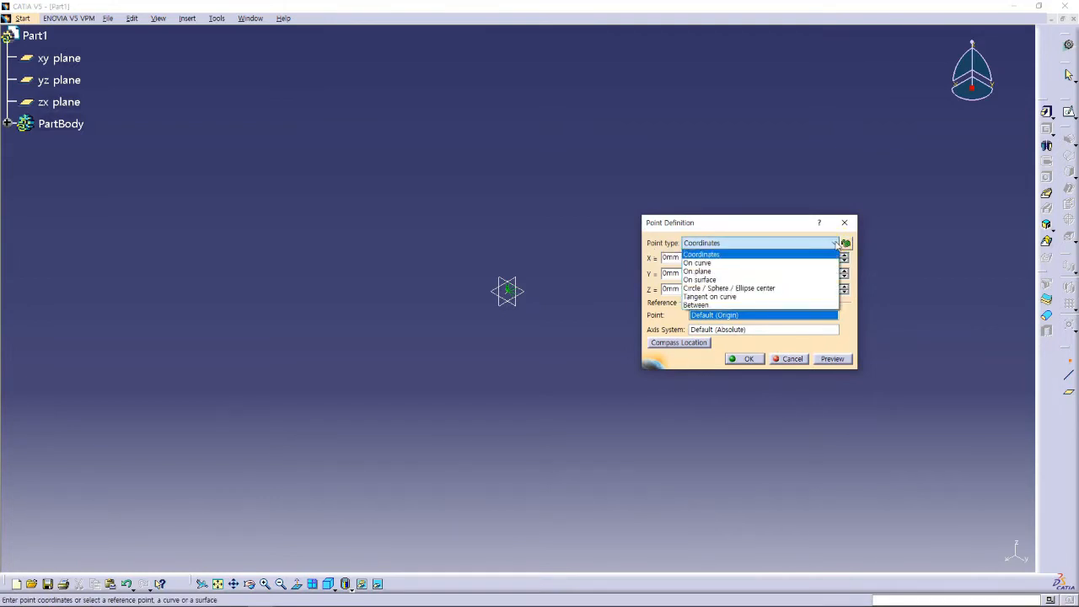
click(714, 256)
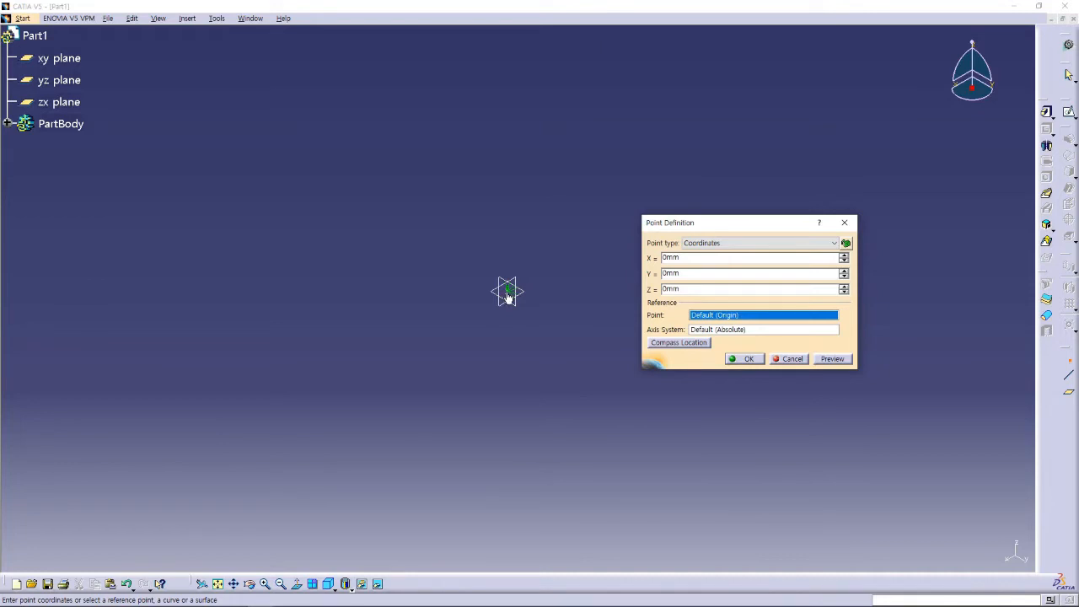
click(679, 257)
click(679, 289)
click(749, 359)
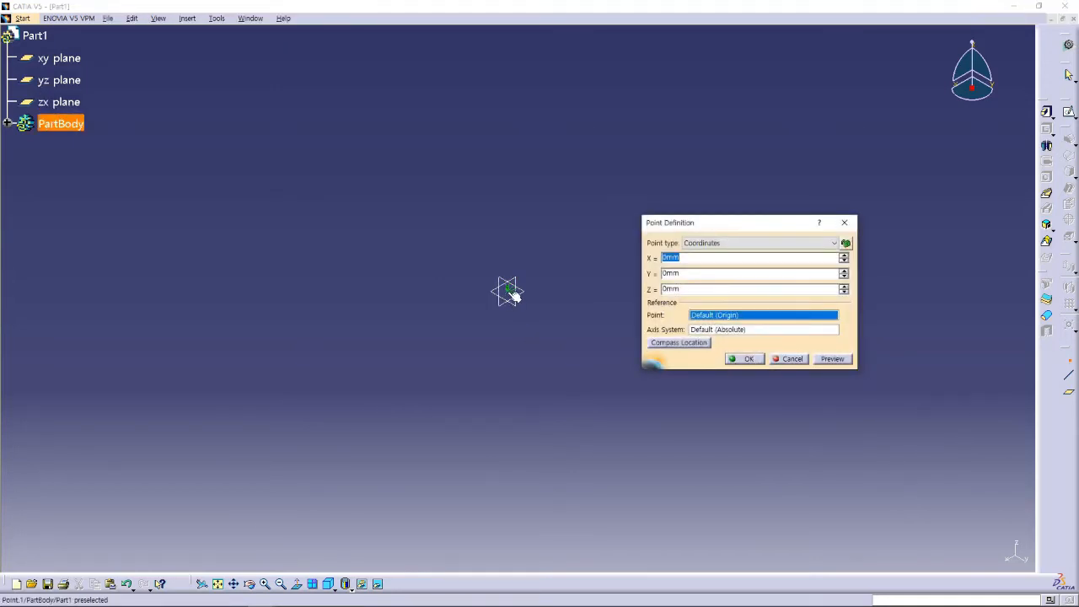
click(7, 124)
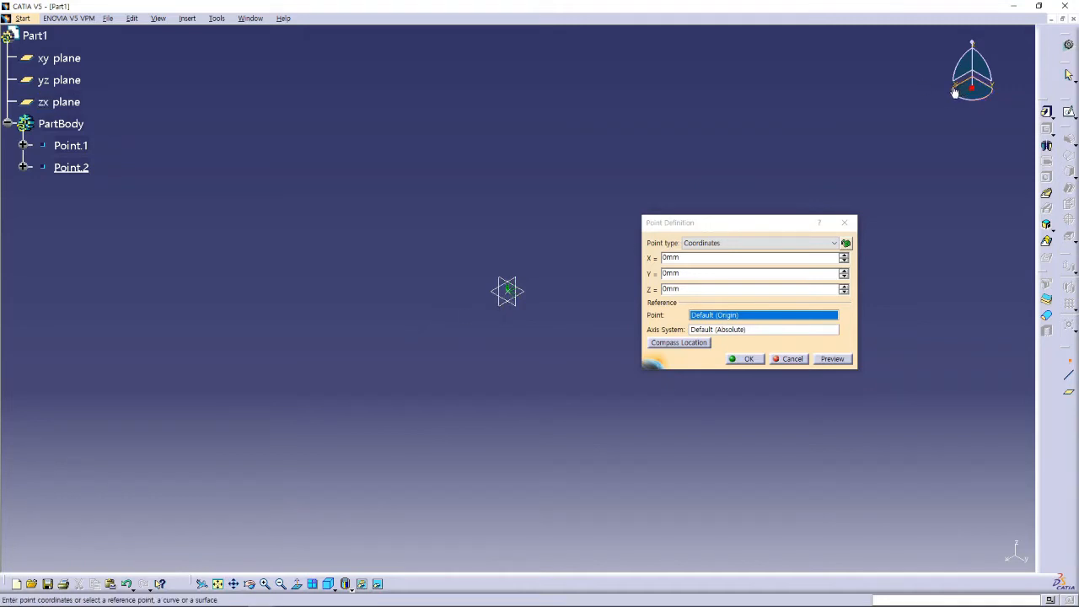
Create a second coordinate point at X 100 mm, Y 0 mm, Z 0 mm from the default origin.
click(687, 257)
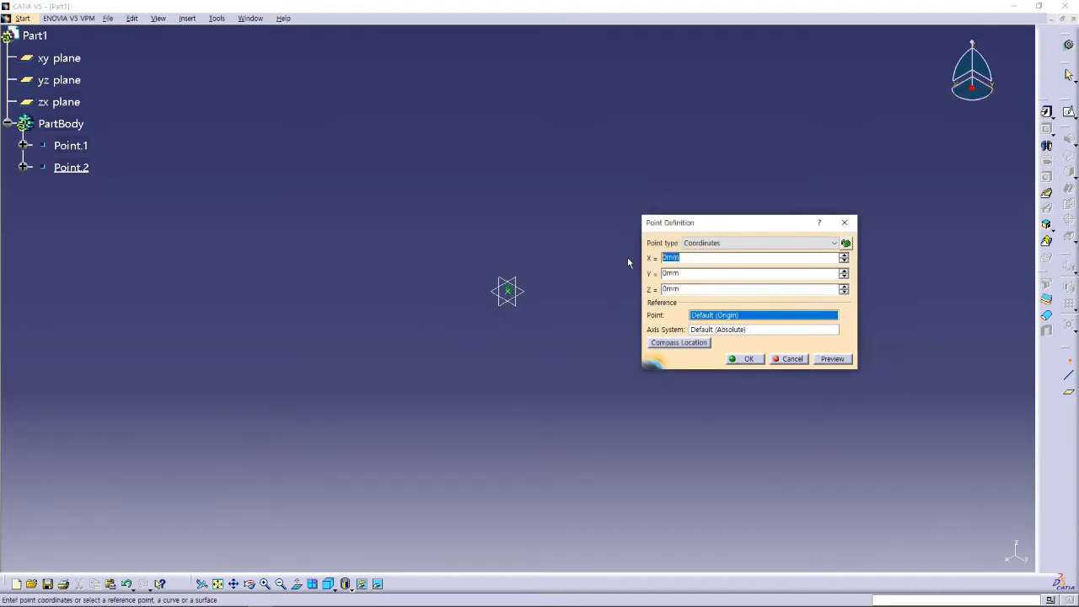
text(100)
click(715, 273)
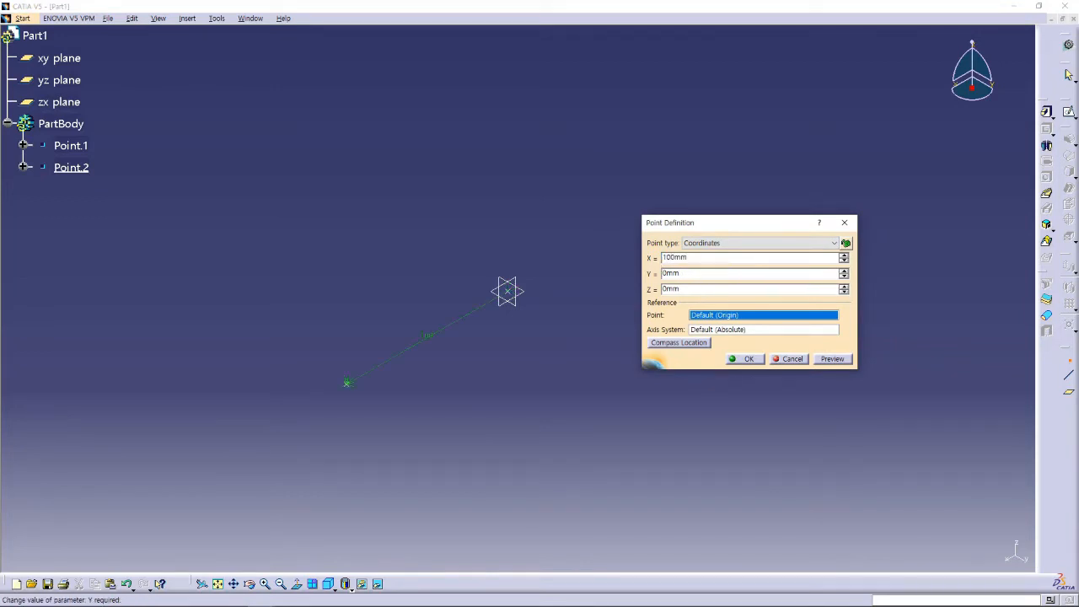
middle_drag(530, 339, 559, 329)
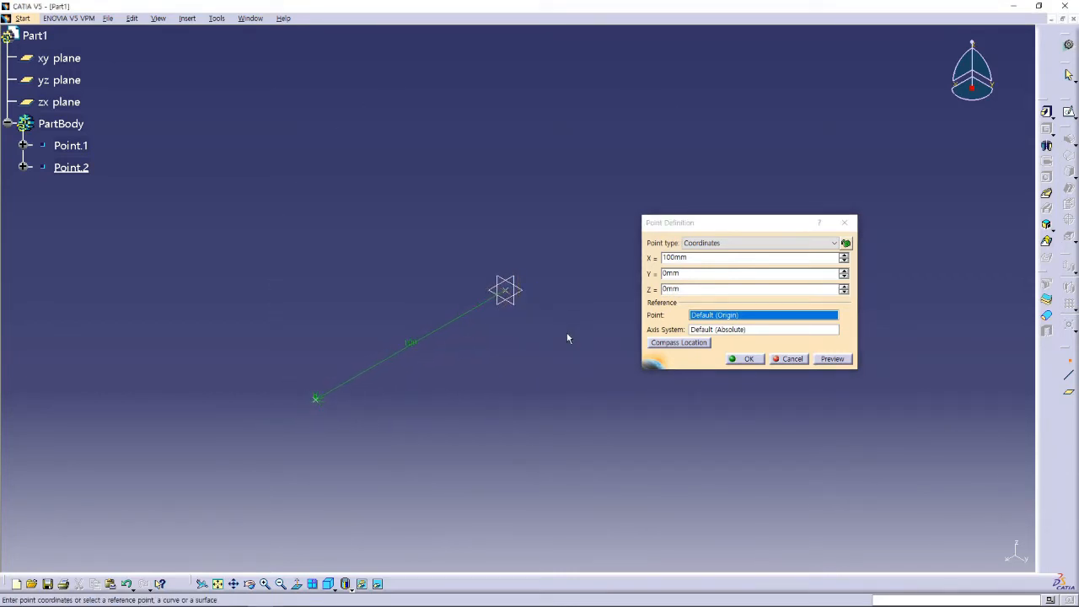
click(688, 257)
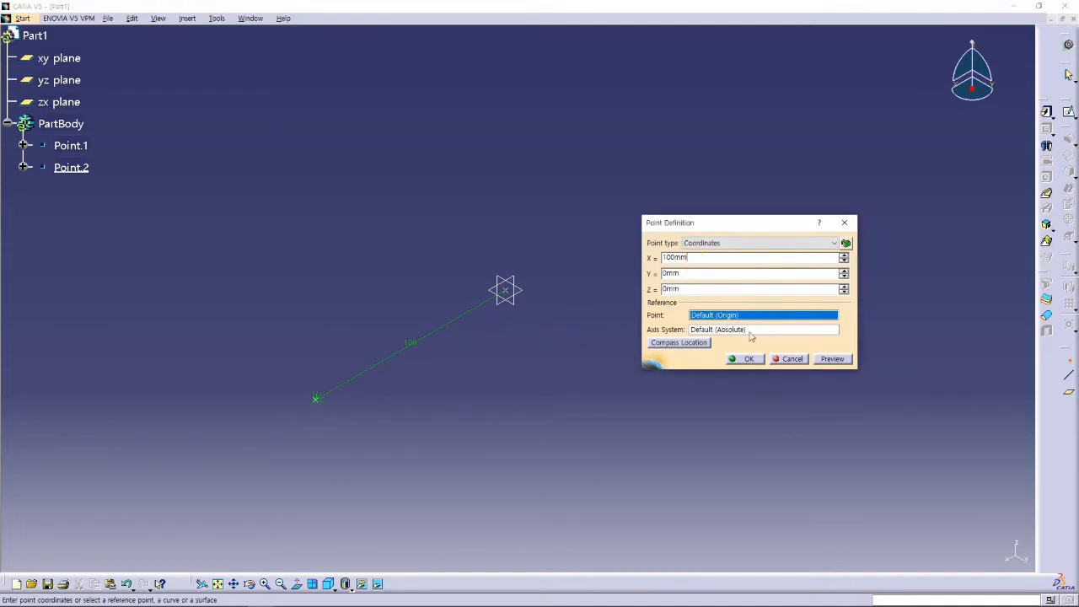
click(748, 359)
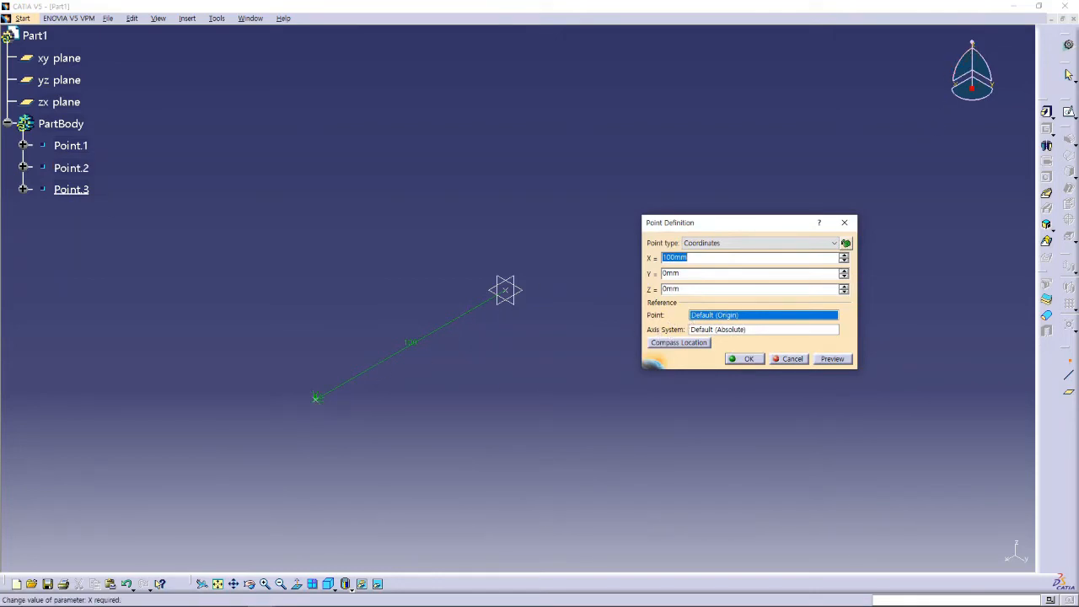
Create a third coordinate point at X 100 mm, Y 0 mm, Z 100 mm.
click(662, 289)
text(1)
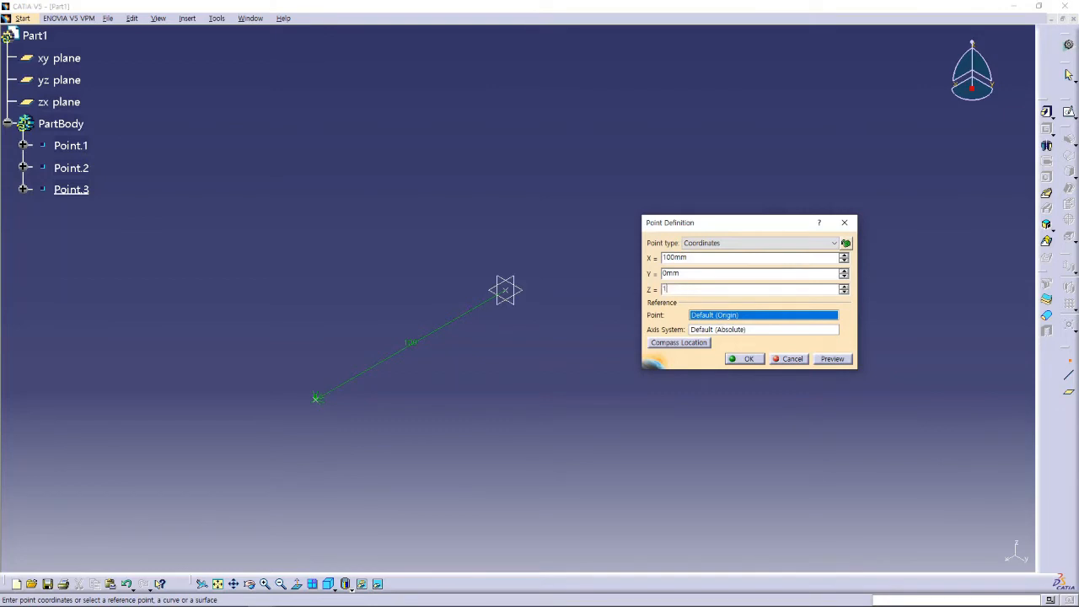
text(00)
key(Tab)
click(747, 359)
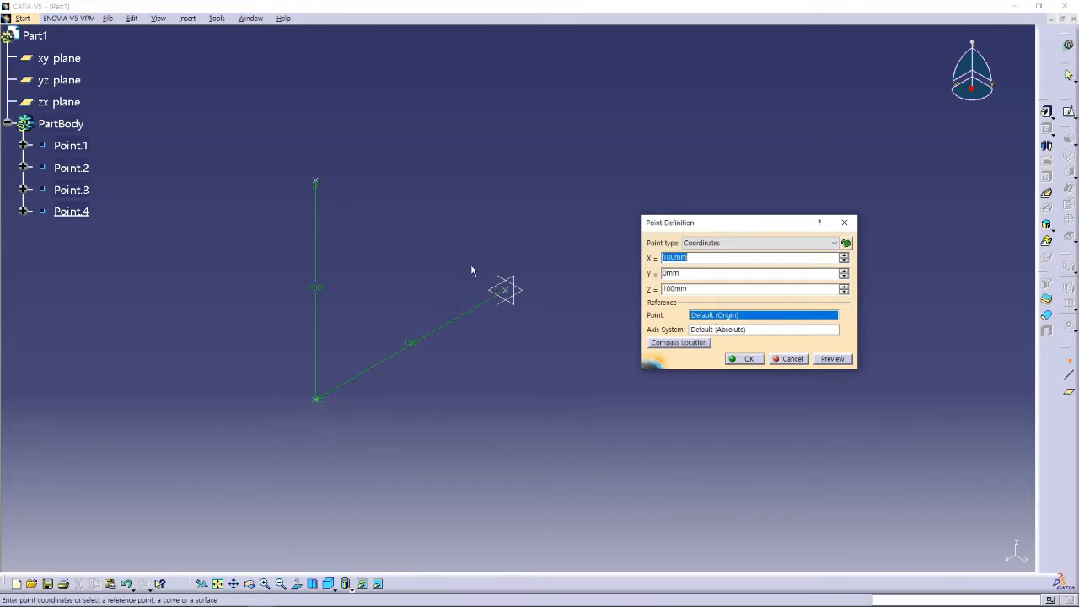
Create a fourth coordinate point at X 100 mm, Y 100 mm, Z 100 mm and end the point creation.
key(Tab)
text(1)
key(Return)
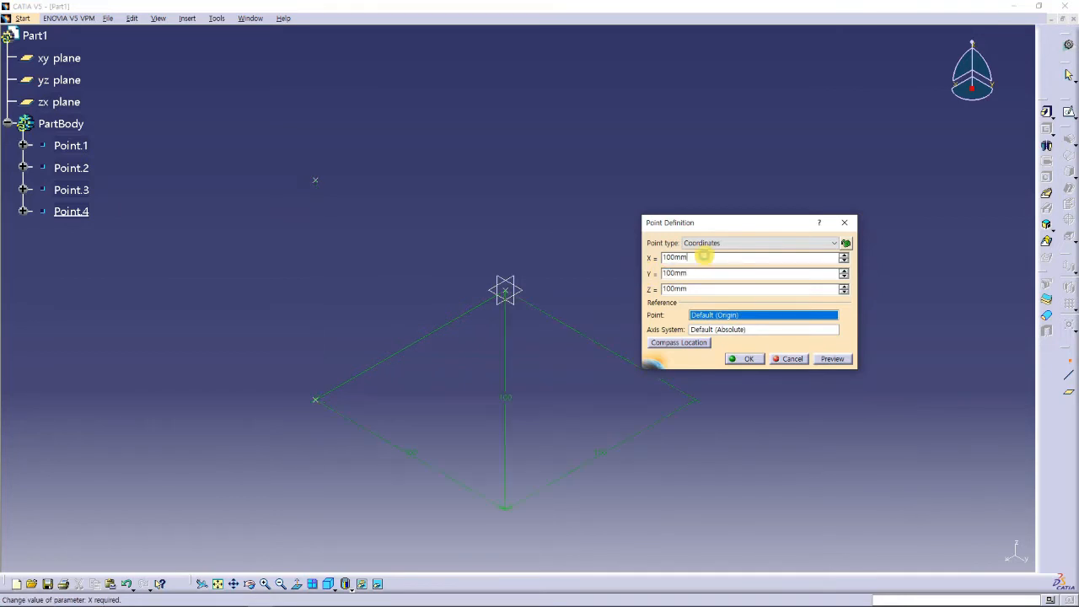
middle_drag(566, 343, 503, 352)
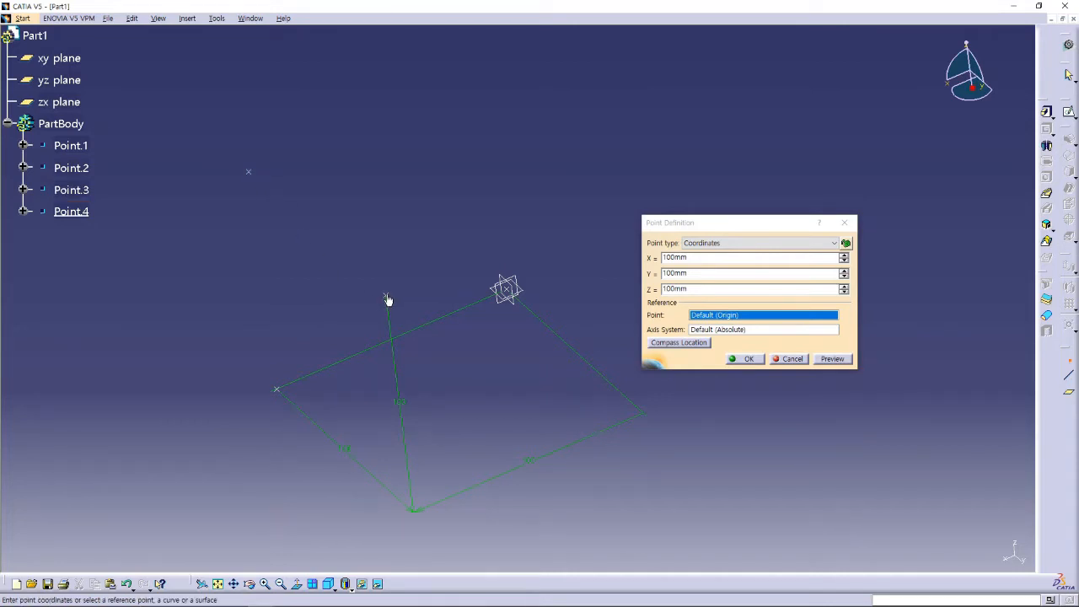
click(750, 359)
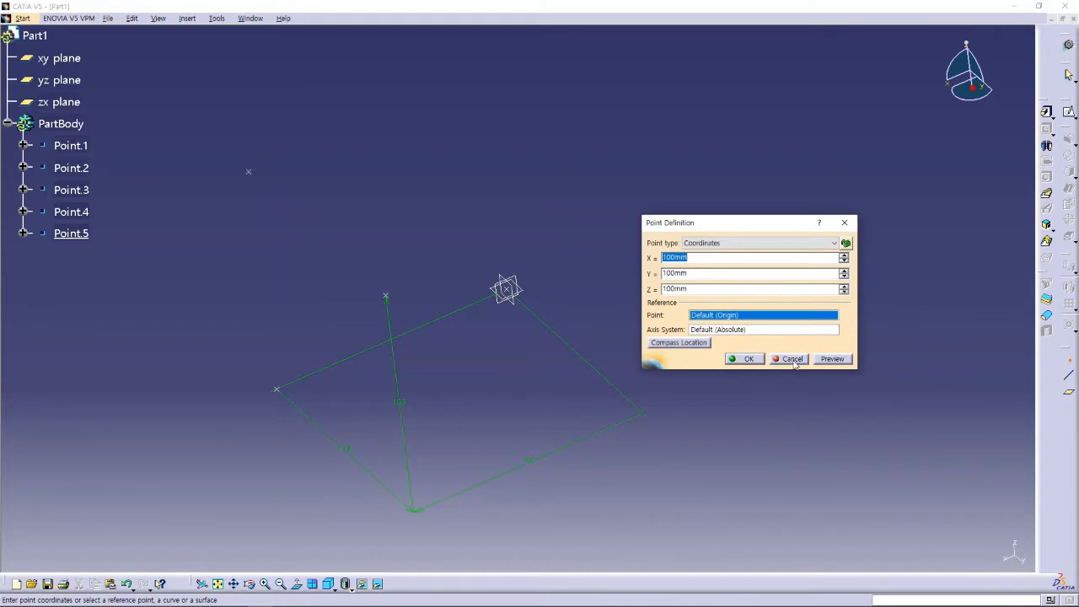
click(792, 359)
click(737, 373)
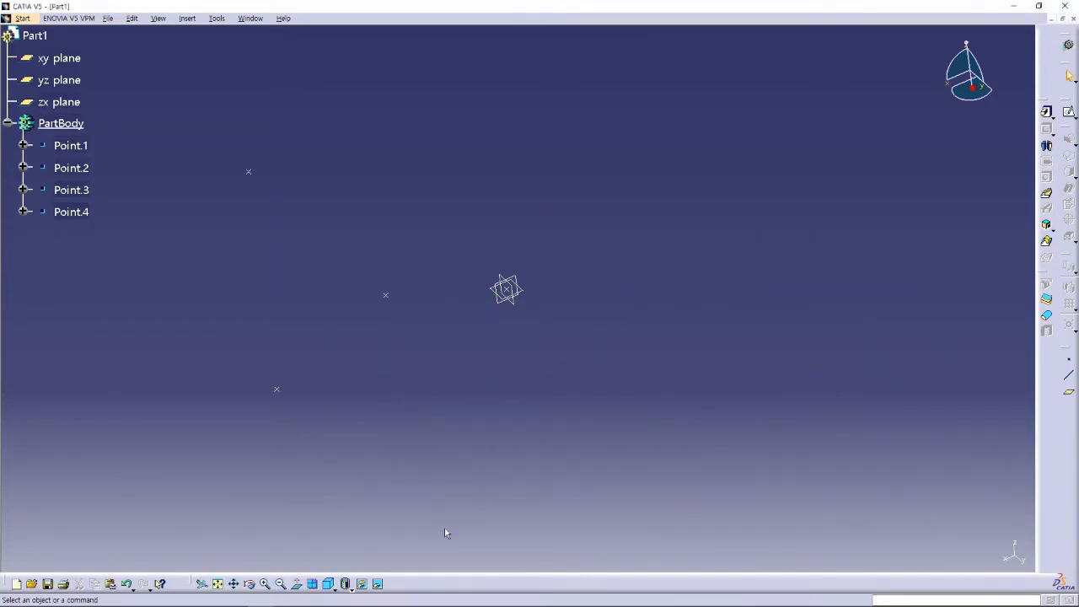
Create a Point-Point line from the origin point Point.1 to Point.2.
middle_drag(516, 363, 595, 323)
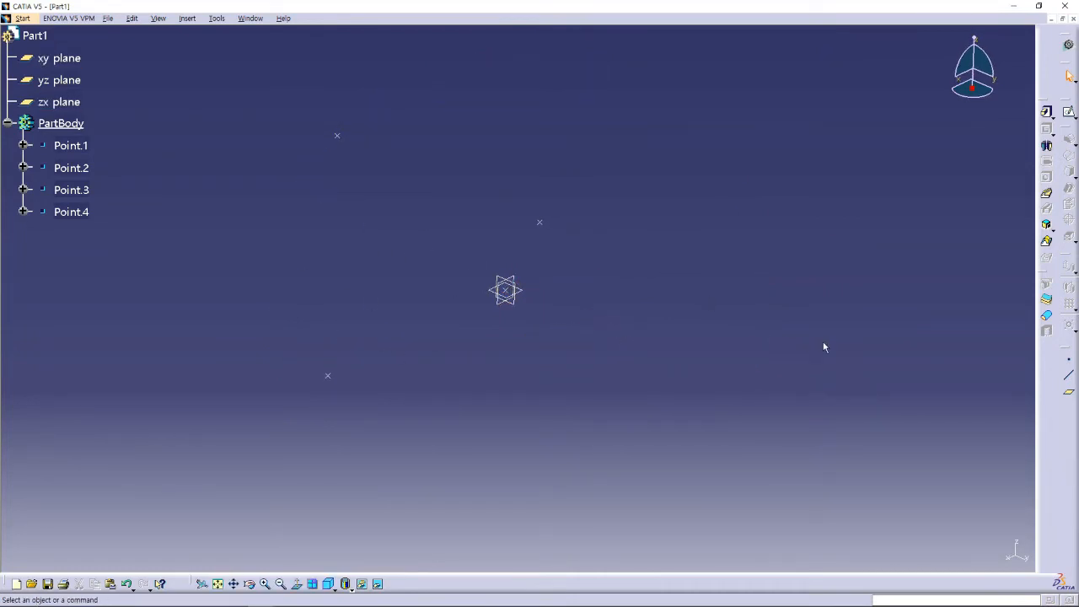
click(1069, 379)
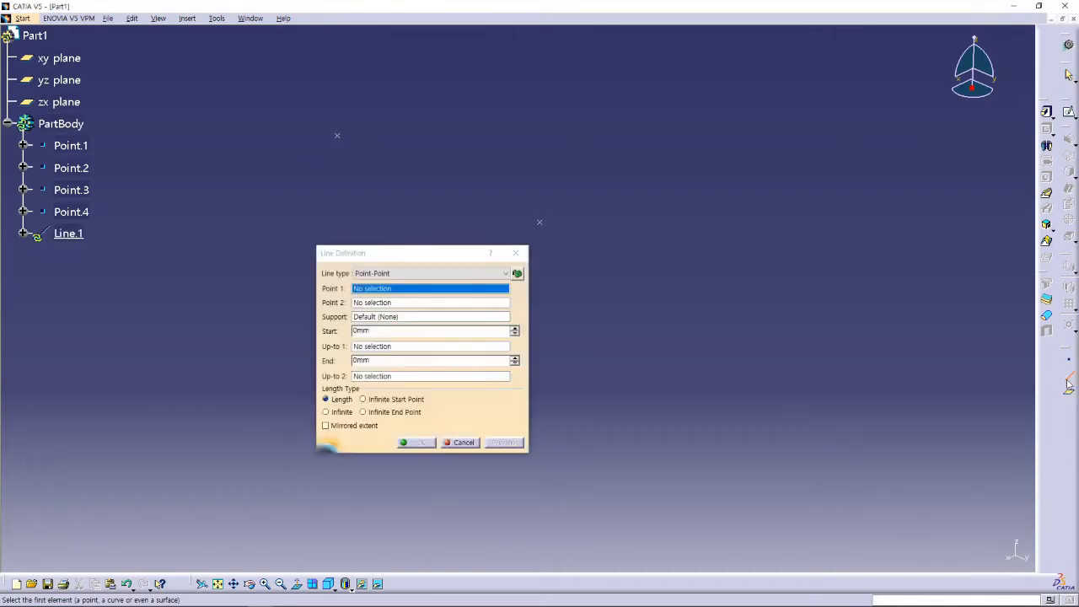
drag(420, 253, 759, 211)
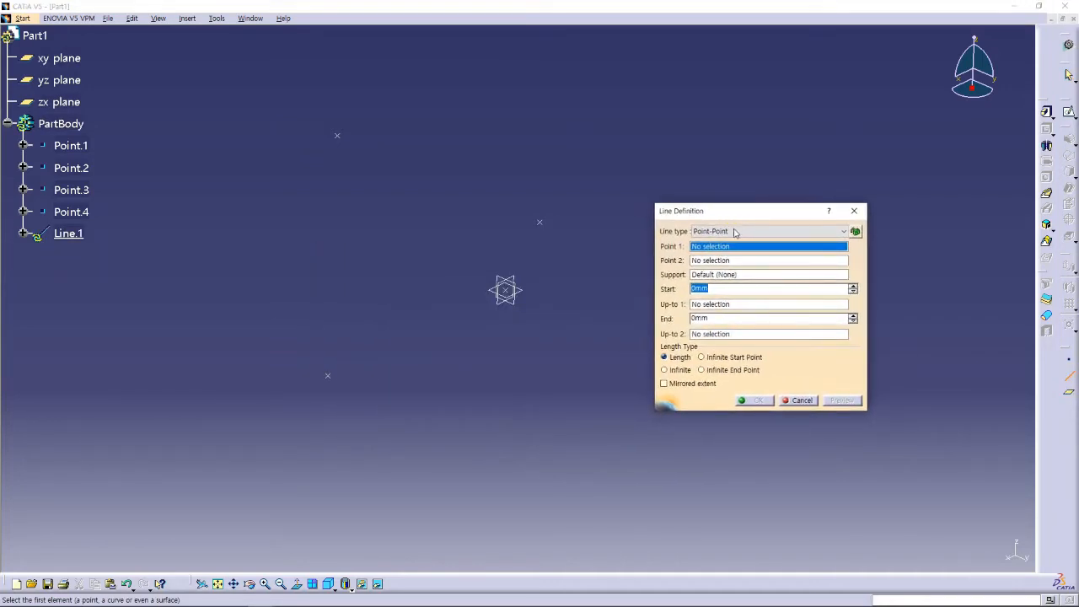
click(763, 231)
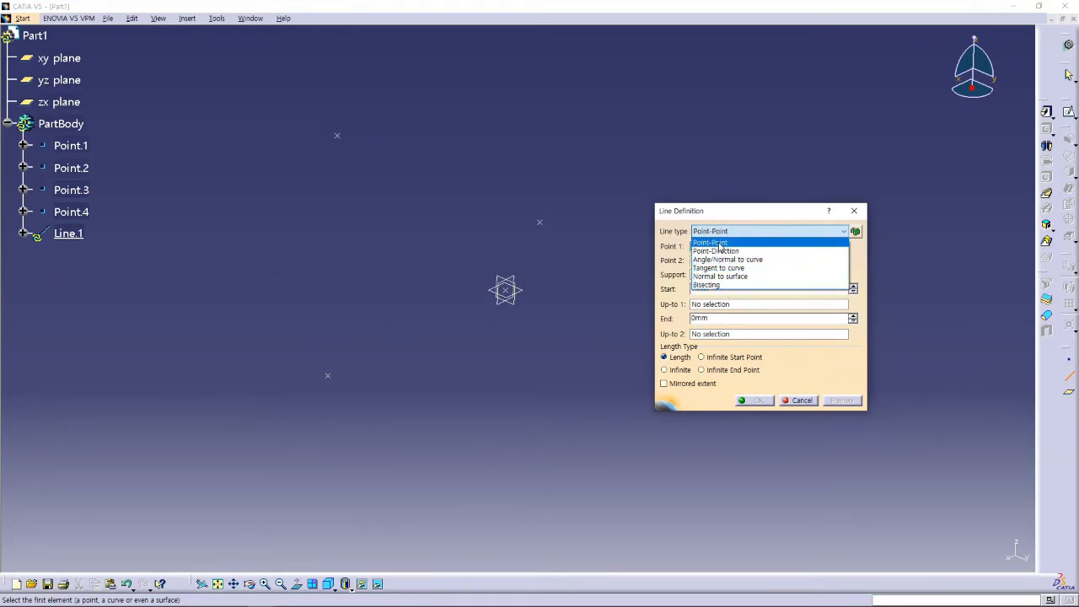
click(719, 244)
drag(744, 210, 736, 211)
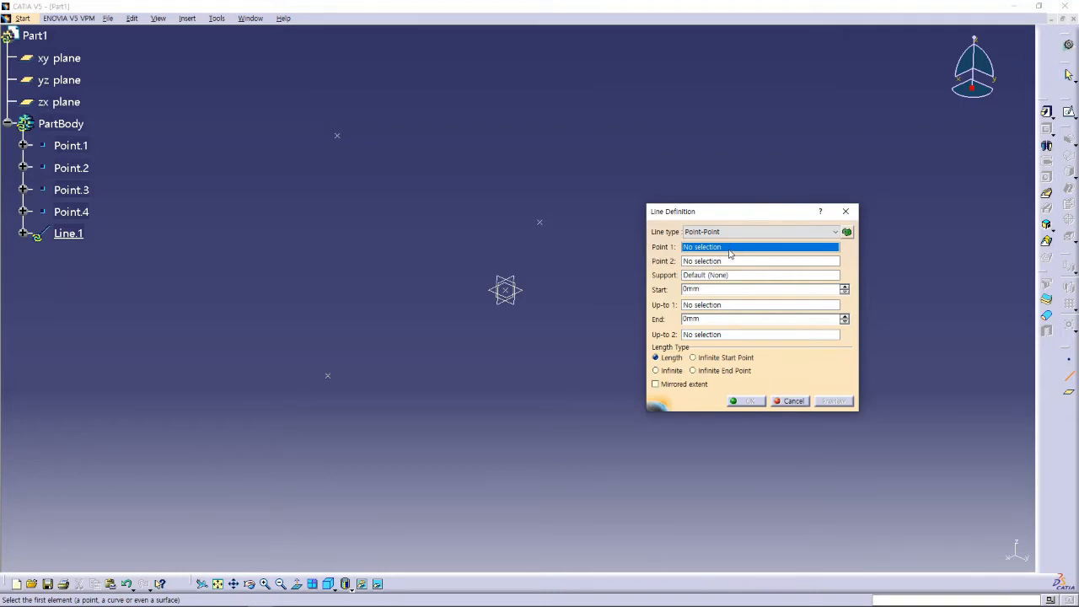
click(506, 292)
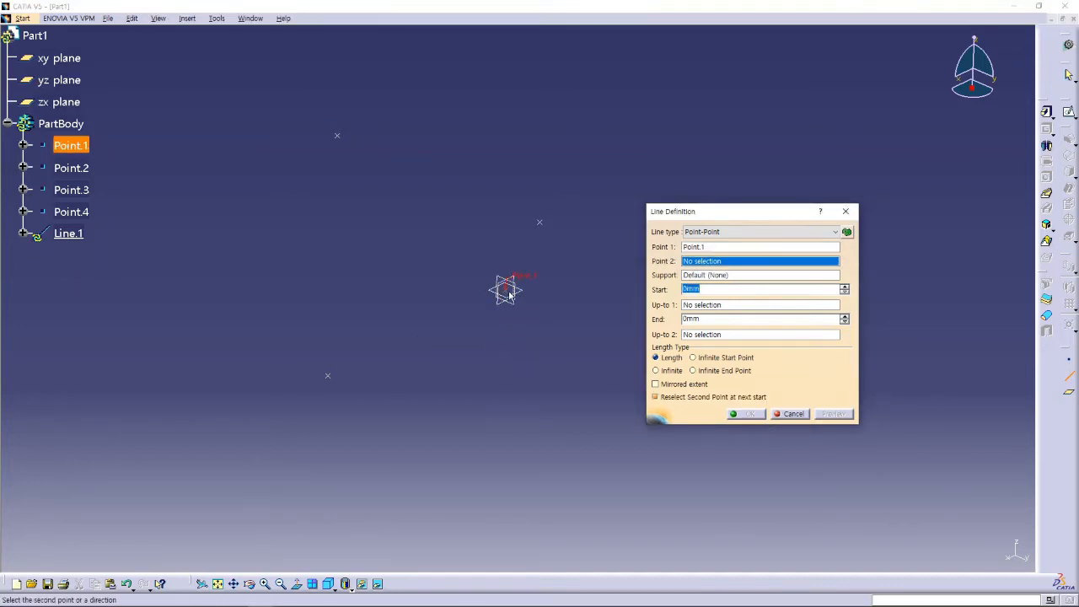
click(327, 377)
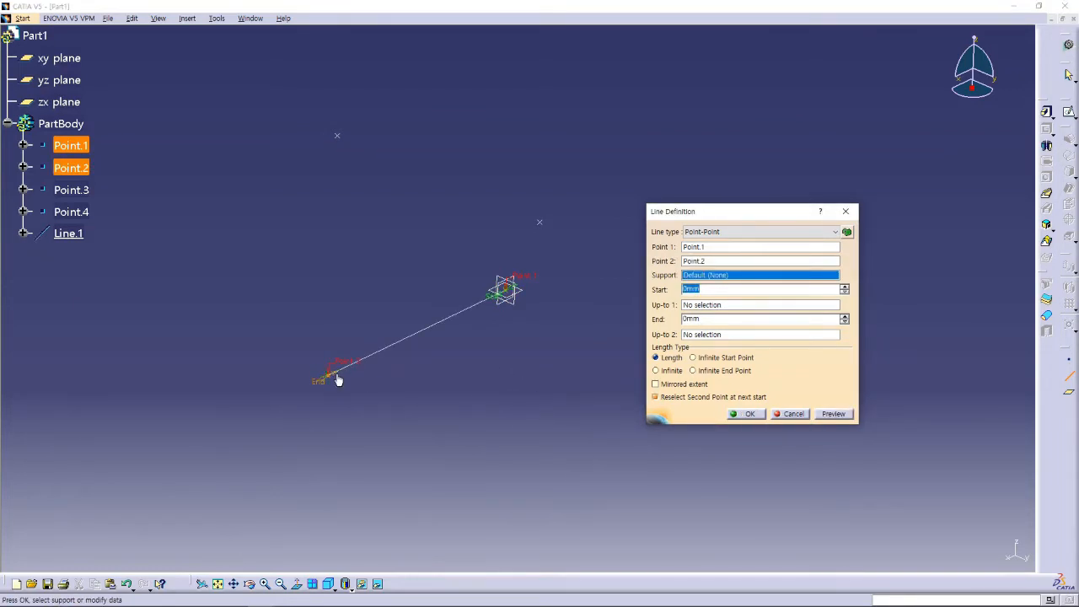
click(750, 414)
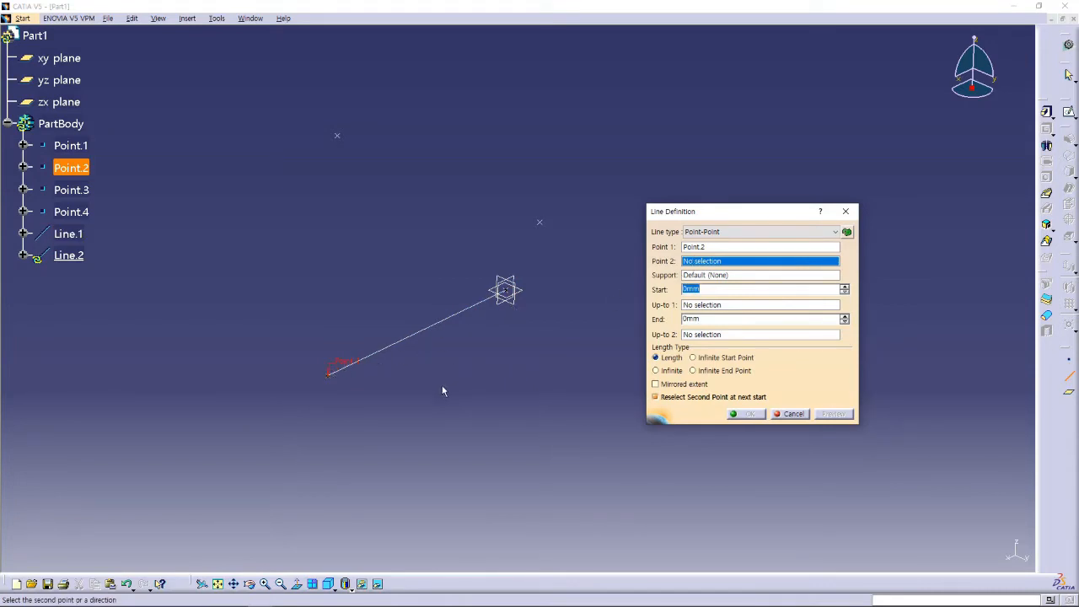
Create a second Point-Point line from Point.2 up to Point.3.
click(335, 380)
click(618, 342)
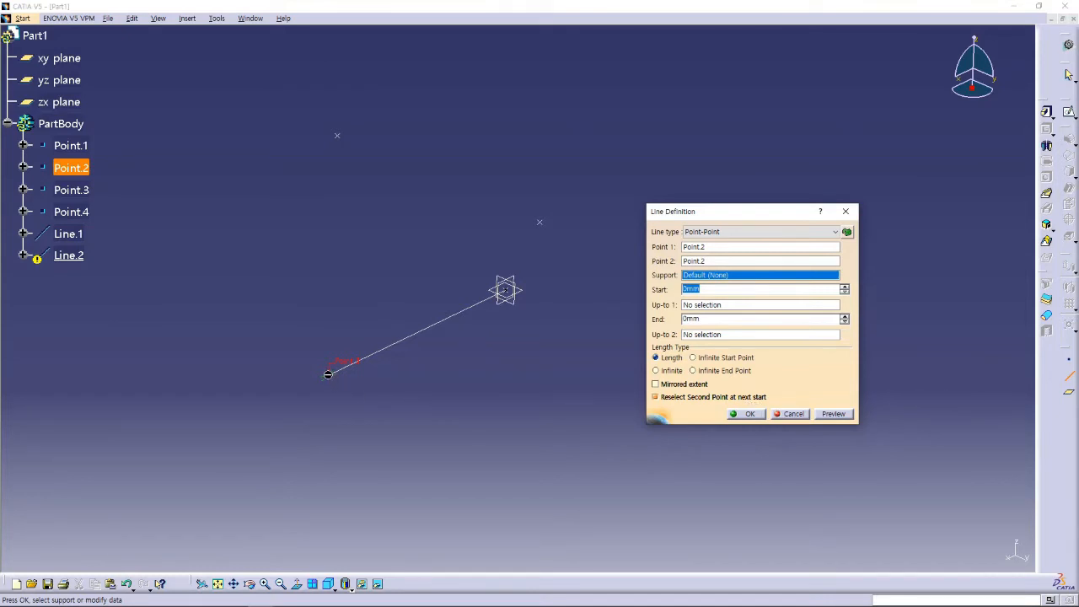
click(712, 261)
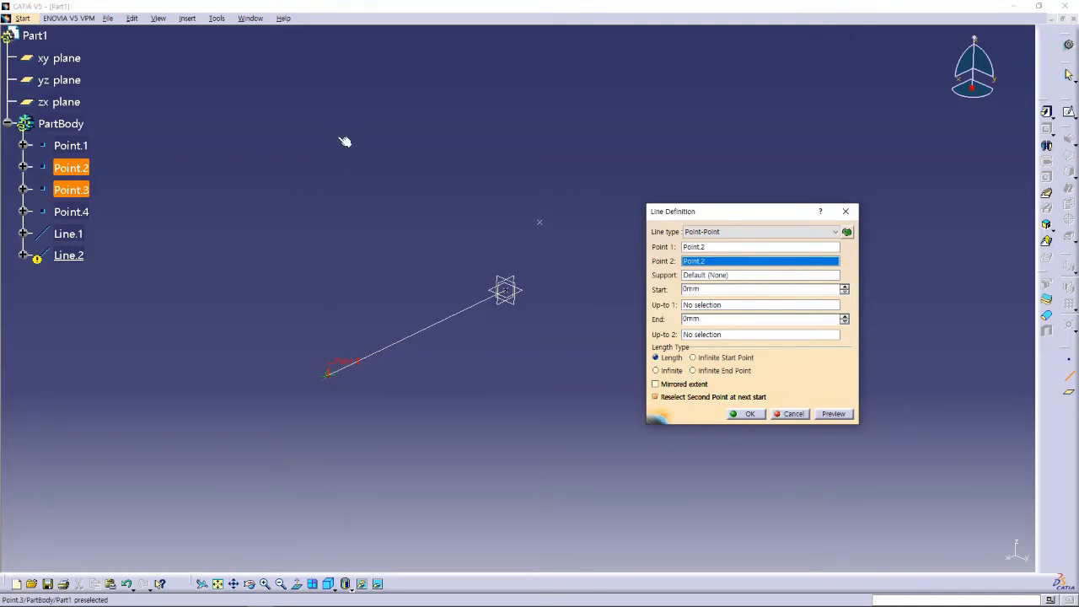
click(337, 135)
click(749, 414)
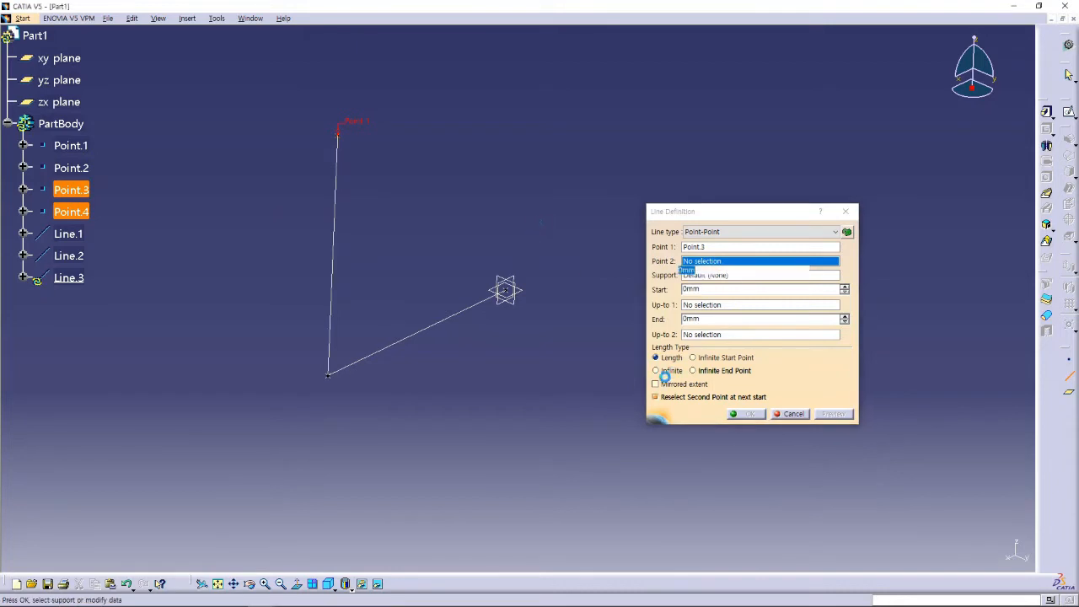
Create a third Point-Point line from Point.3 to Point.4 and end the line creation.
click(544, 226)
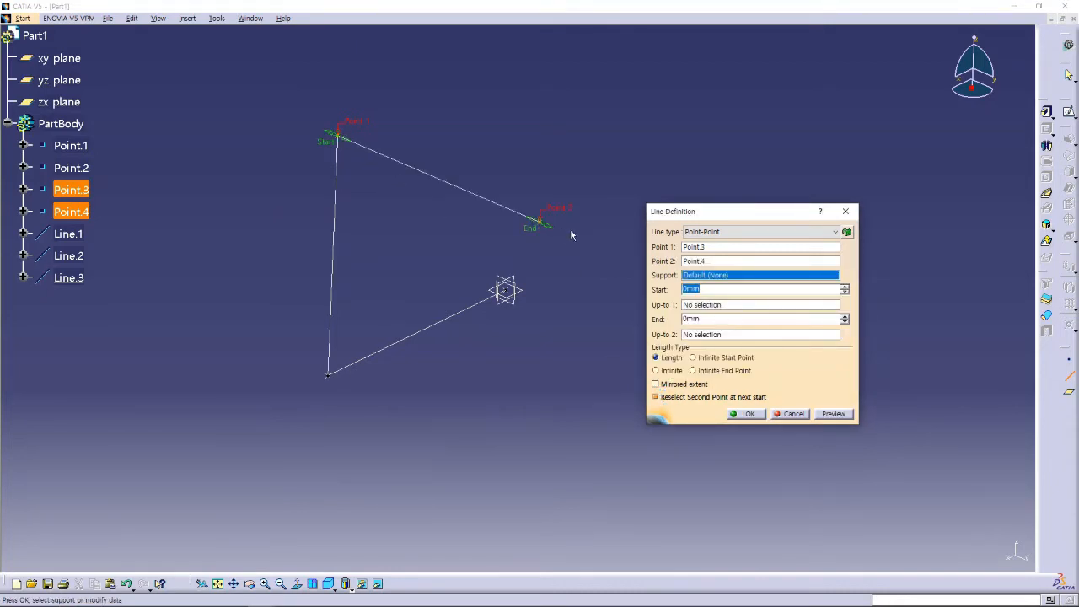
click(751, 414)
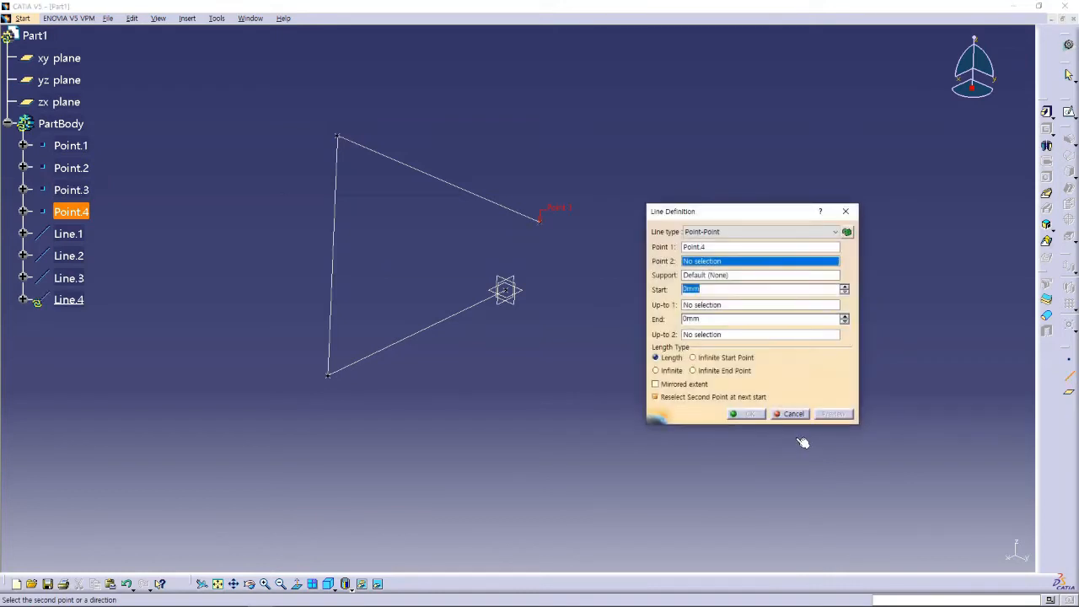
click(792, 415)
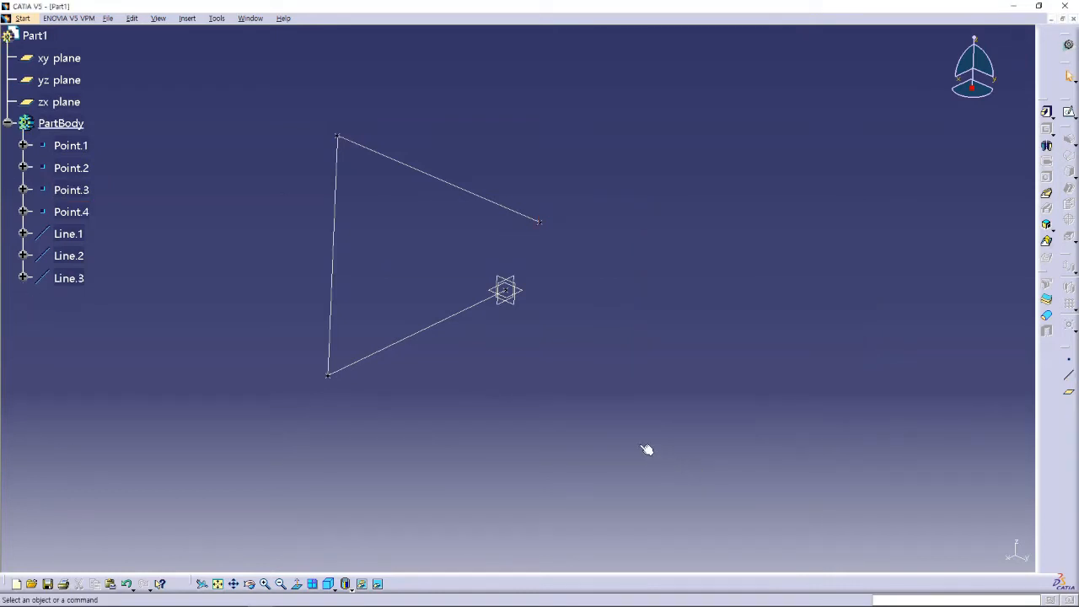
click(328, 583)
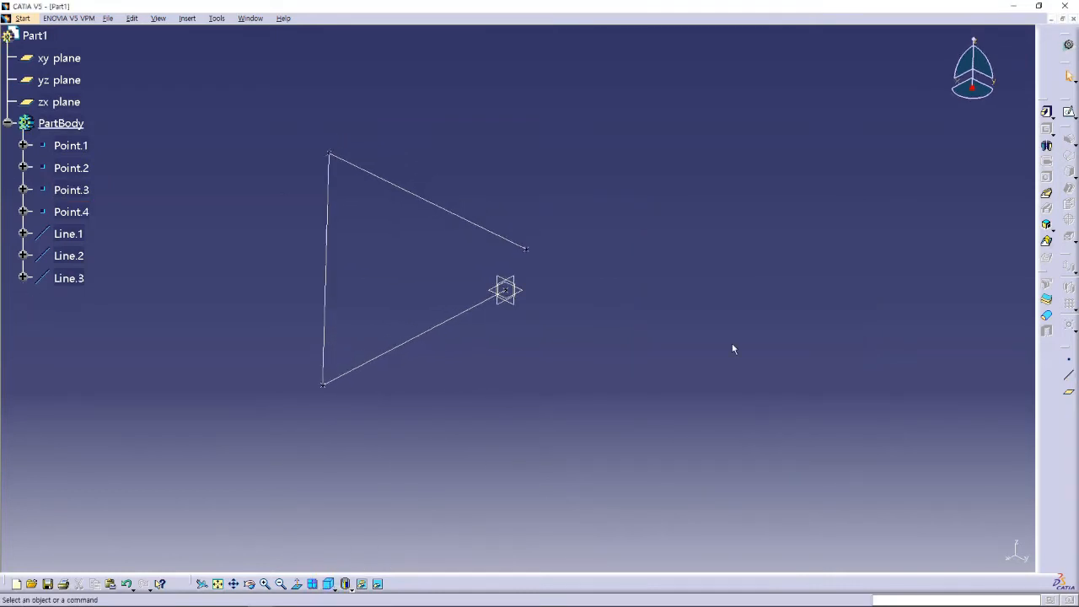
middle_drag(681, 280, 623, 245)
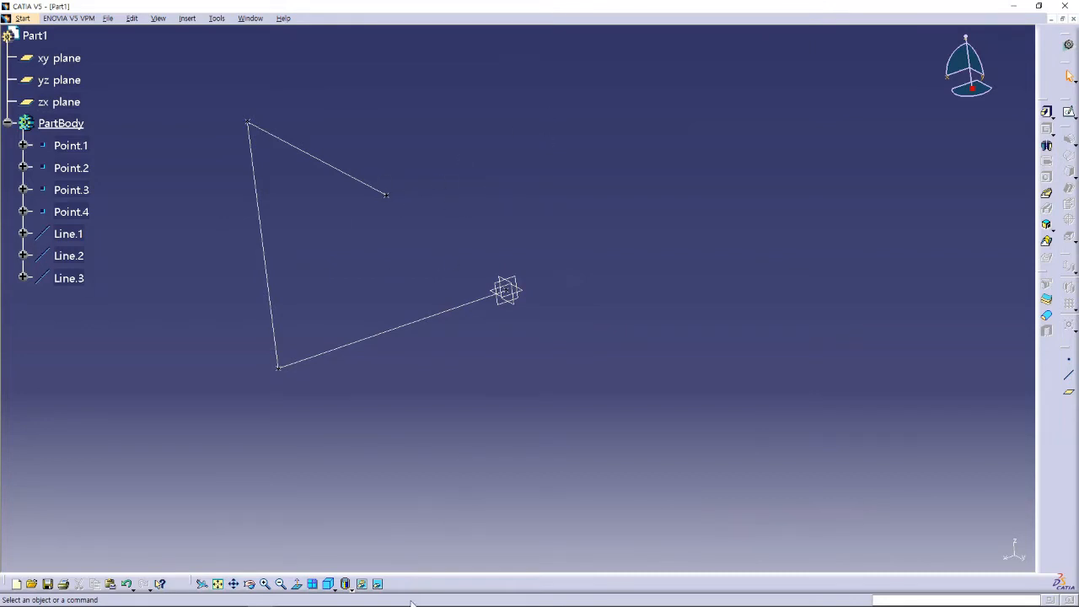
Switch the part to the Generative Shape Design workbench.
click(329, 584)
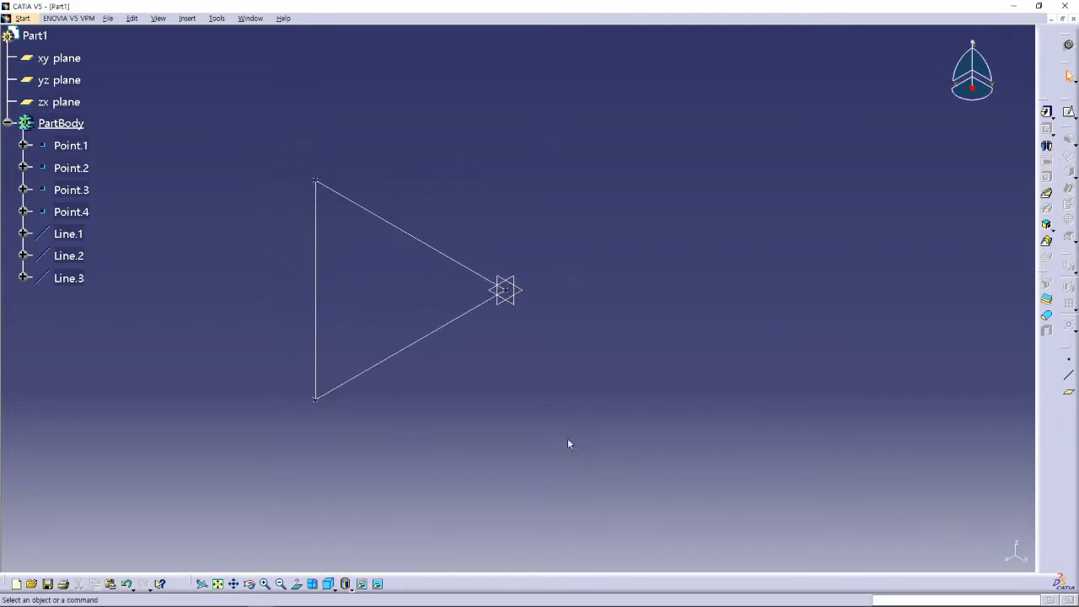
middle_drag(510, 372, 510, 311)
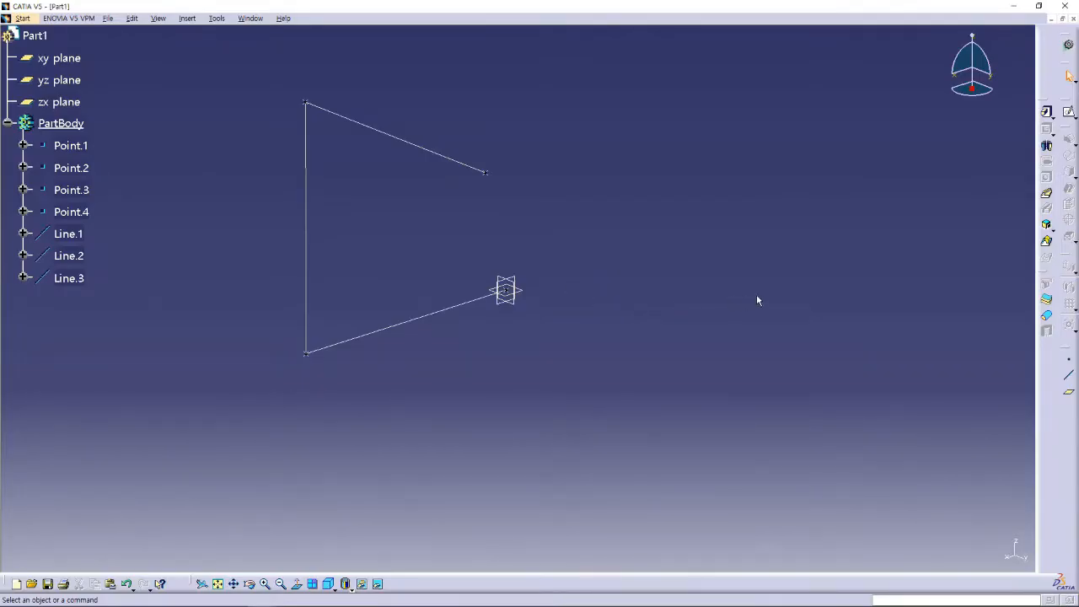
click(23, 18)
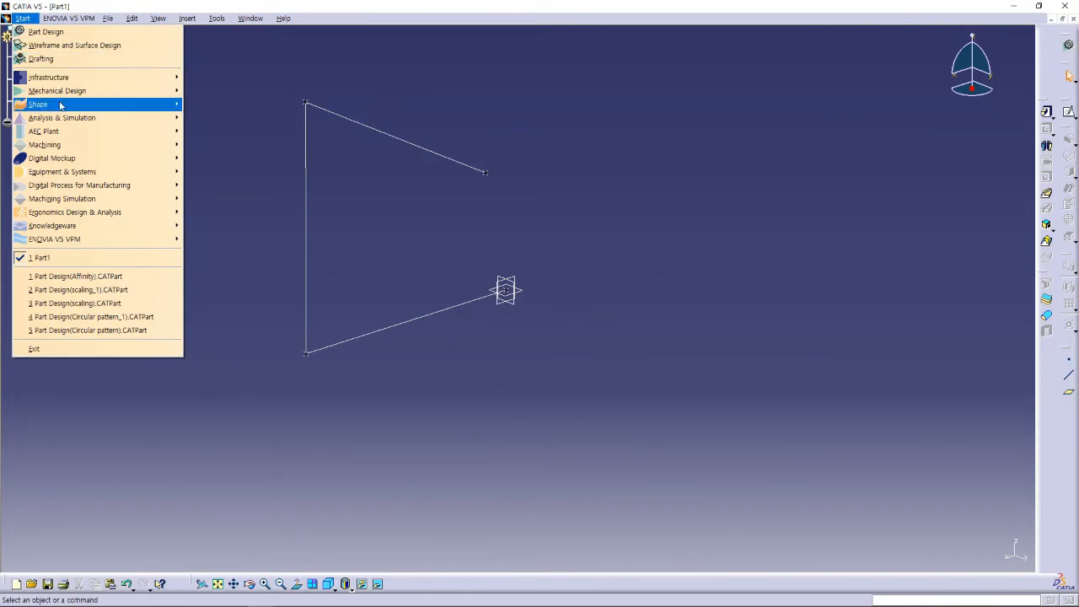
mouse_move(60, 104)
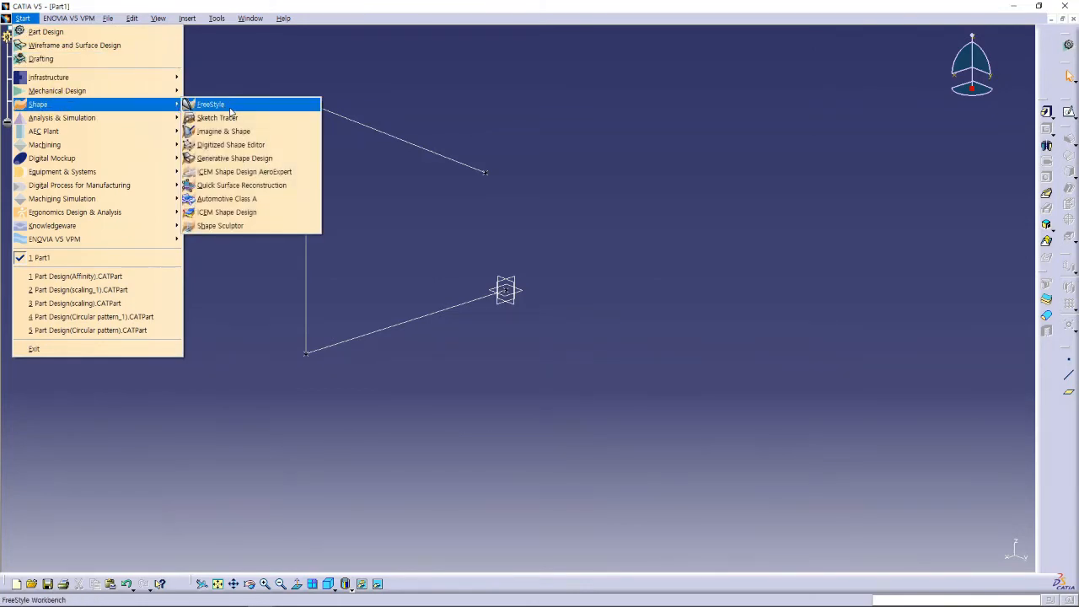
click(236, 160)
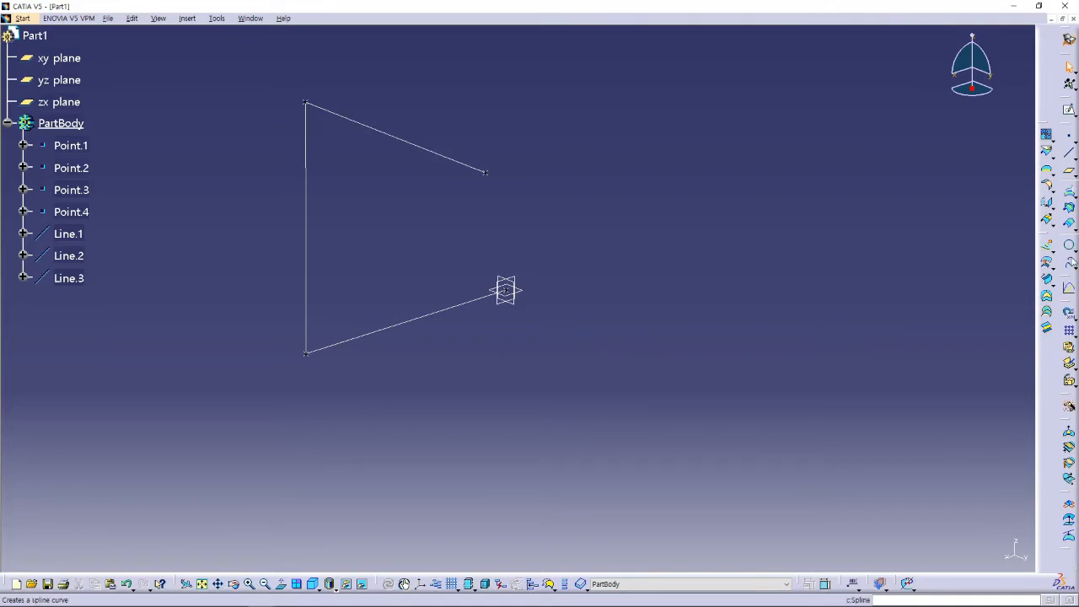
Set up a Corner On Support between Line.1 and Line.2 with a radius of 20 mm.
click(1070, 249)
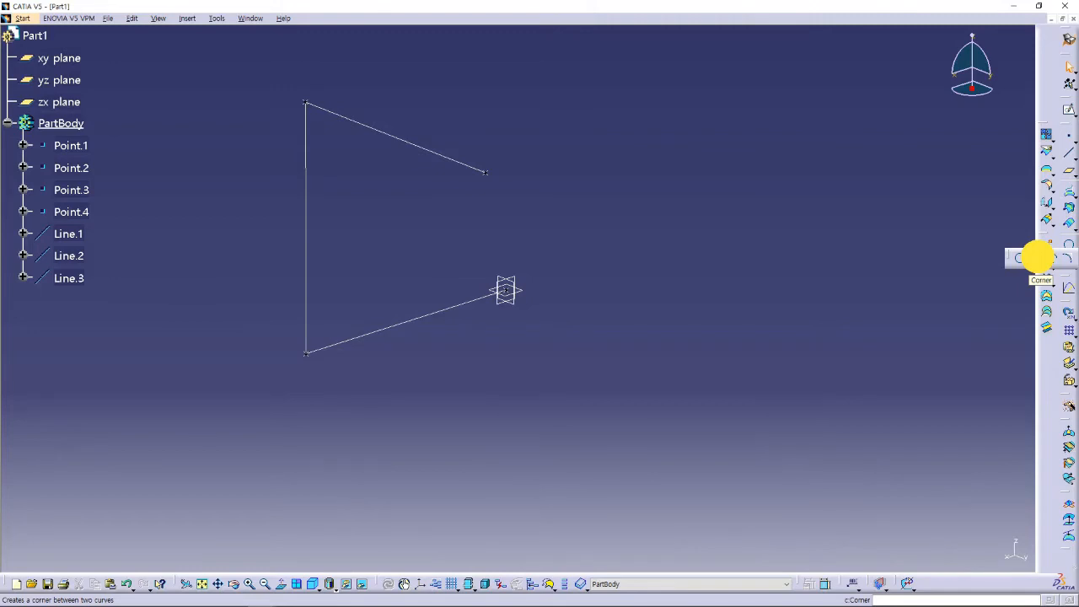
click(1038, 257)
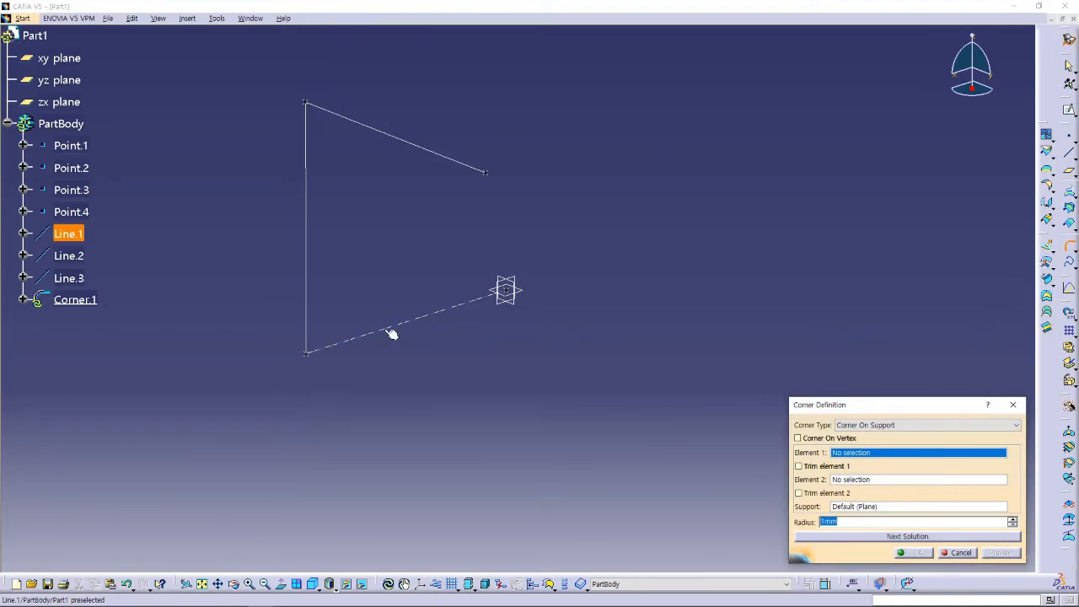
drag(852, 410, 711, 324)
middle_drag(454, 357, 518, 338)
click(466, 398)
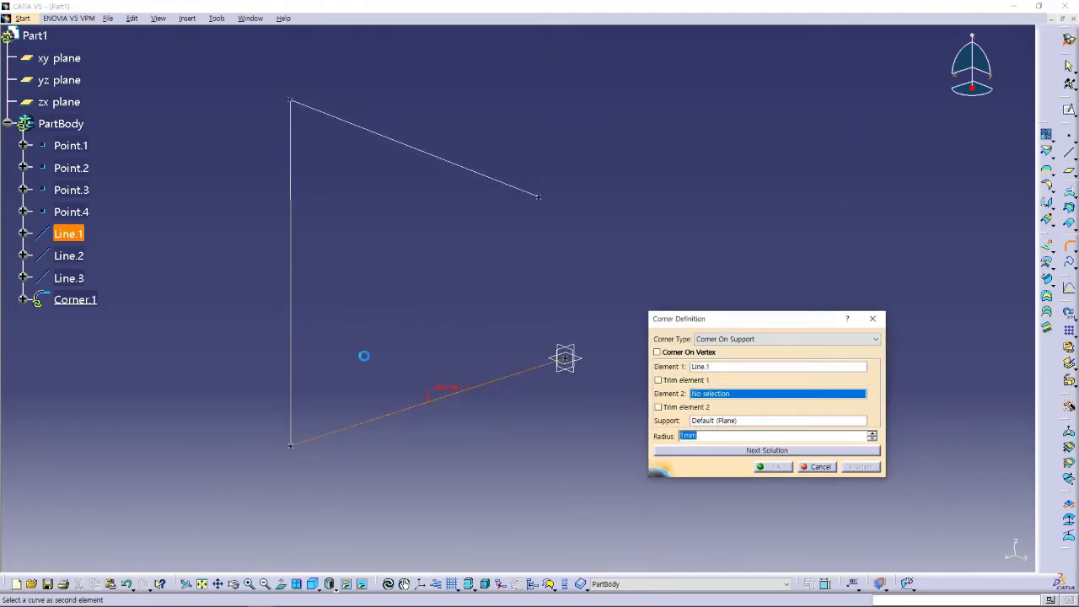
click(290, 317)
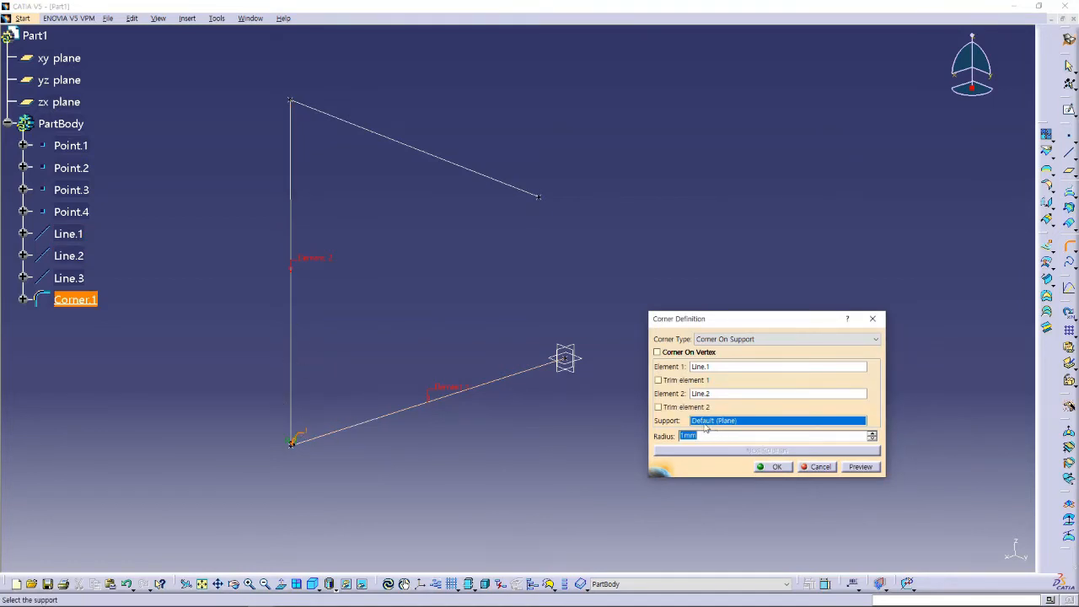
drag(706, 438, 659, 437)
text(20)
click(747, 393)
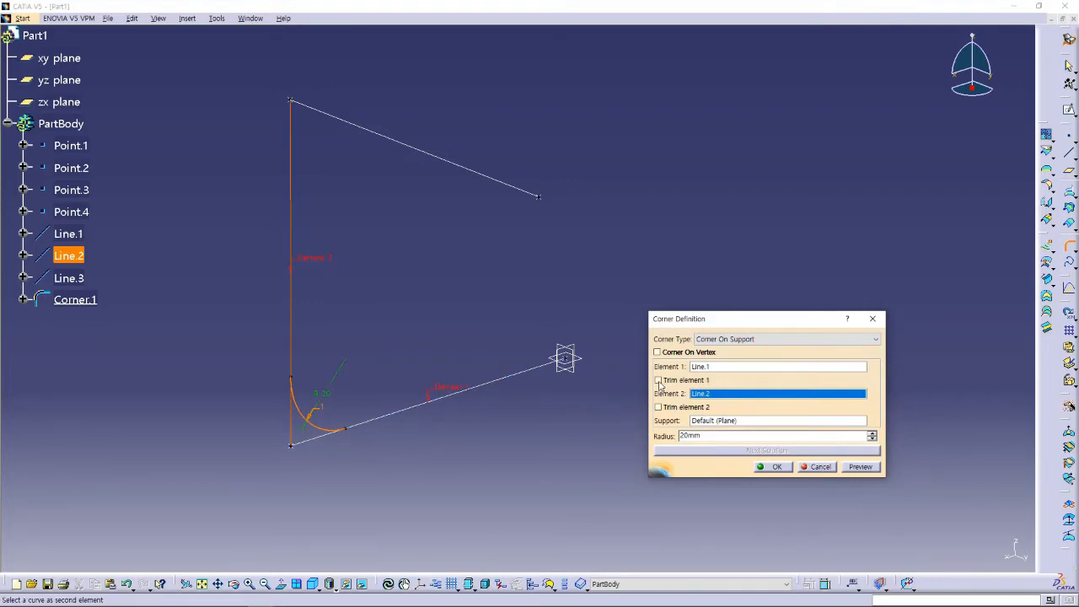
Trim both elements of the 20 mm corner, preview it and create it.
click(659, 381)
click(658, 408)
click(858, 467)
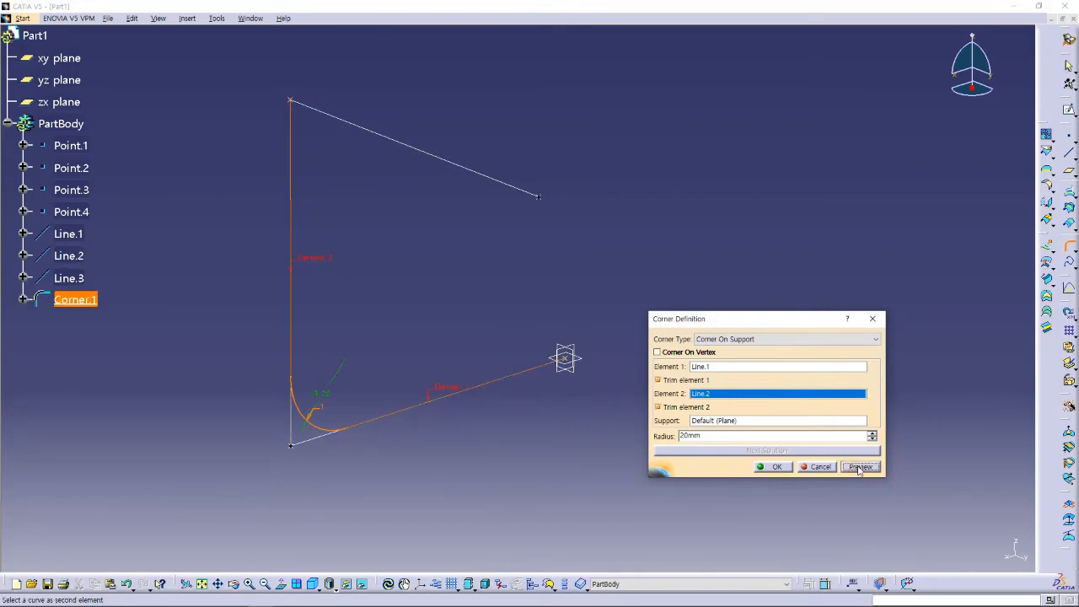
click(777, 468)
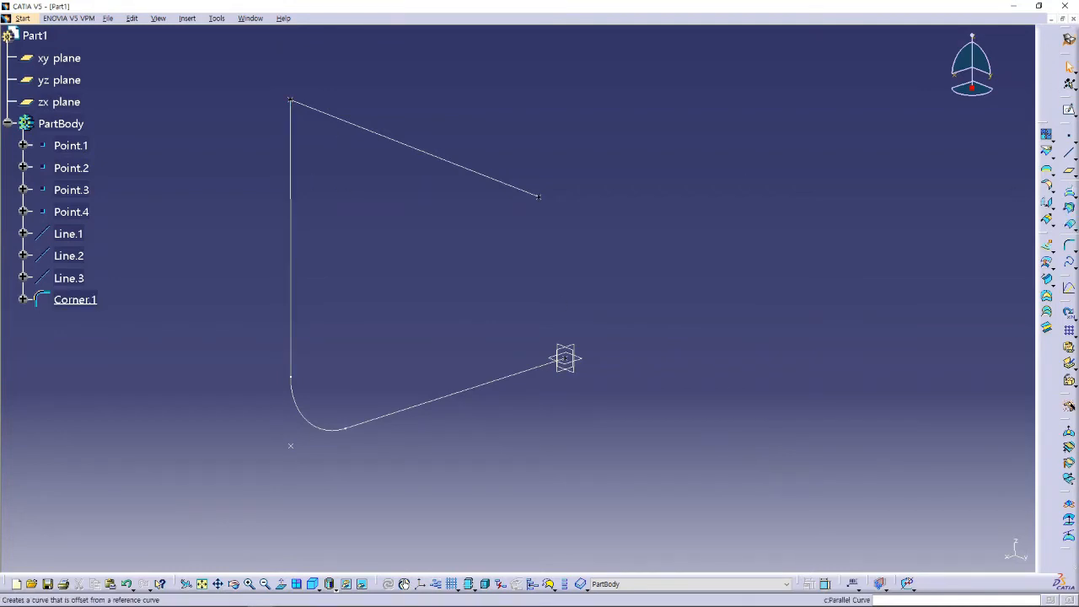
Create a second trimmed corner of radius 50 mm between Corner.1 and Line.3.
click(1068, 247)
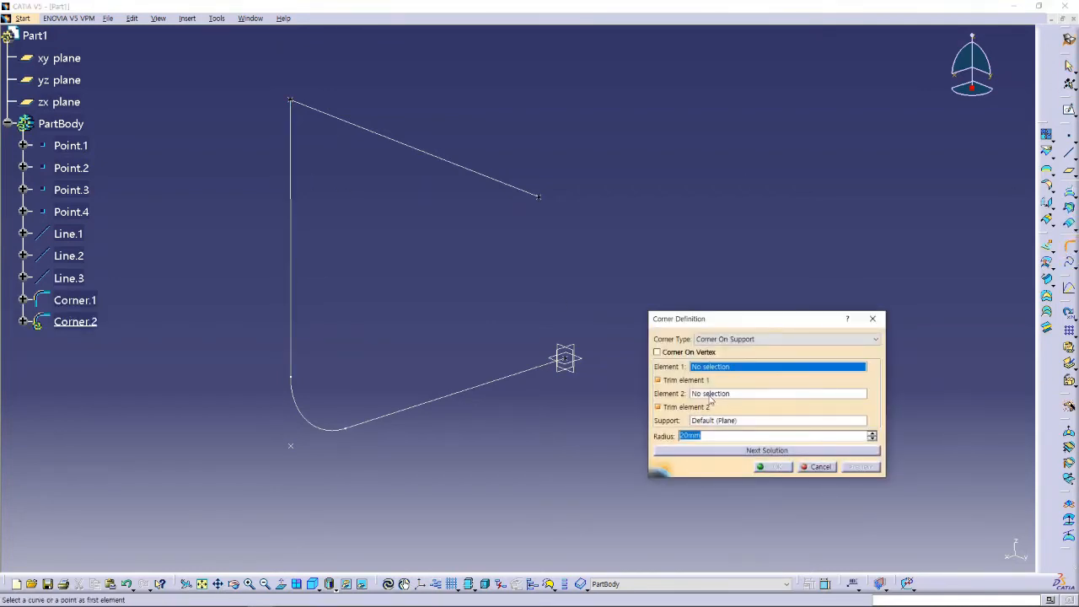
click(291, 184)
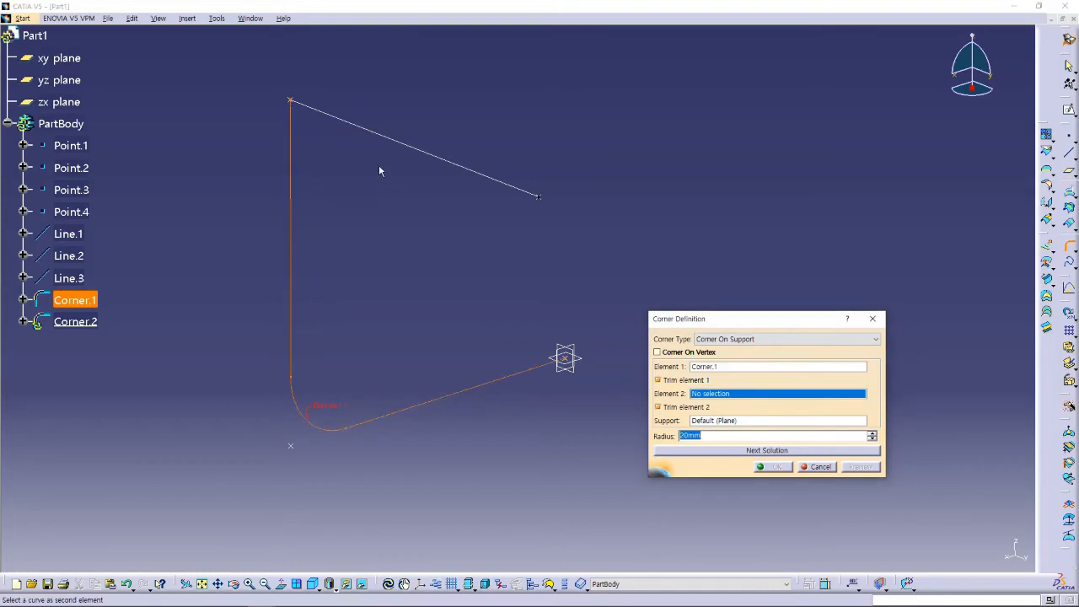
click(426, 156)
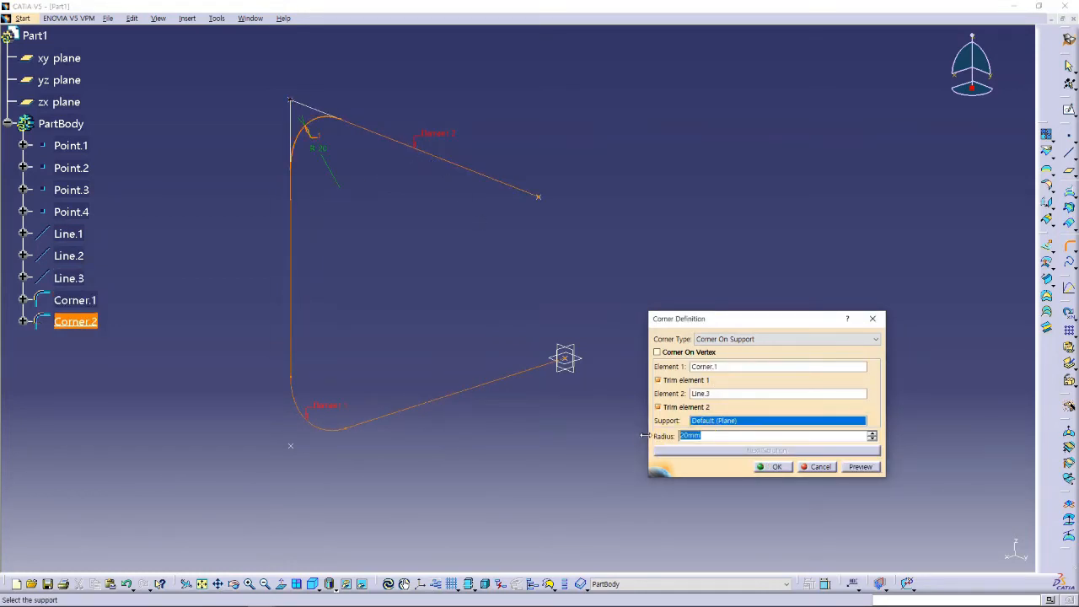
text(50)
click(870, 468)
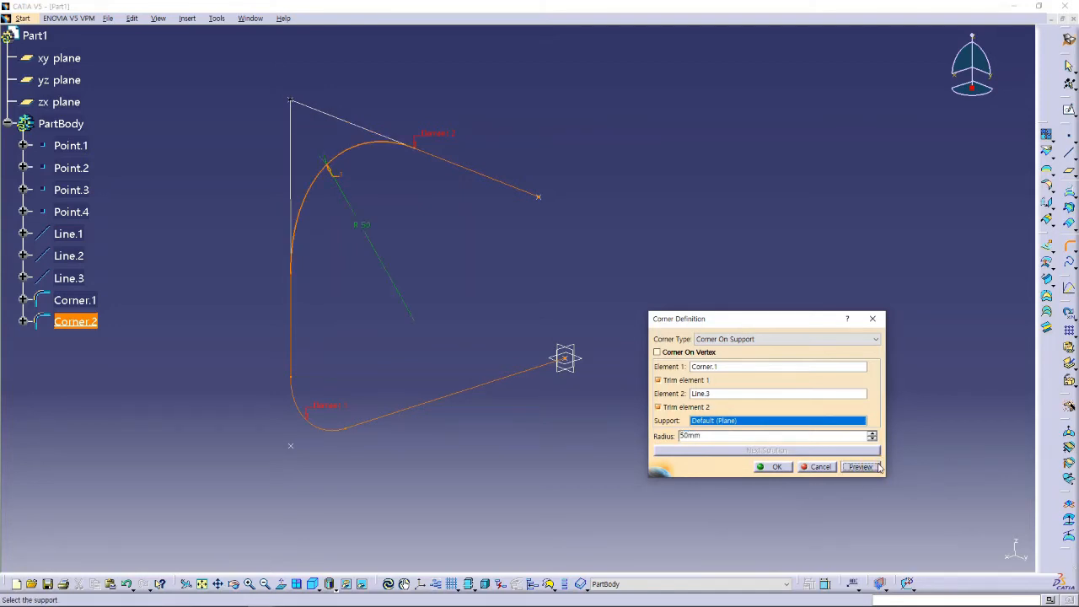
click(777, 467)
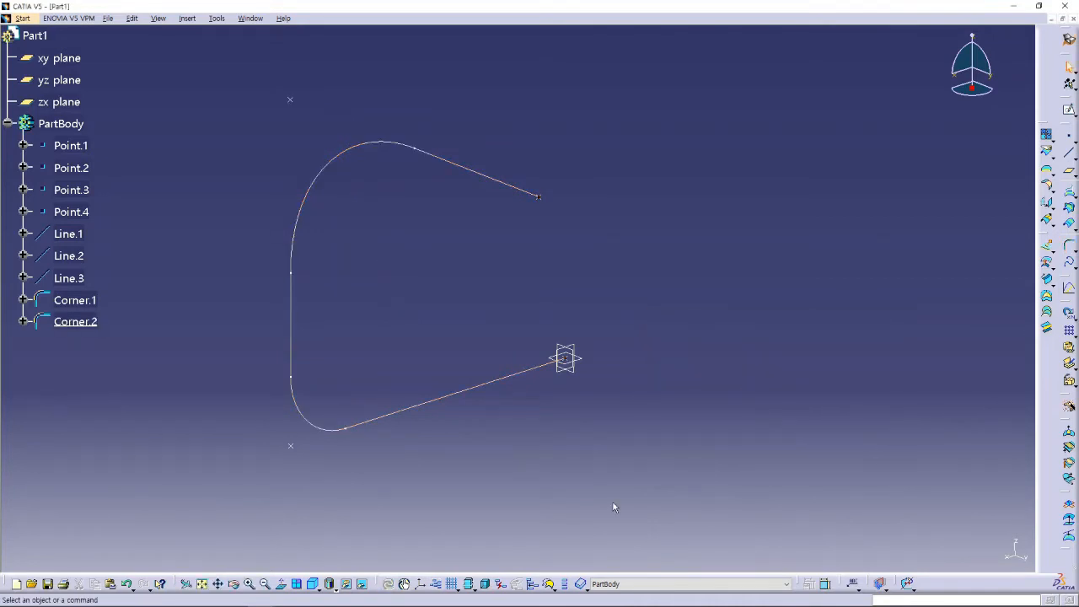
Open a new sketch on the yz plane.
click(313, 588)
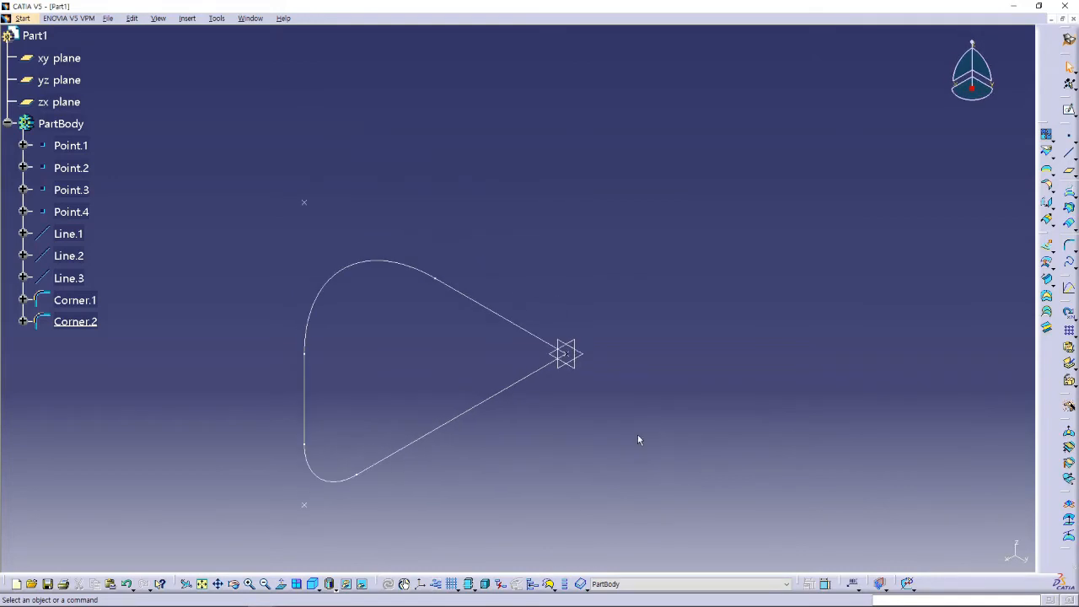
middle_drag(623, 434, 561, 306)
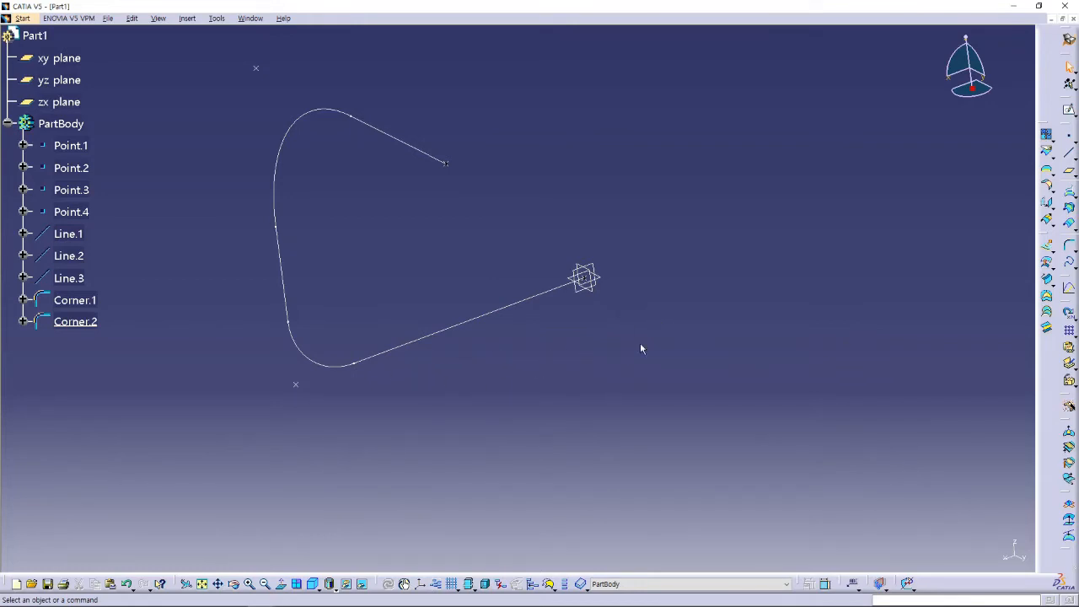
click(313, 585)
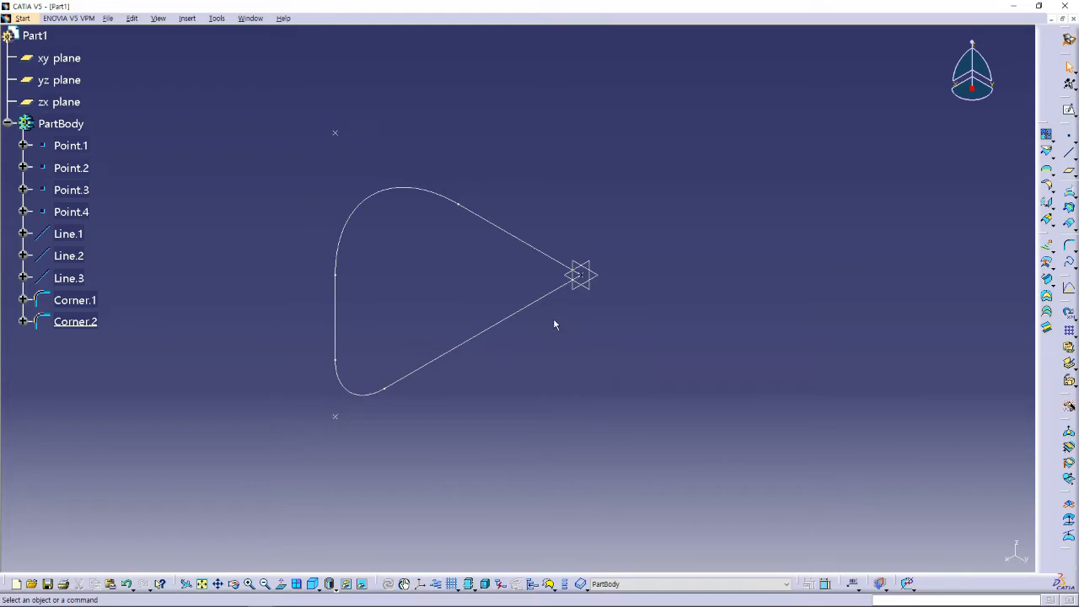
click(403, 386)
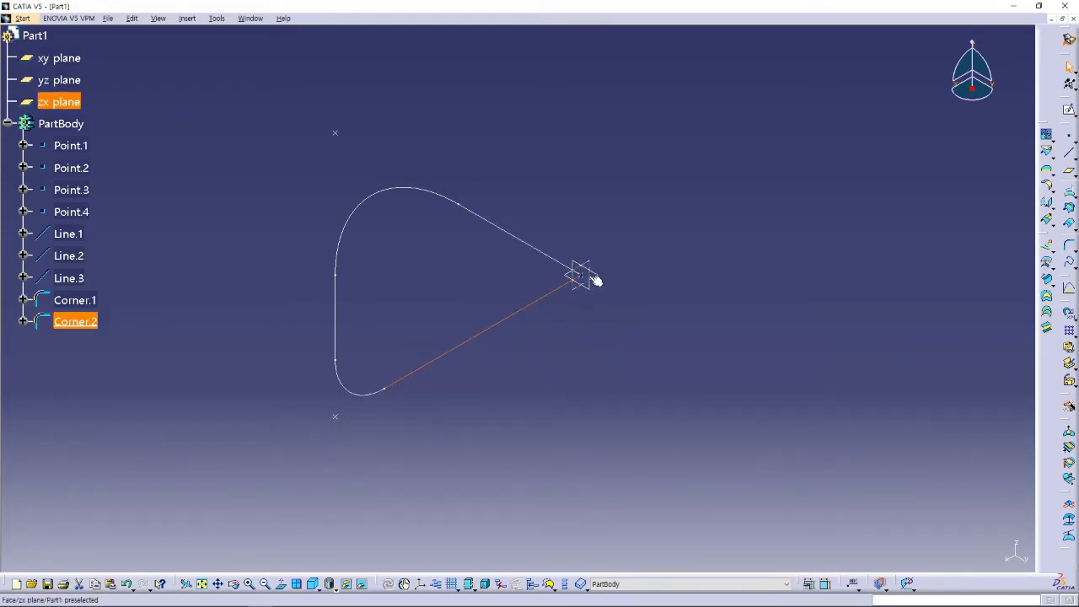
click(581, 268)
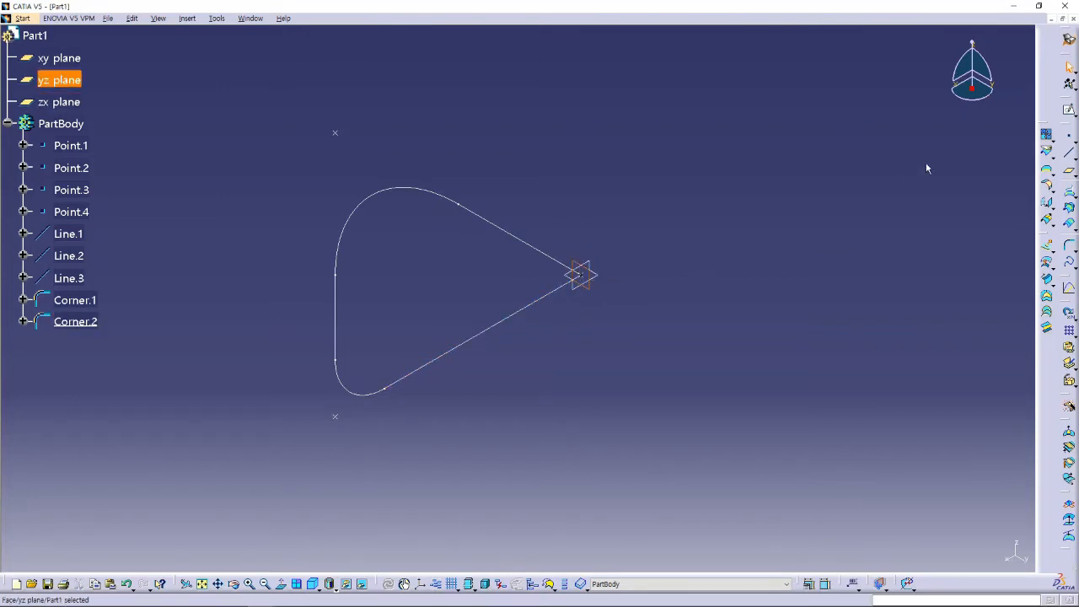
click(1067, 84)
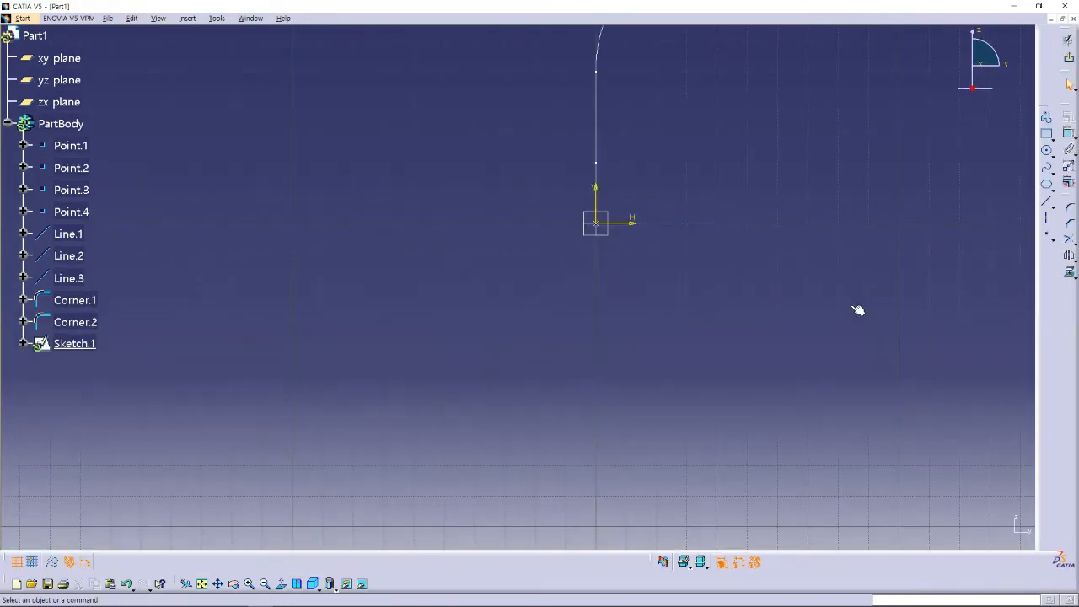
middle_drag(722, 204, 574, 322)
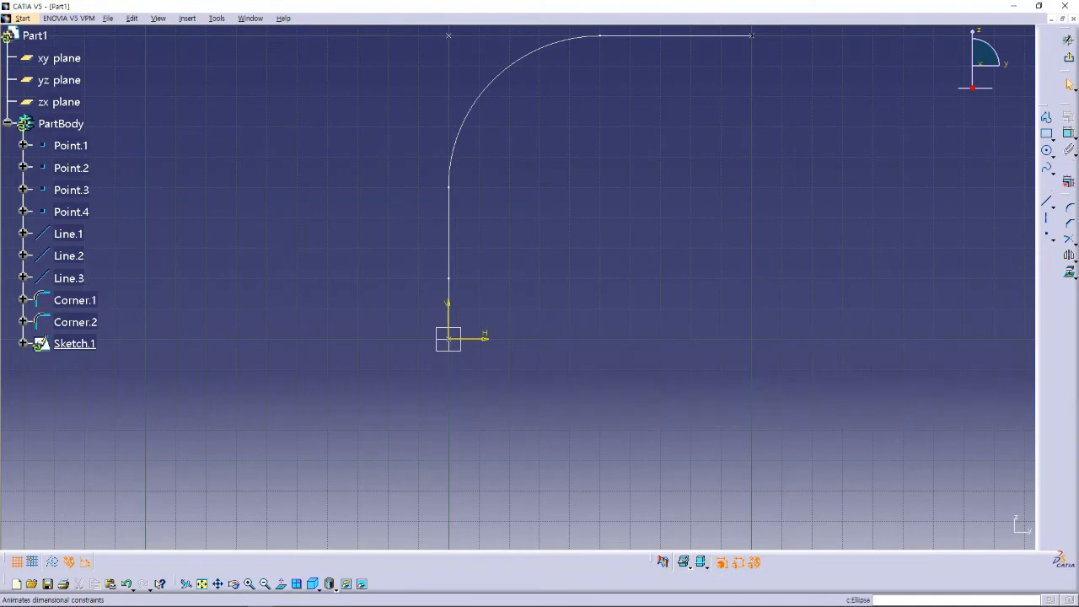
Sketch a circle about 39 mm in diameter centred on the sketch origin.
click(1047, 150)
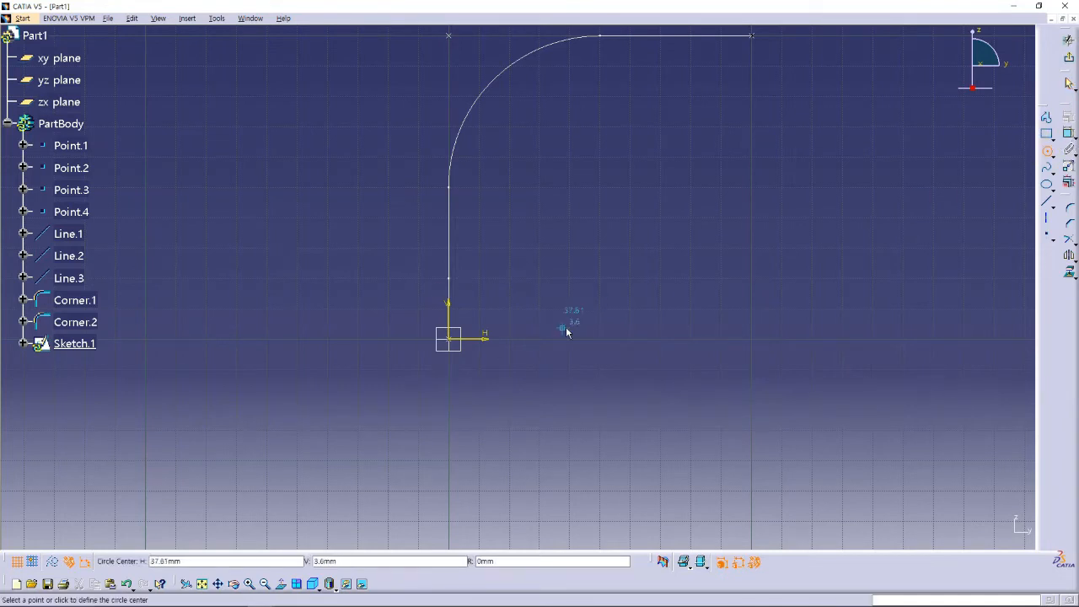
click(448, 338)
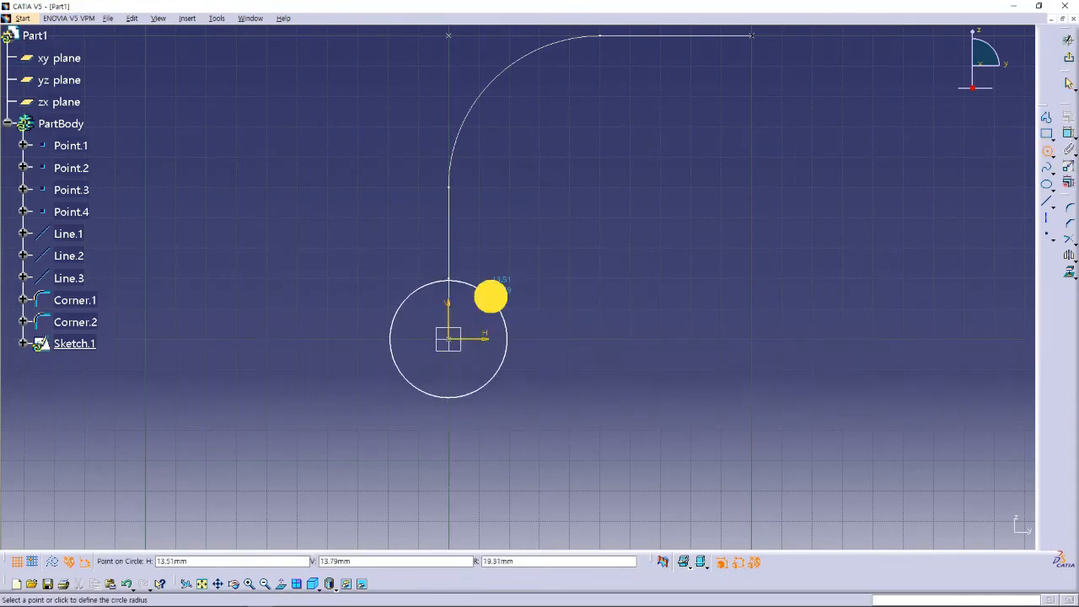
click(497, 305)
Constrain the circle's diameter to 20 mm and exit the sketch.
click(1061, 137)
click(513, 282)
double_click(516, 284)
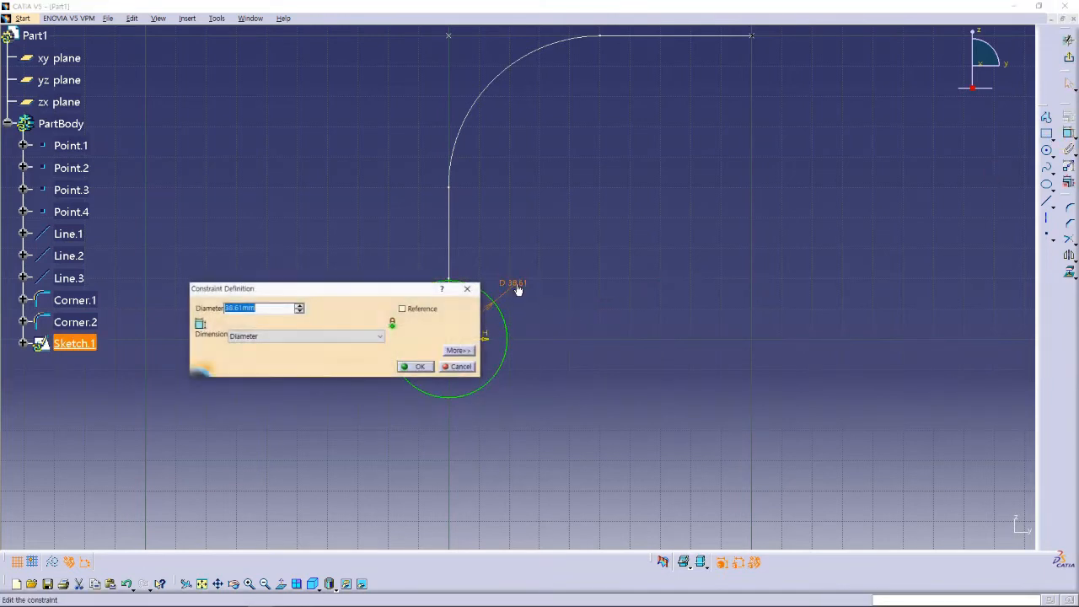
text(20)
key(Return)
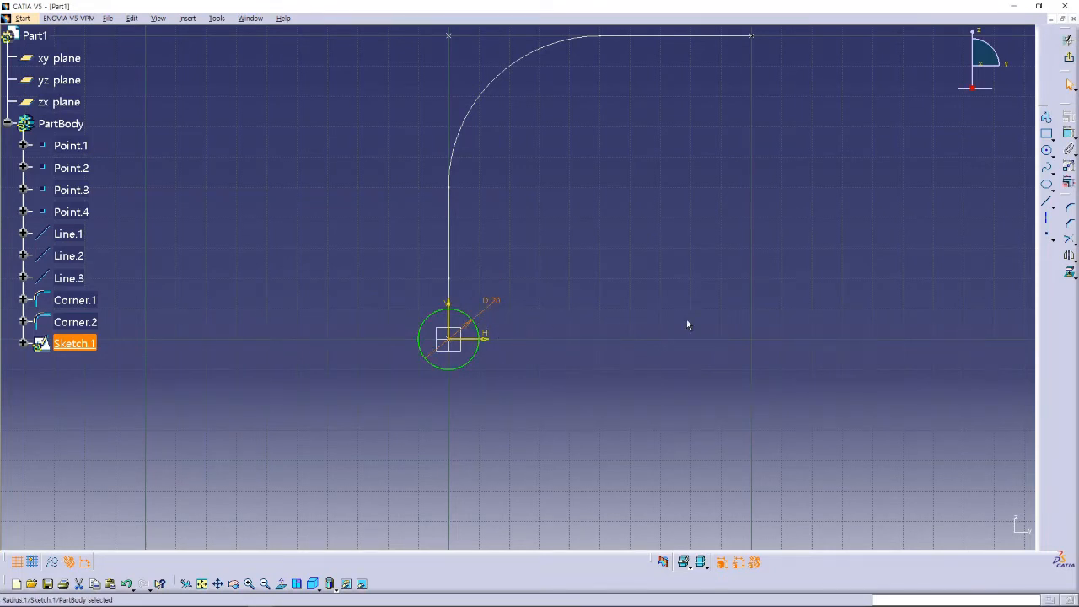
click(1069, 57)
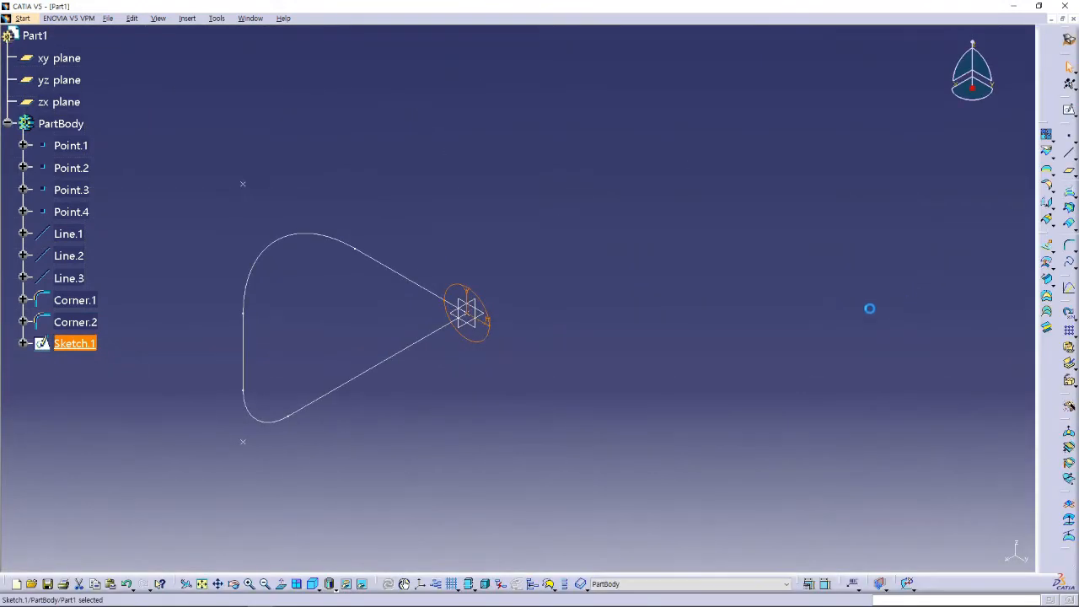
Return the part to the Part Design workbench.
mouse_move(662, 321)
middle_down()
mouse_move(588, 287)
mouse_move(534, 344)
mouse_move(542, 262)
mouse_move(568, 210)
mouse_move(523, 233)
mouse_move(615, 272)
middle_up()
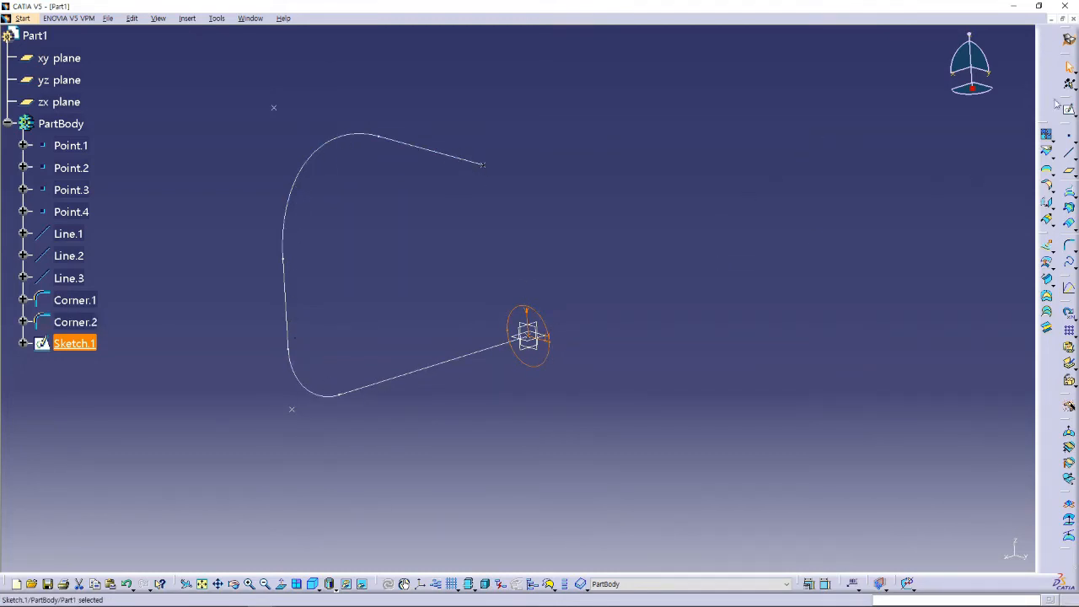
click(1071, 41)
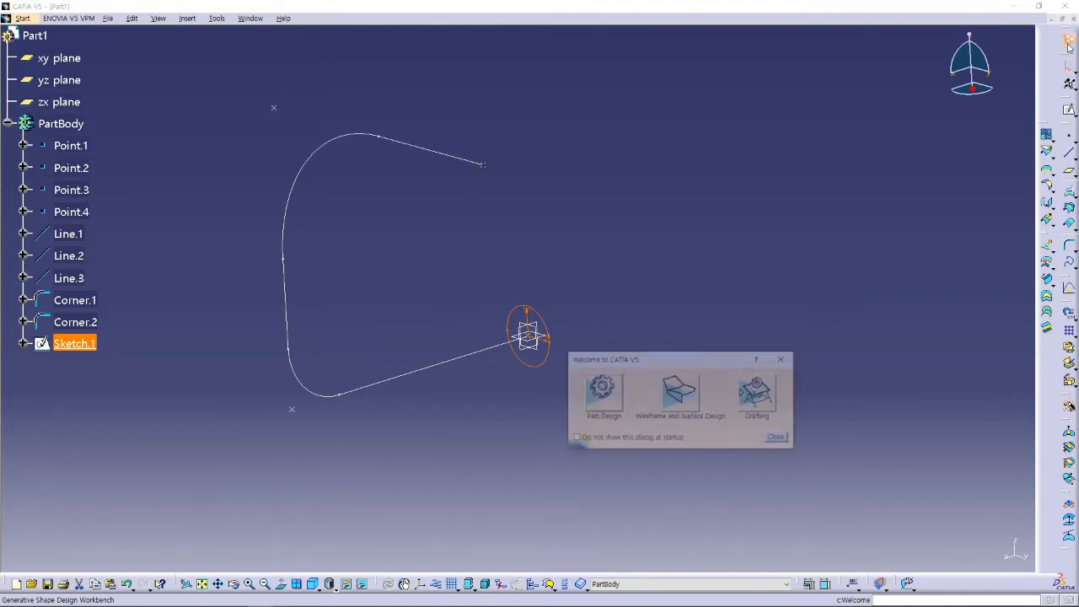
click(601, 395)
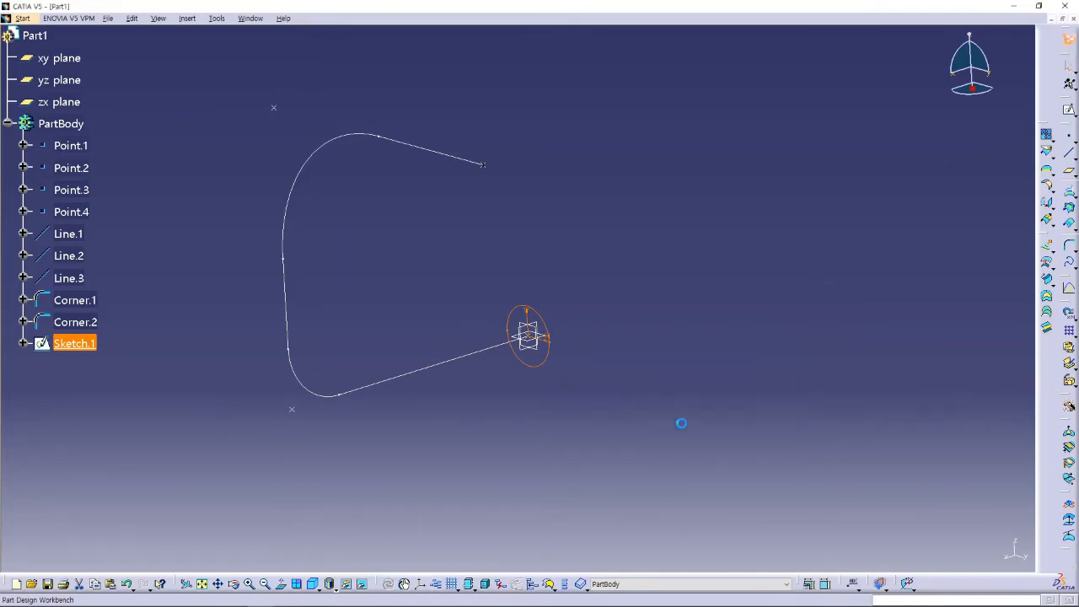
click(788, 428)
mouse_move(442, 234)
middle_down()
mouse_move(422, 236)
mouse_move(427, 258)
mouse_move(430, 241)
middle_up()
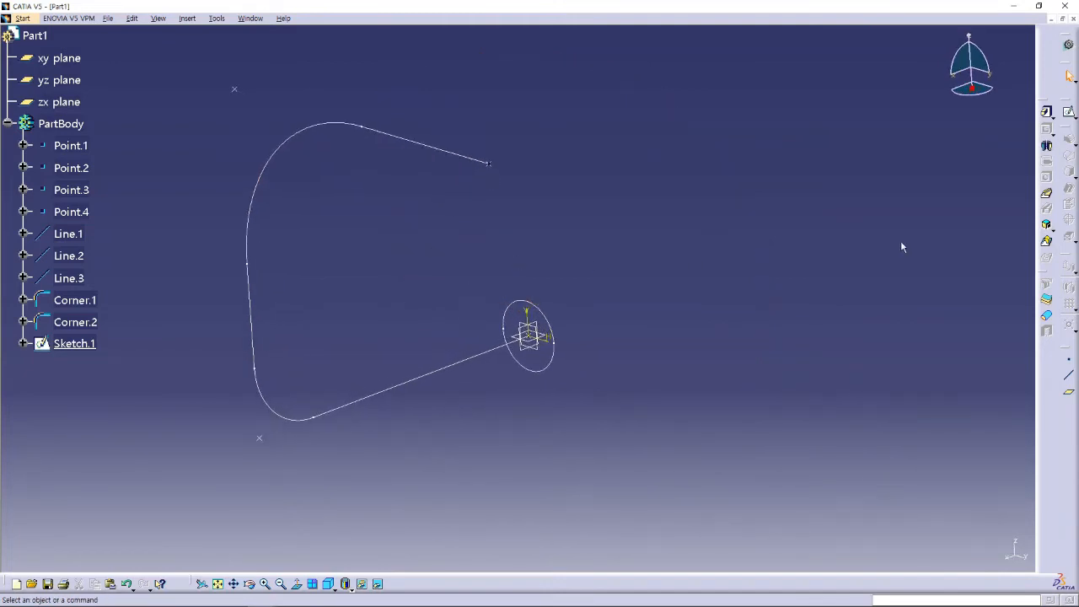
Create a Rib with the 20 mm circle sketch as profile and Corner.2 as centre curve, keeping the angle.
click(1048, 196)
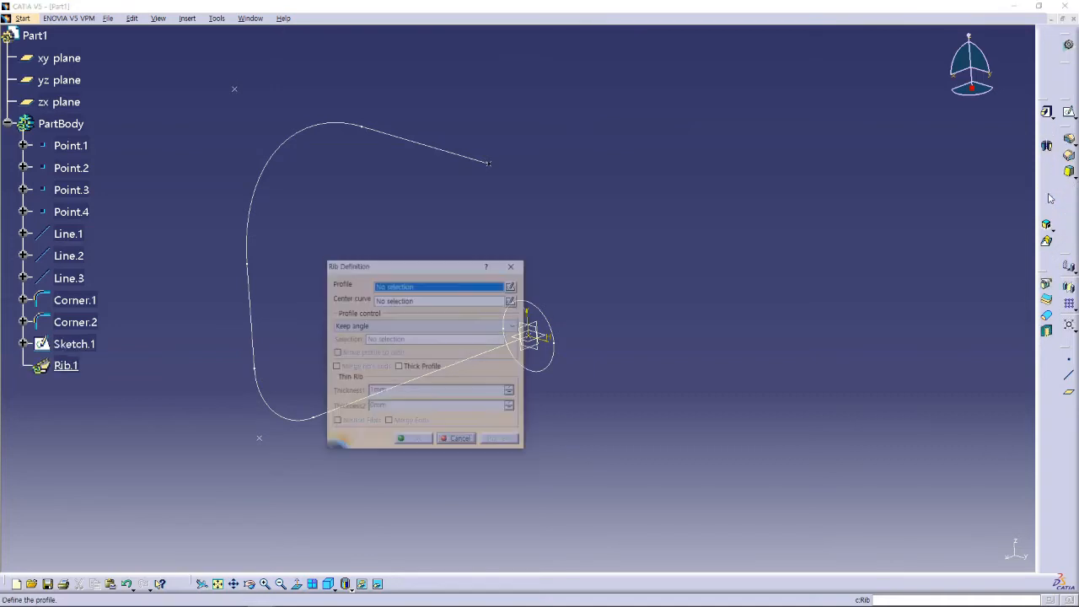
drag(428, 268, 727, 211)
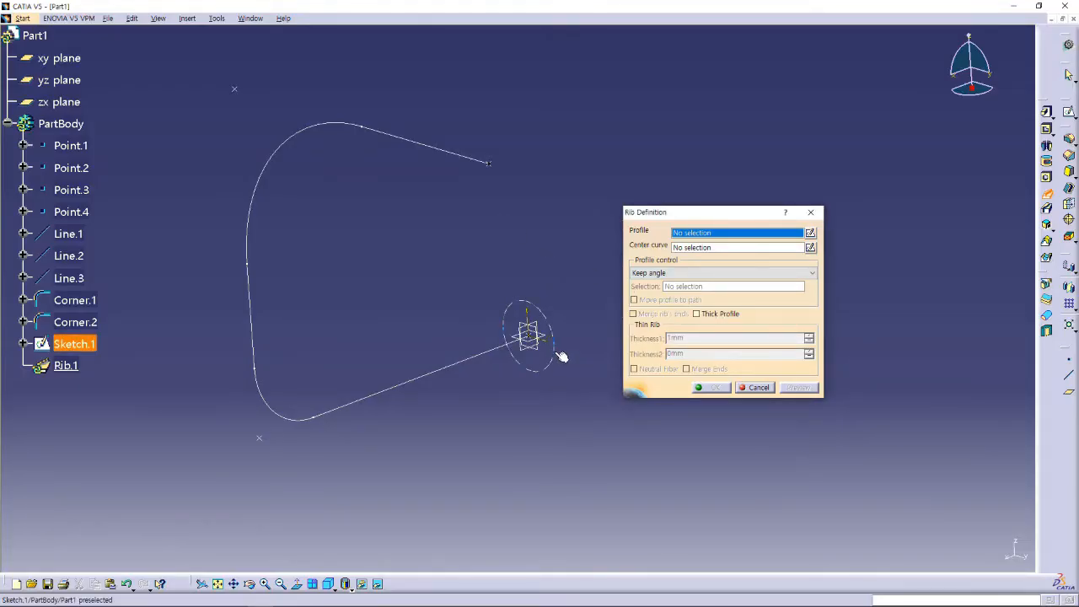
click(560, 360)
click(480, 351)
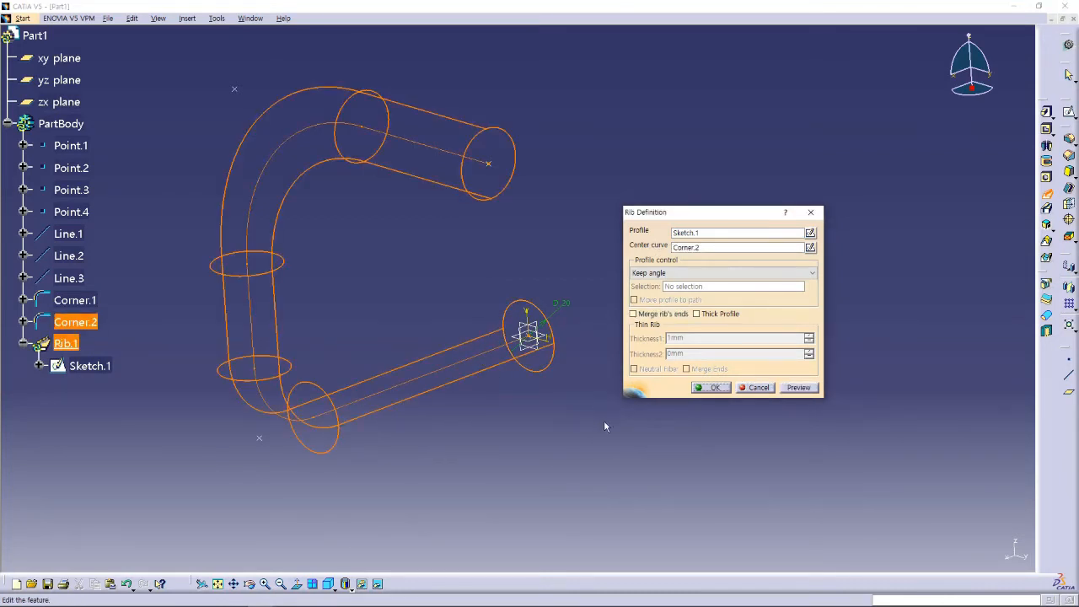
click(799, 388)
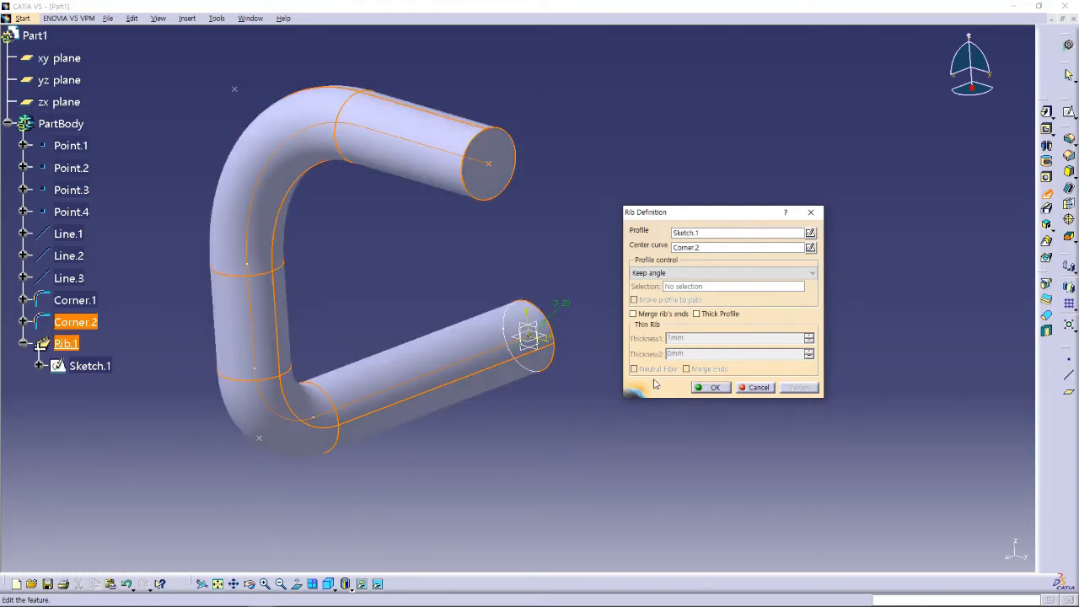
mouse_move(381, 285)
middle_down()
mouse_move(357, 258)
mouse_move(455, 248)
mouse_move(489, 374)
mouse_move(343, 234)
mouse_move(472, 228)
mouse_move(479, 238)
mouse_move(402, 273)
mouse_move(446, 282)
mouse_move(513, 215)
mouse_move(532, 291)
middle_up()
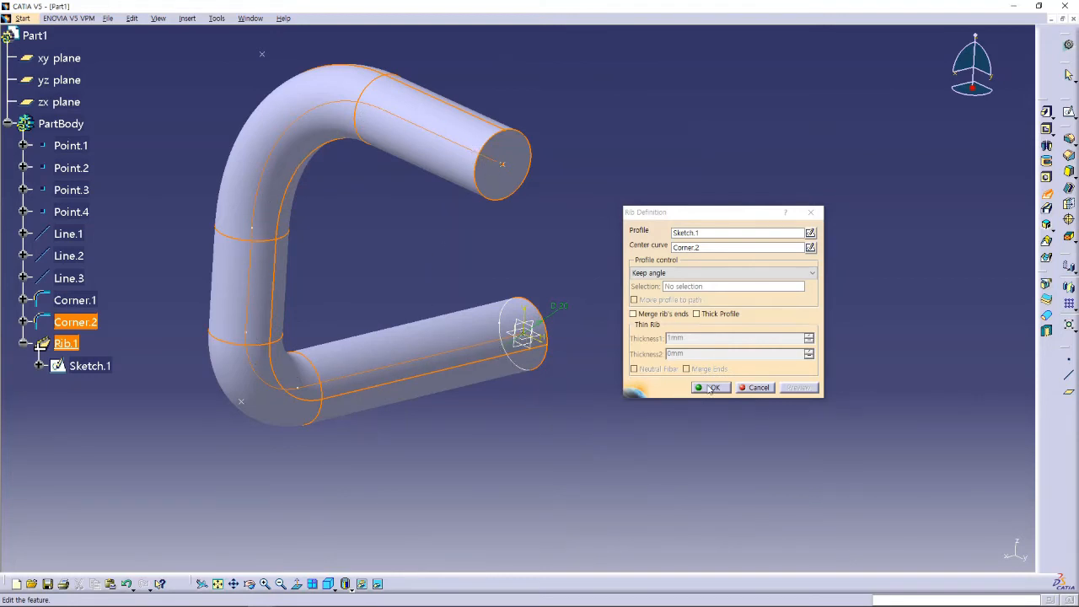
click(699, 388)
Hide Point.1 to Point.4 together with Line.2 and Line.3.
click(329, 583)
click(595, 397)
middle_drag(576, 410, 627, 401)
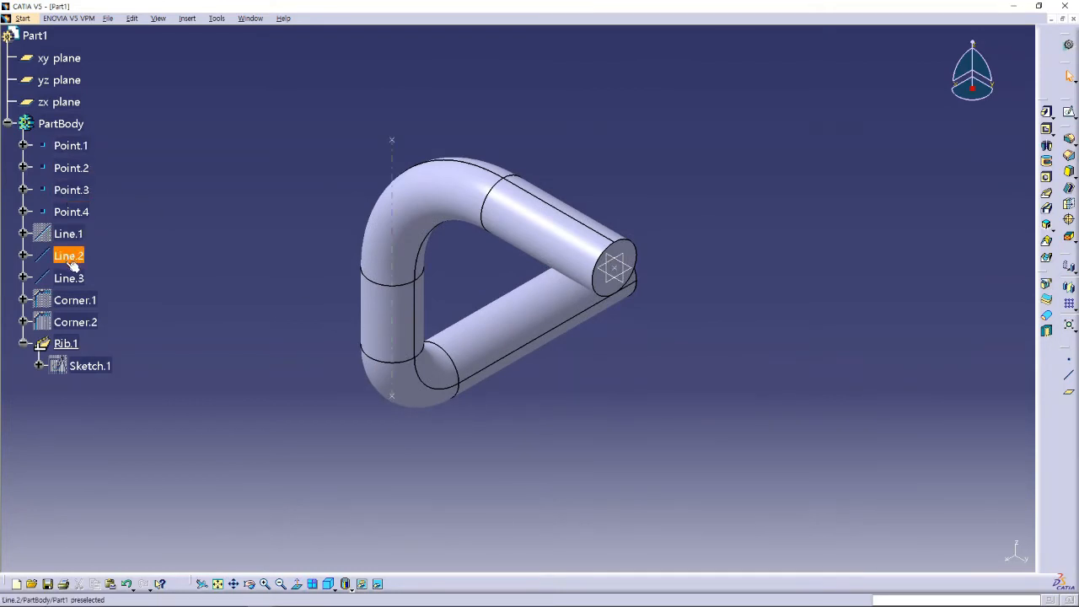
click(74, 146)
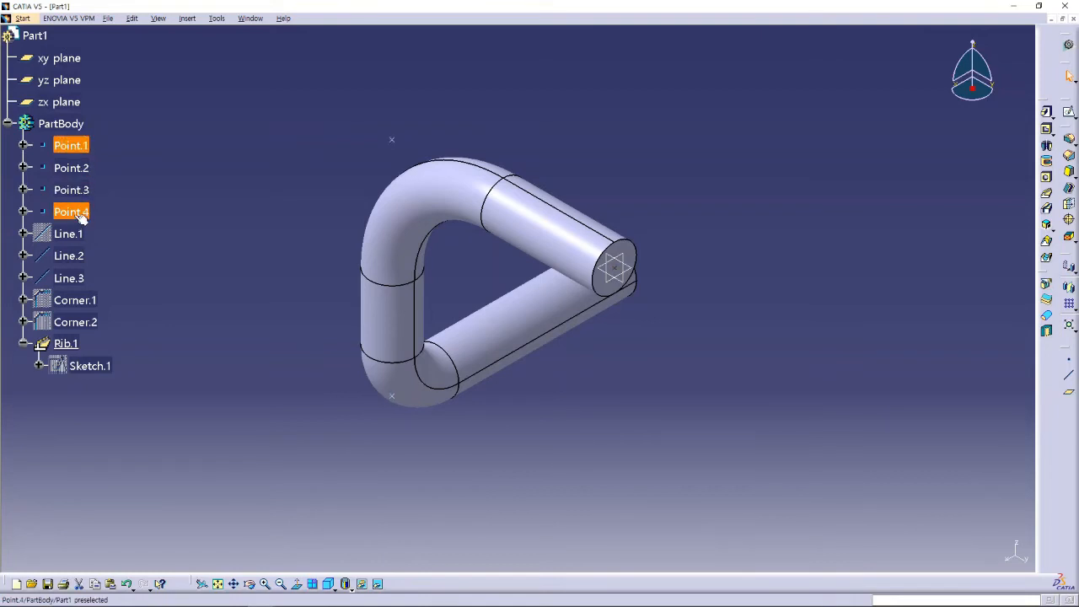
ctrl+click(72, 168)
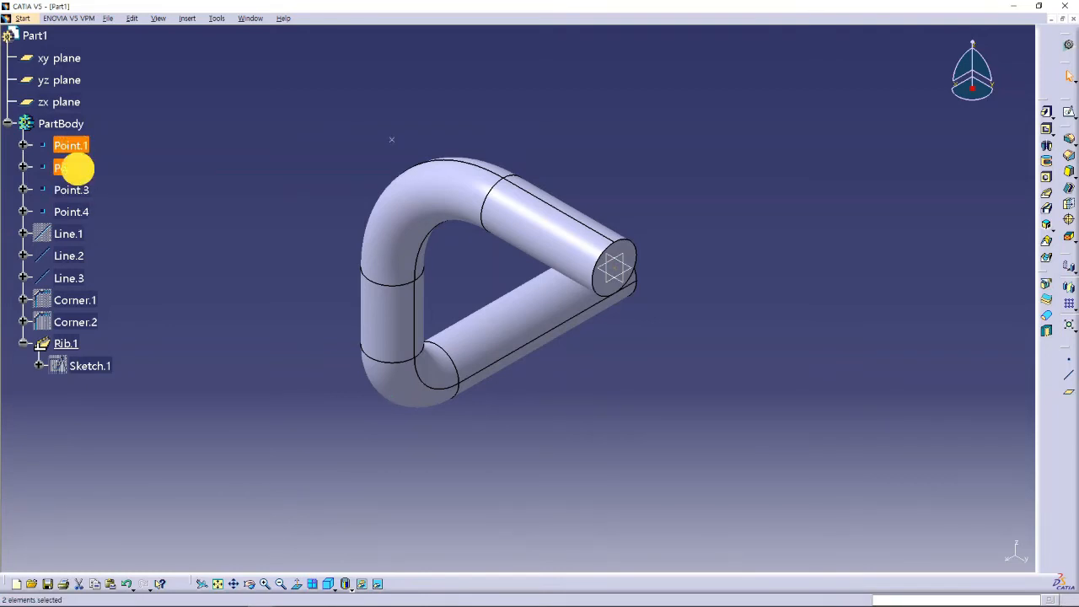
ctrl+click(73, 190)
ctrl+click(75, 212)
ctrl+click(69, 256)
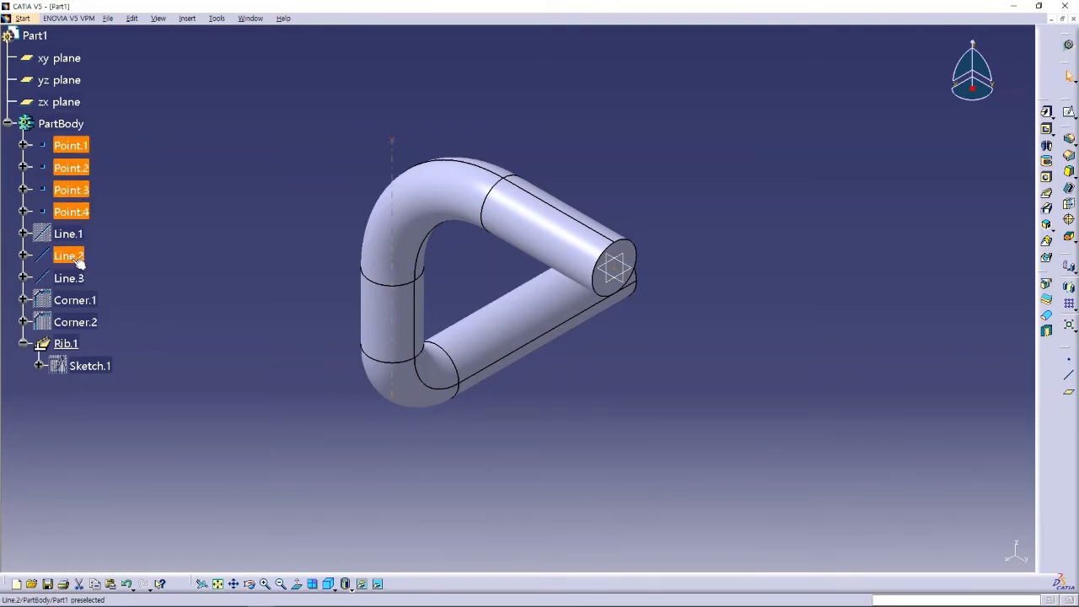
ctrl+click(71, 279)
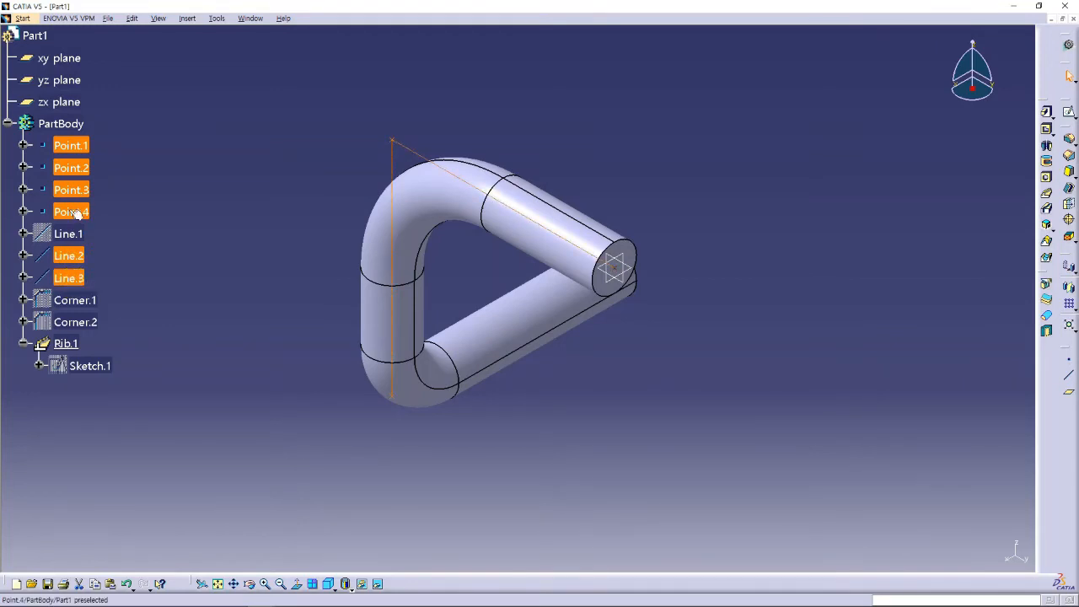
right_click(76, 169)
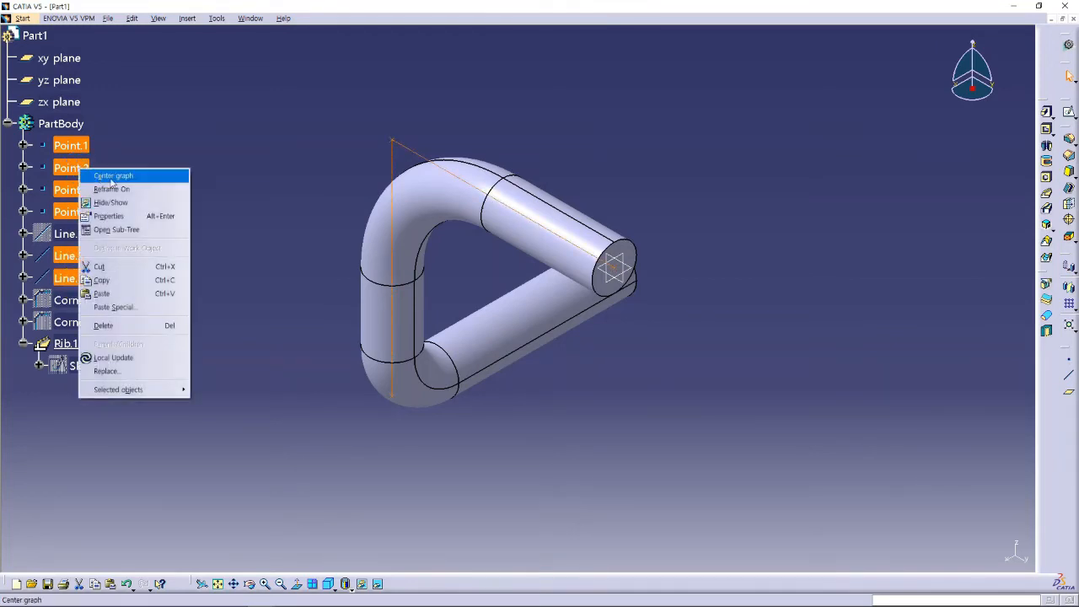
click(121, 203)
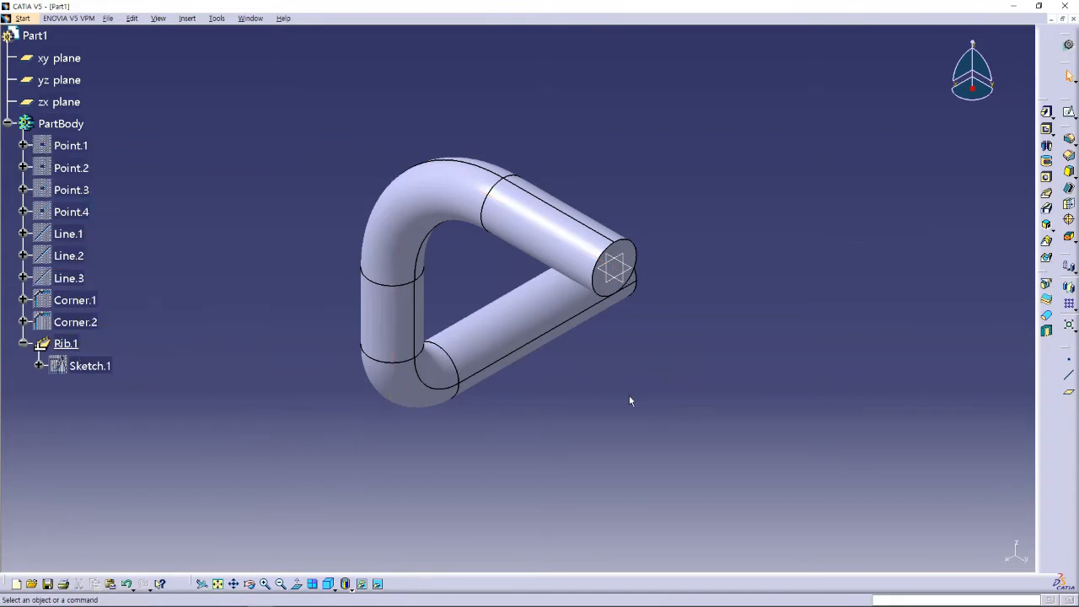
Collapse the rib's branch in the specification tree and clear the selection.
click(24, 344)
click(68, 344)
click(563, 355)
middle_drag(563, 356, 578, 306)
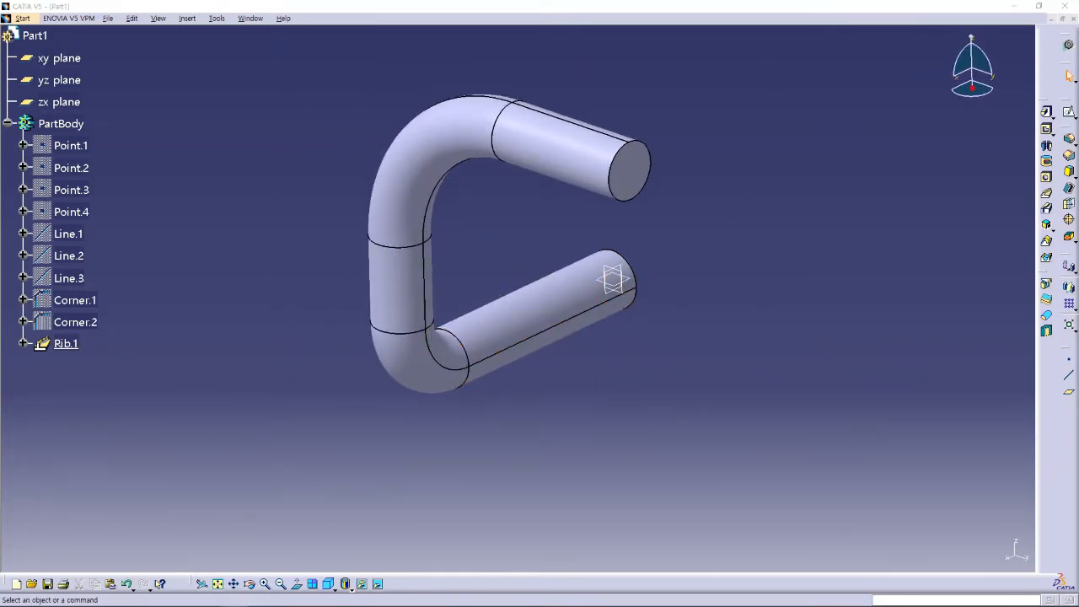
click(635, 373)
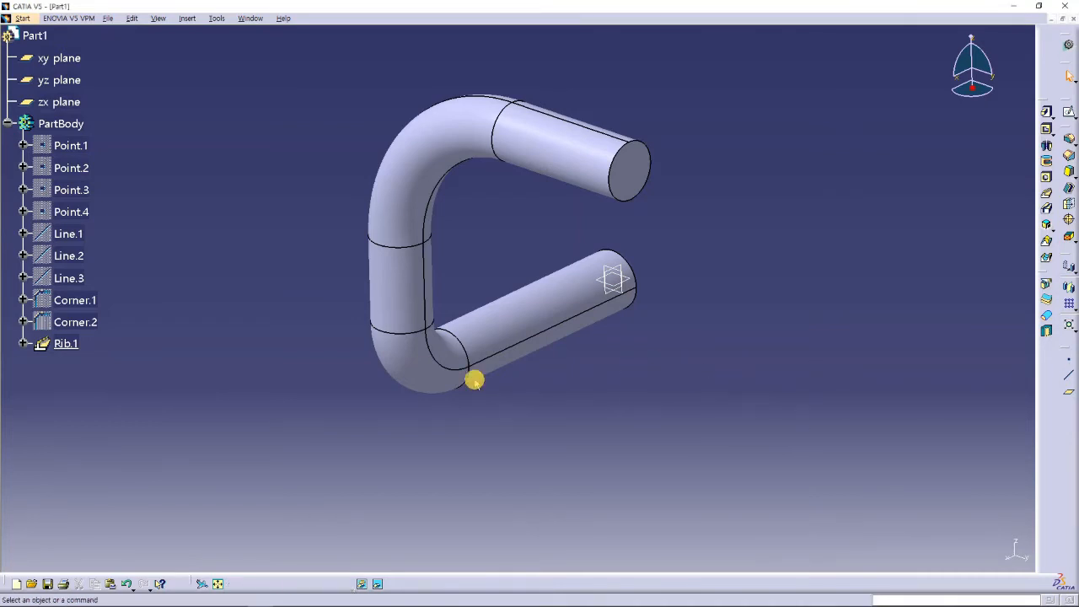
Reopen the rib's definition, enable Thick Profile and preview the hollow pipe.
double_click(66, 343)
middle_drag(546, 246, 447, 238)
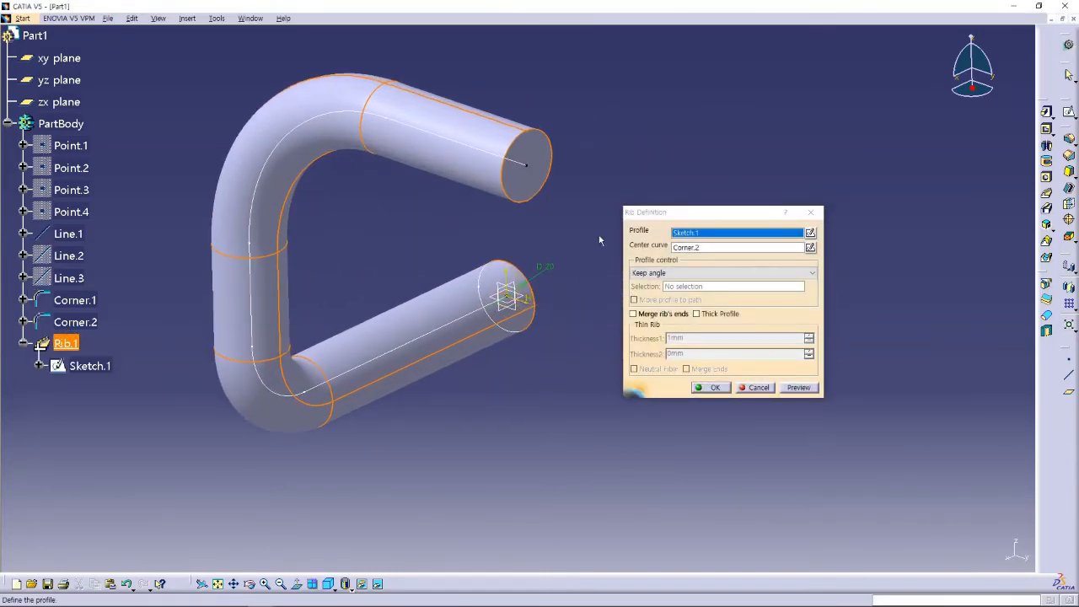
middle_drag(598, 193, 458, 256)
middle_drag(636, 178, 425, 317)
middle_drag(722, 144, 621, 180)
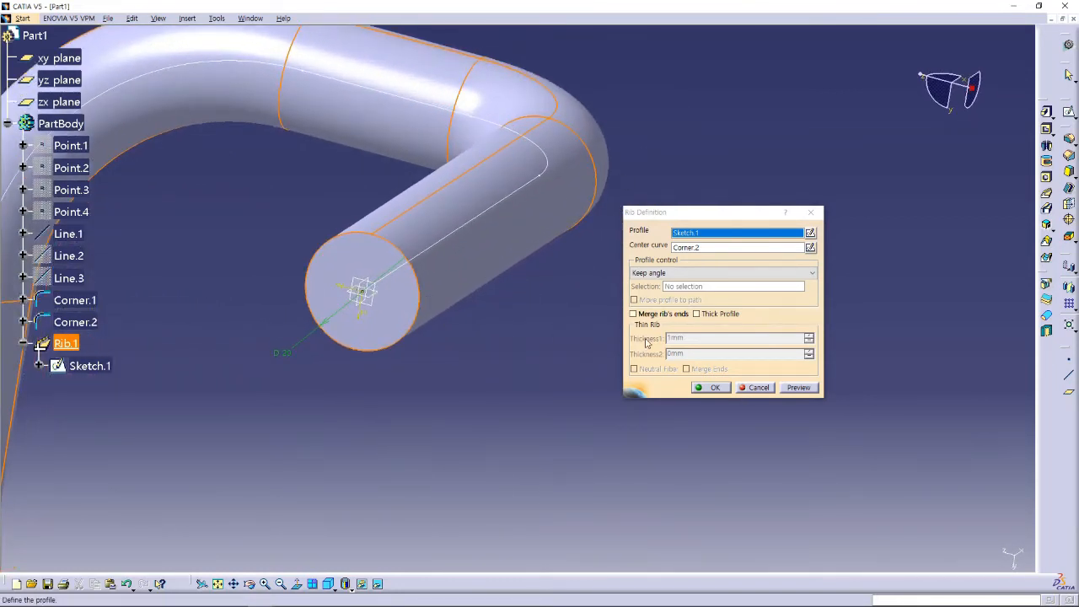
click(697, 314)
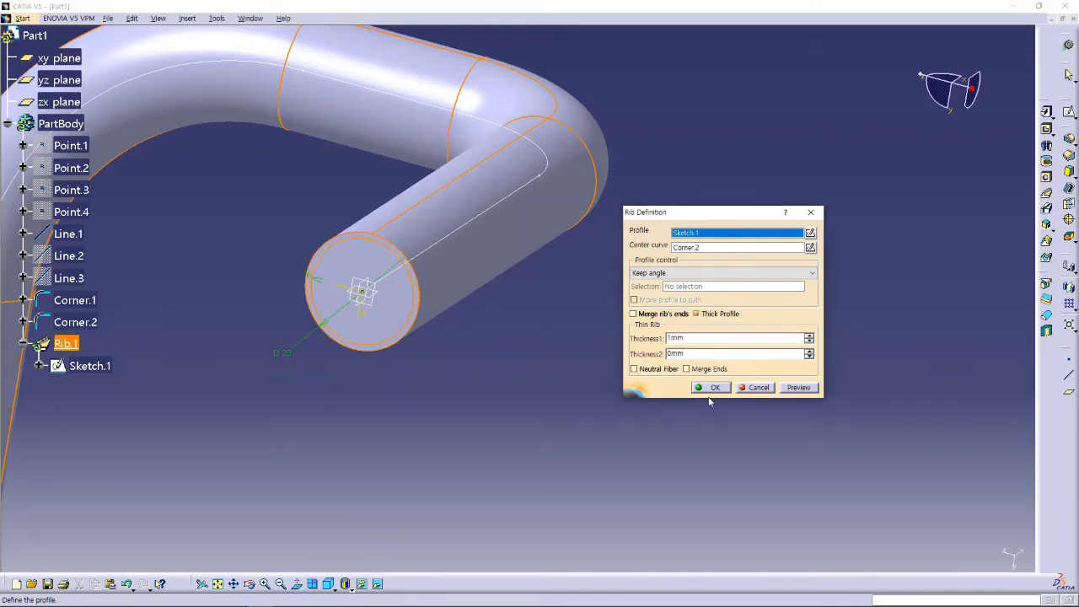
click(798, 389)
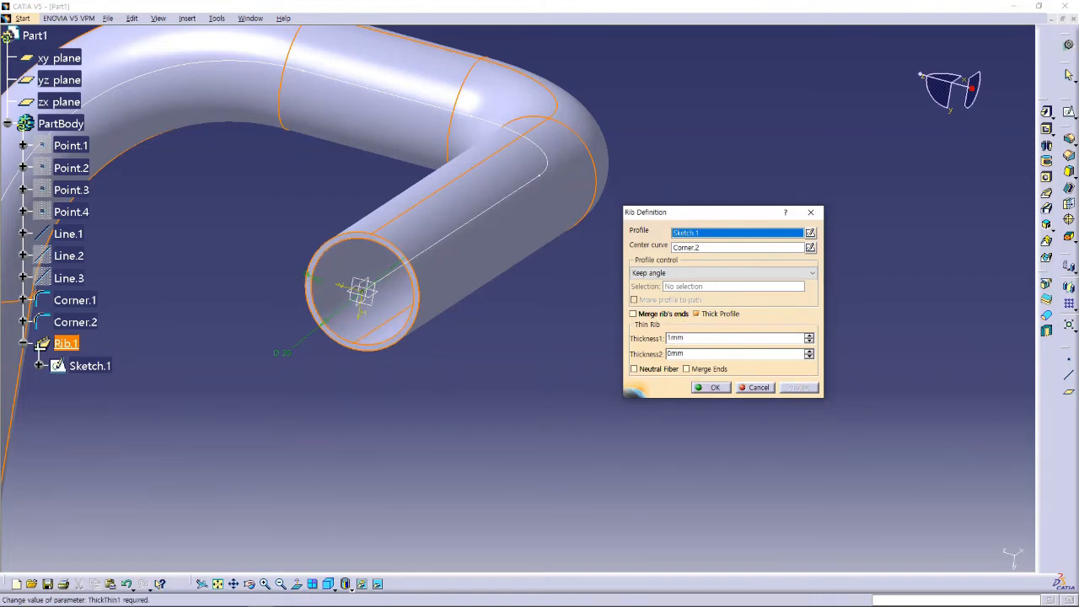
Set the thin rib's Thickness1 to 3 mm, preview it and inspect the wall at the open end.
double_click(668, 340)
text(3)
click(695, 355)
click(798, 388)
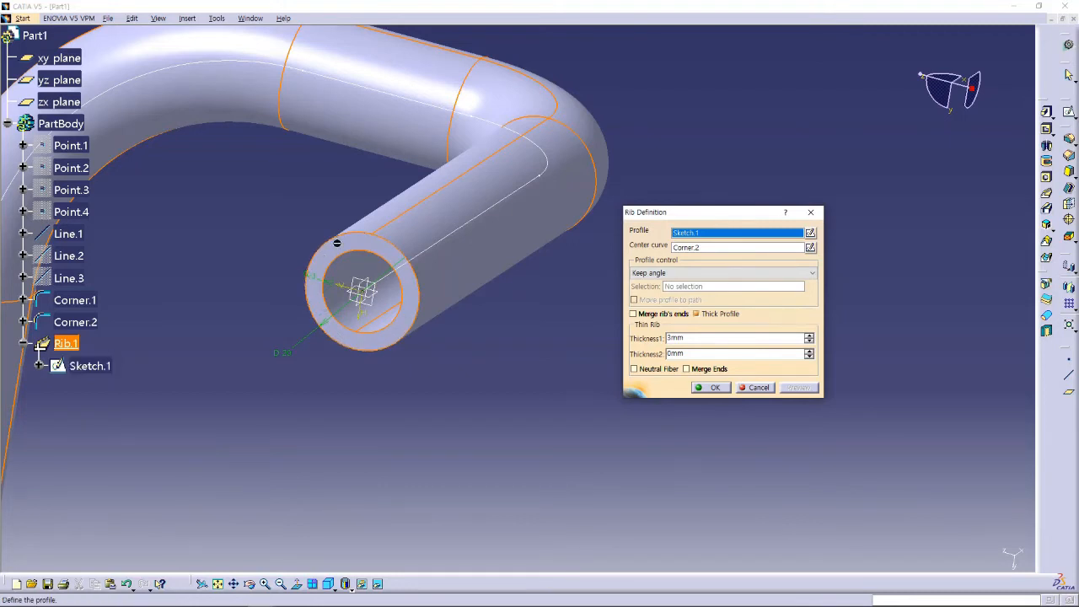
click(320, 279)
click(311, 277)
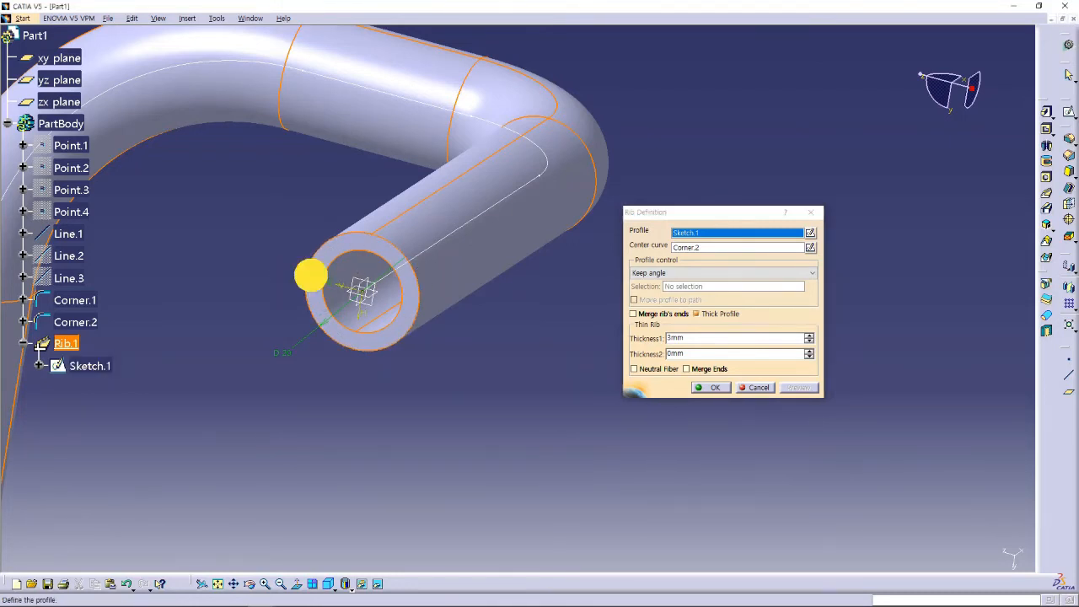
click(318, 282)
click(310, 287)
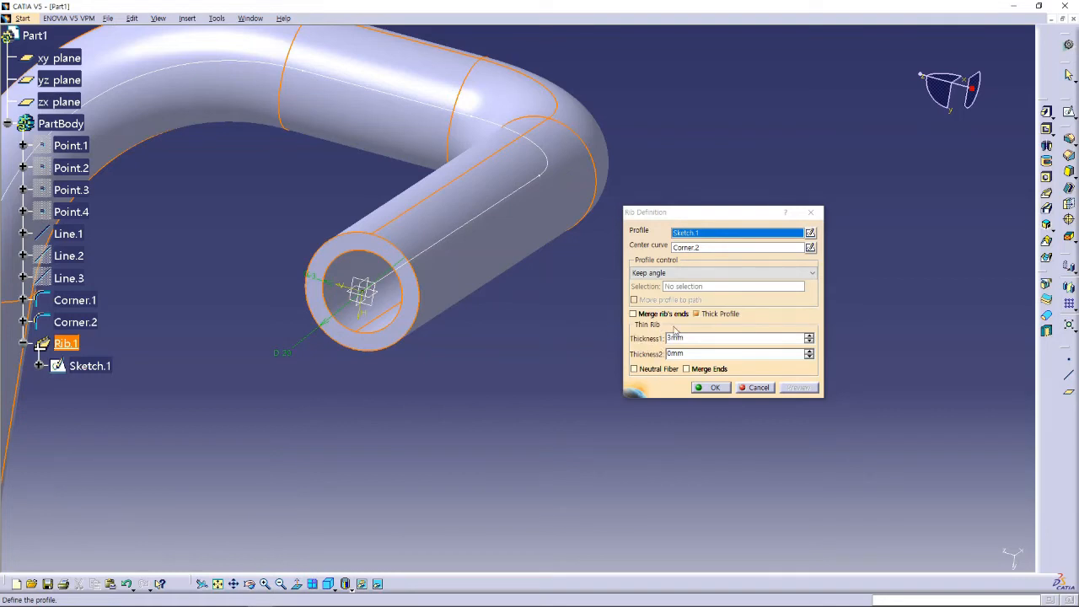
Set the thin rib's Thickness2 to 2 mm, preview the thicker wall and accept the definition.
click(634, 354)
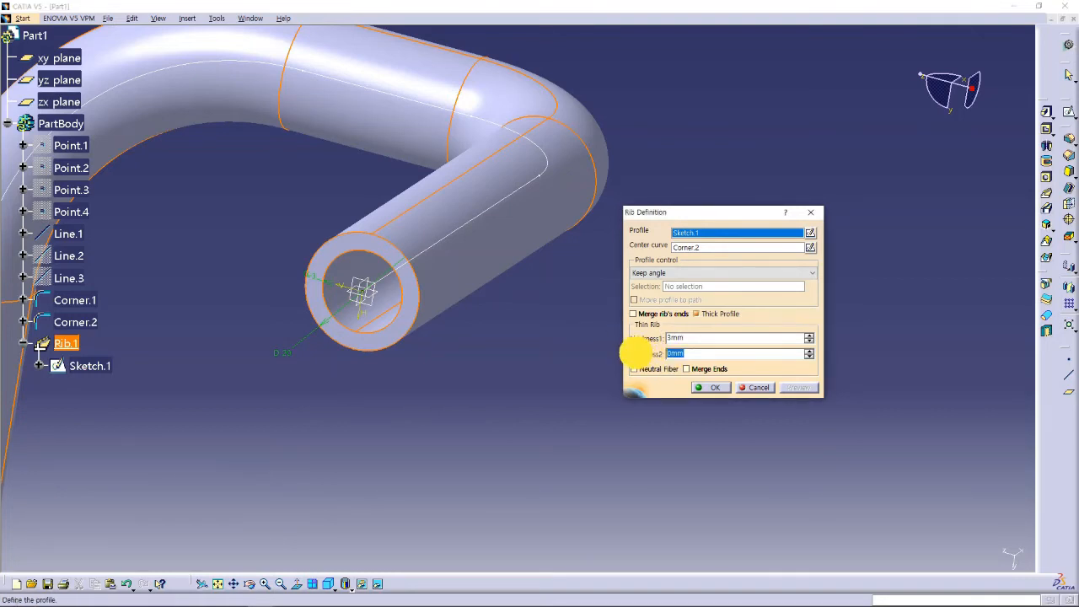
text(2)
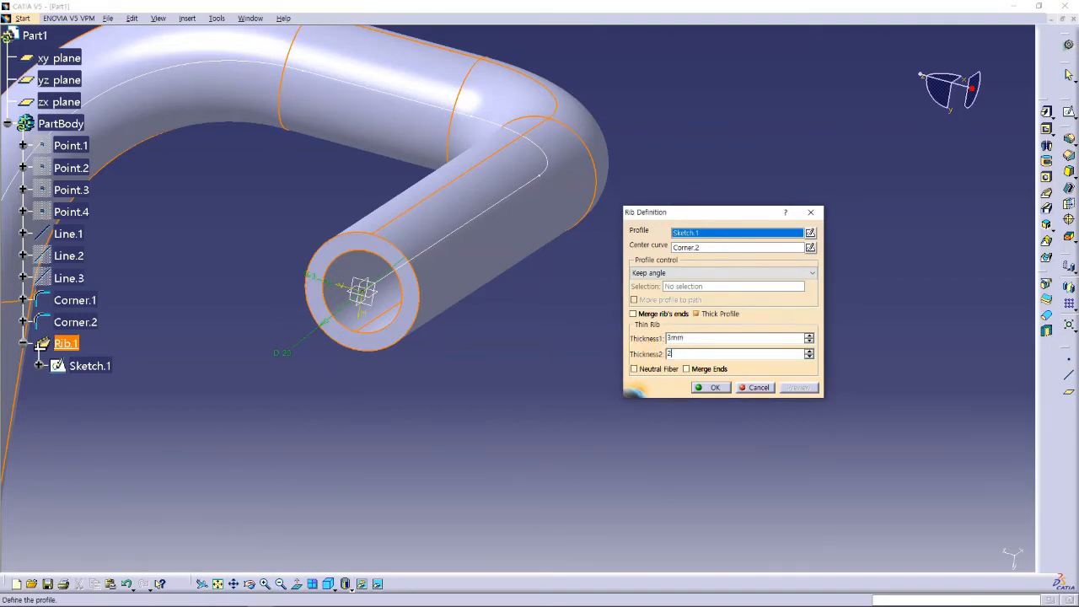
click(699, 342)
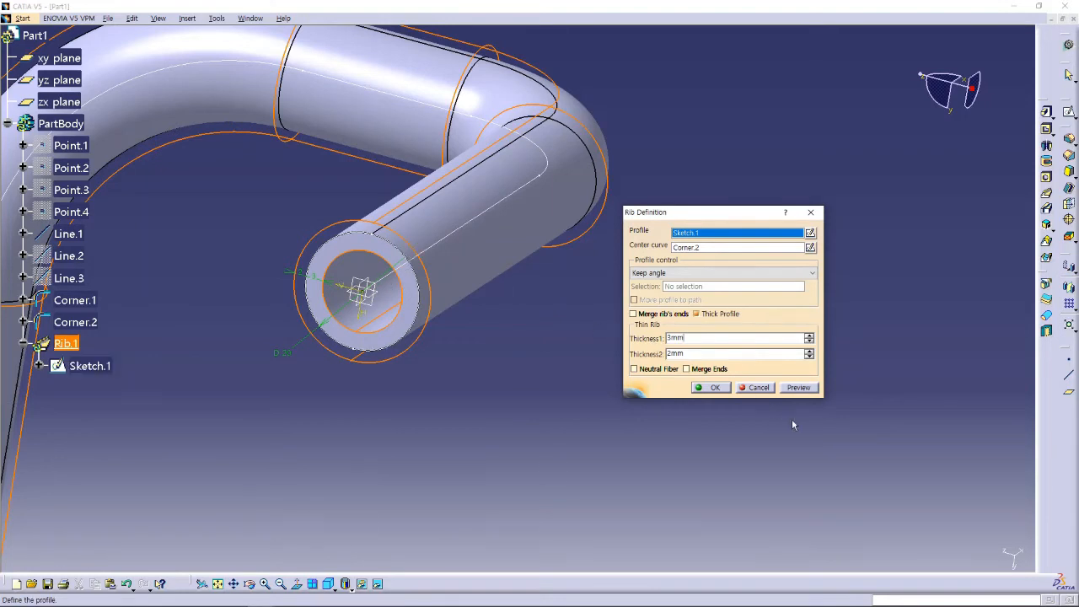
click(799, 389)
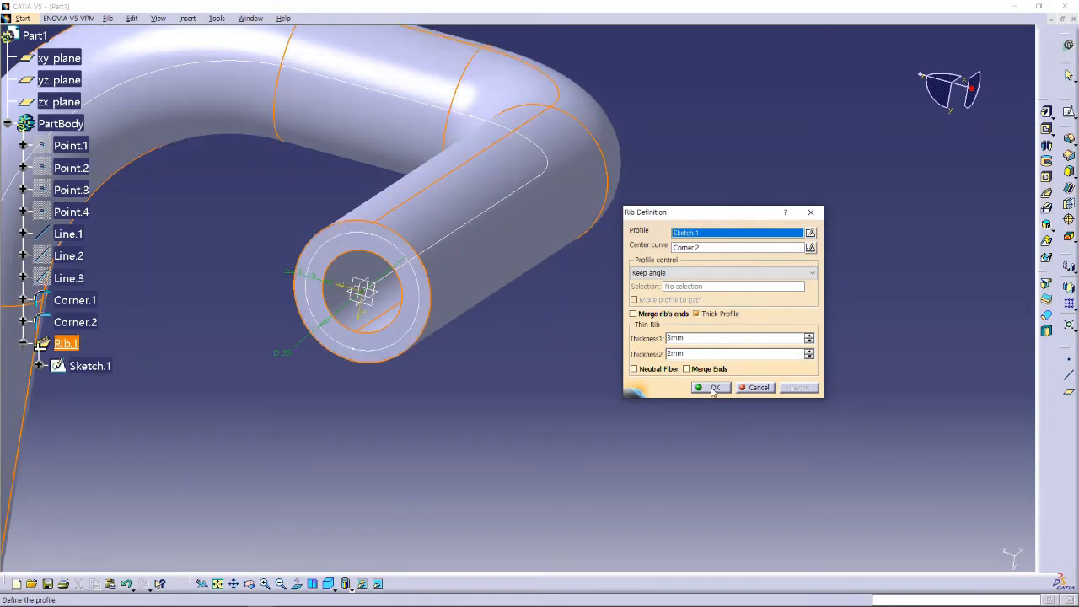
click(714, 388)
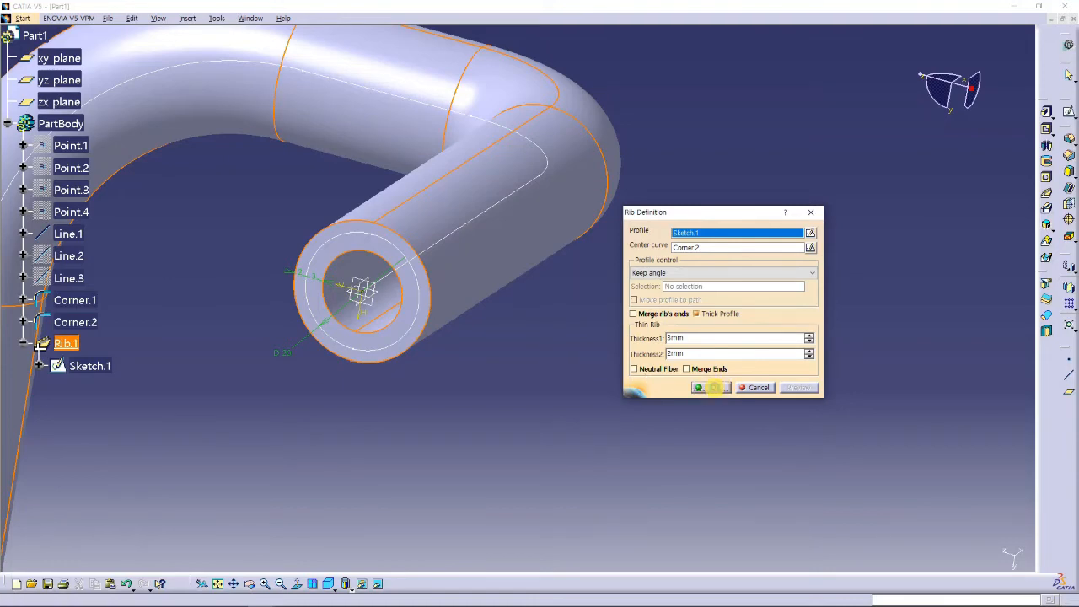
Reopen the rib's definition and set Thickness2 to 0 mm.
middle_drag(597, 322, 578, 352)
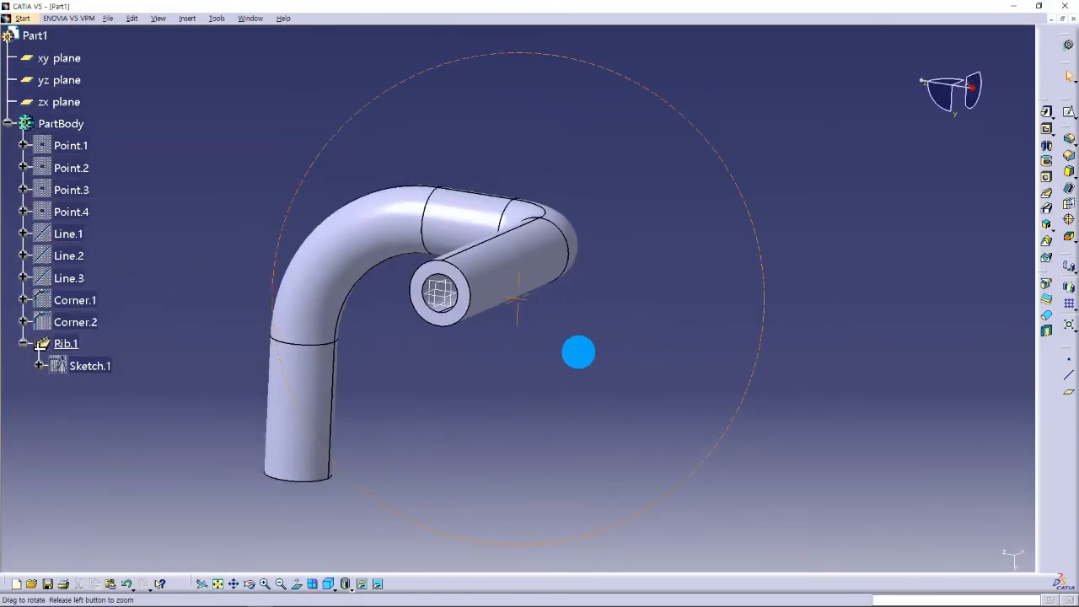
middle_drag(433, 368, 432, 415)
middle_drag(490, 368, 538, 369)
double_click(408, 188)
ctrl+middle_drag(580, 316, 555, 275)
double_click(675, 353)
text(0)
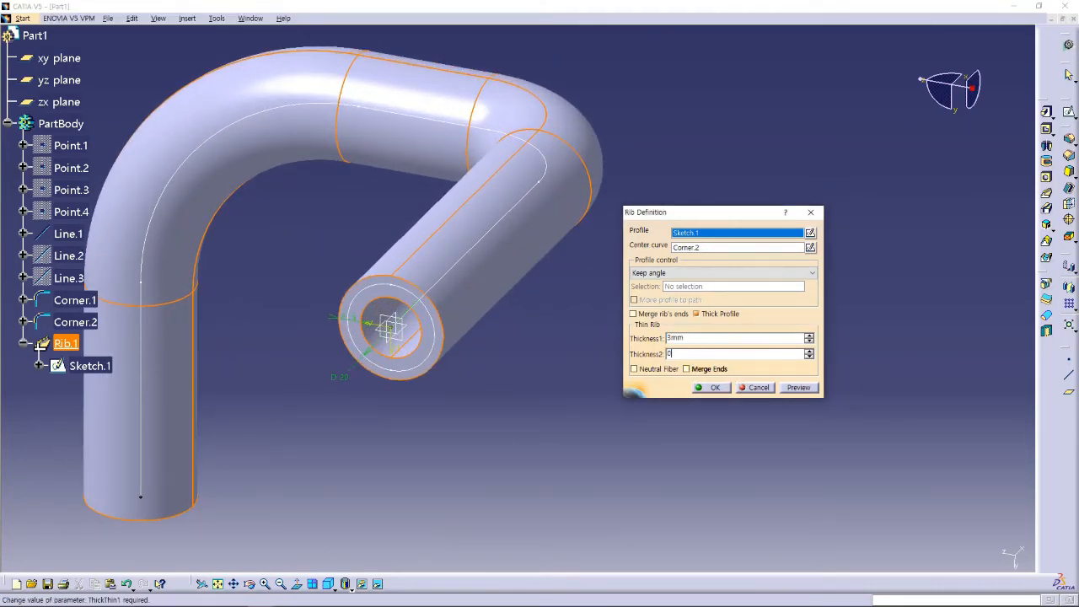
Enable Neutral Fiber for the thin rib, preview it and examine the wall around the profile circle.
double_click(673, 338)
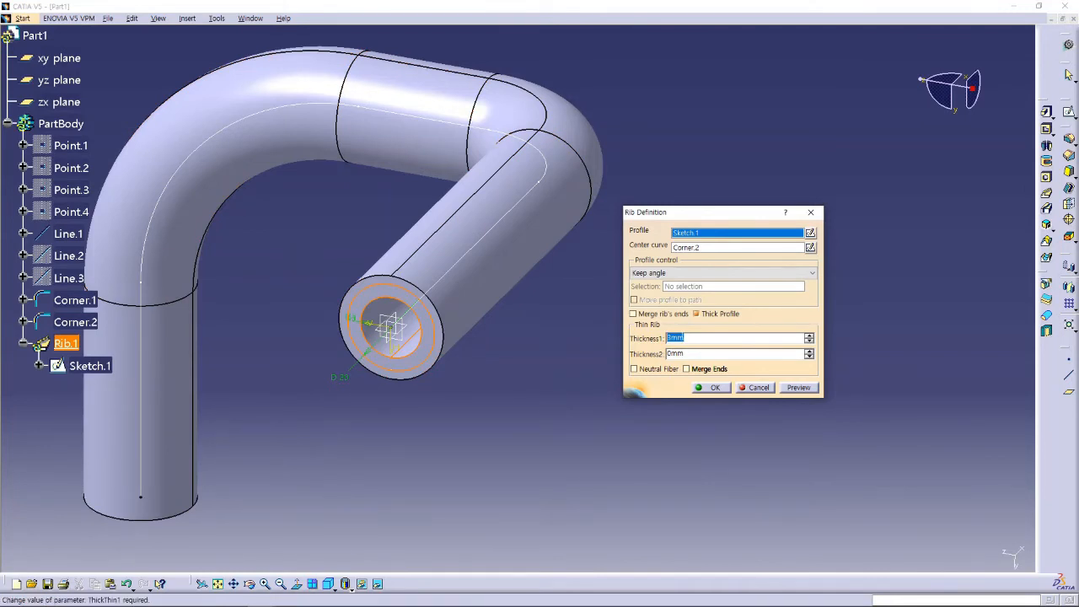
click(633, 369)
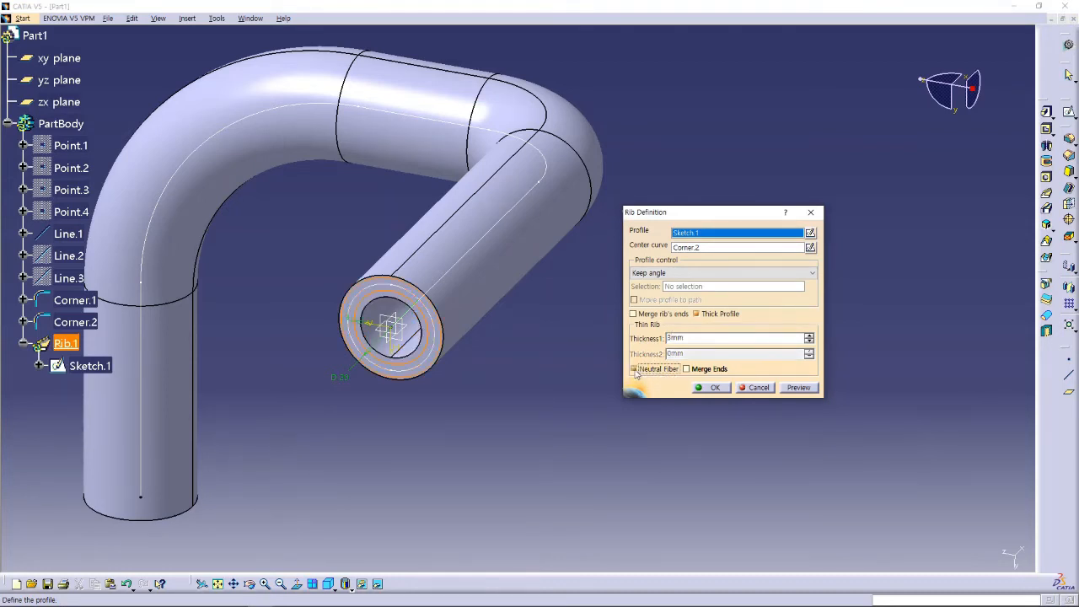
click(798, 388)
click(667, 338)
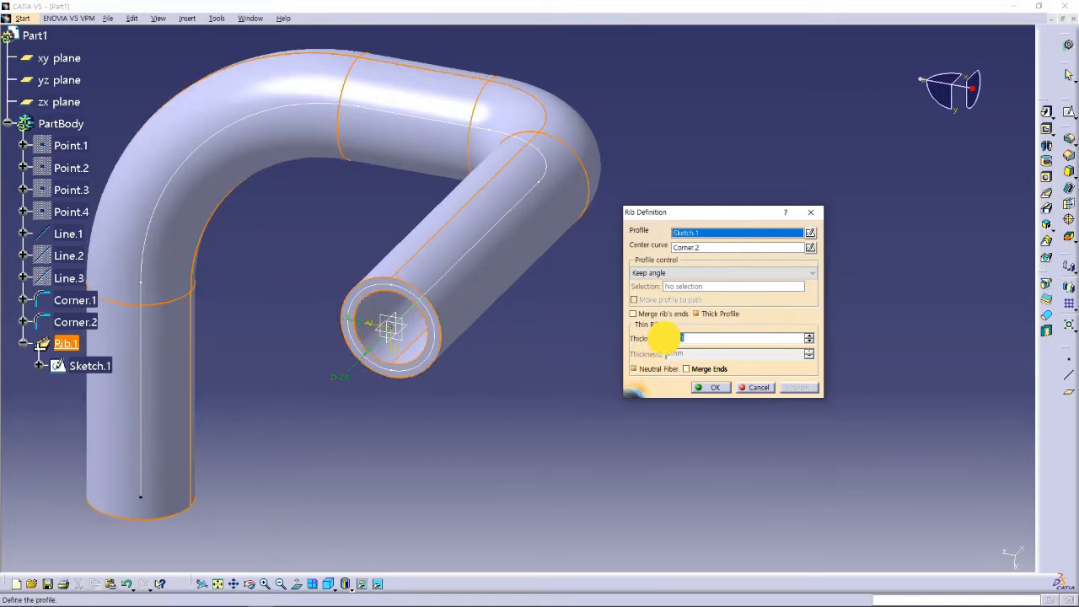
click(698, 339)
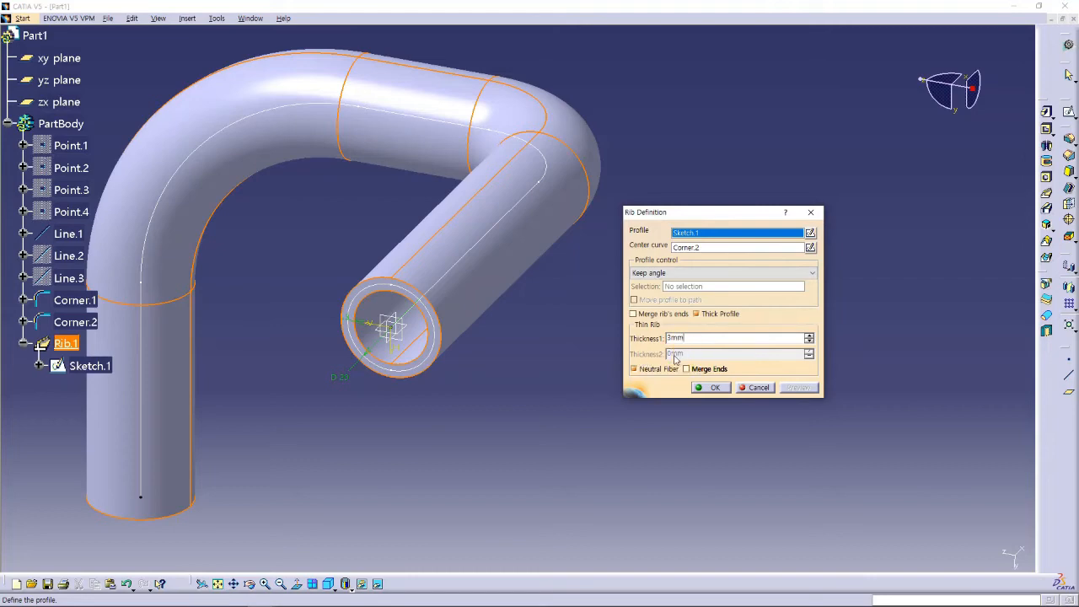
ctrl+middle_drag(417, 315, 519, 168)
middle_drag(512, 294, 674, 251)
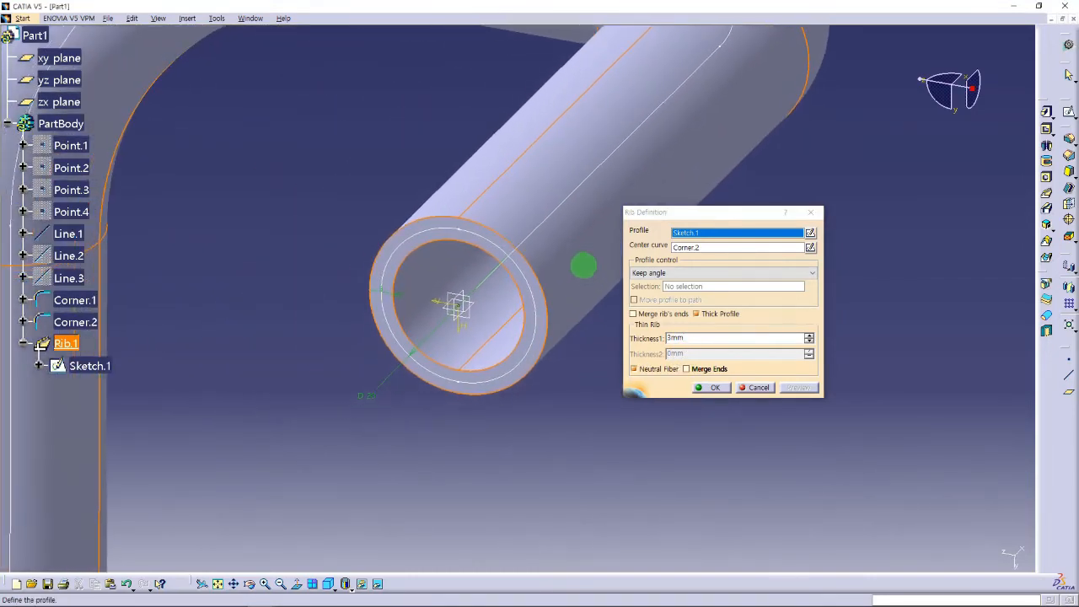
click(506, 254)
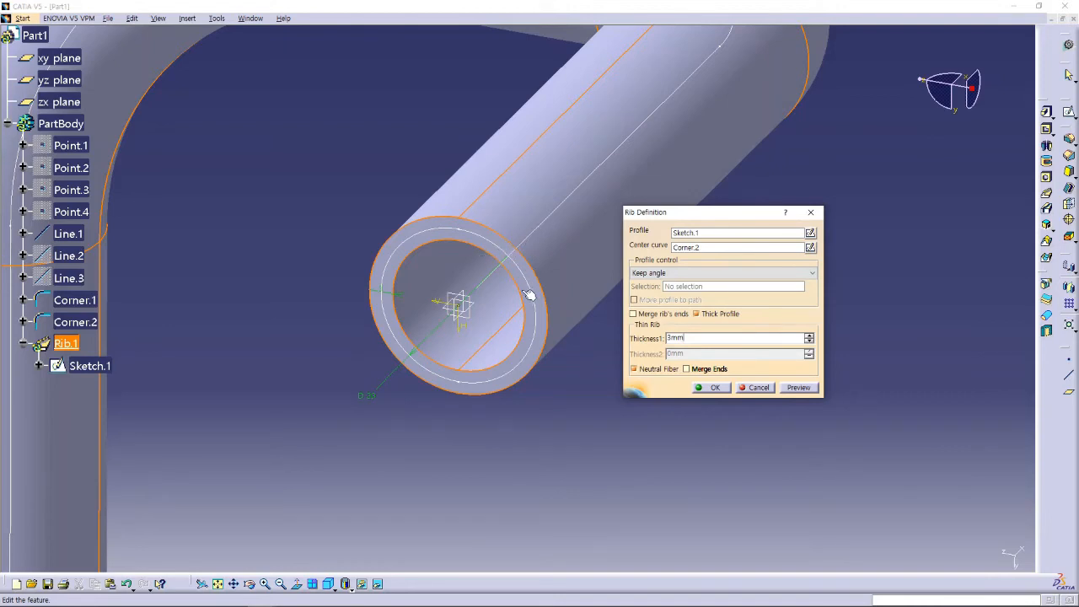
double_click(673, 337)
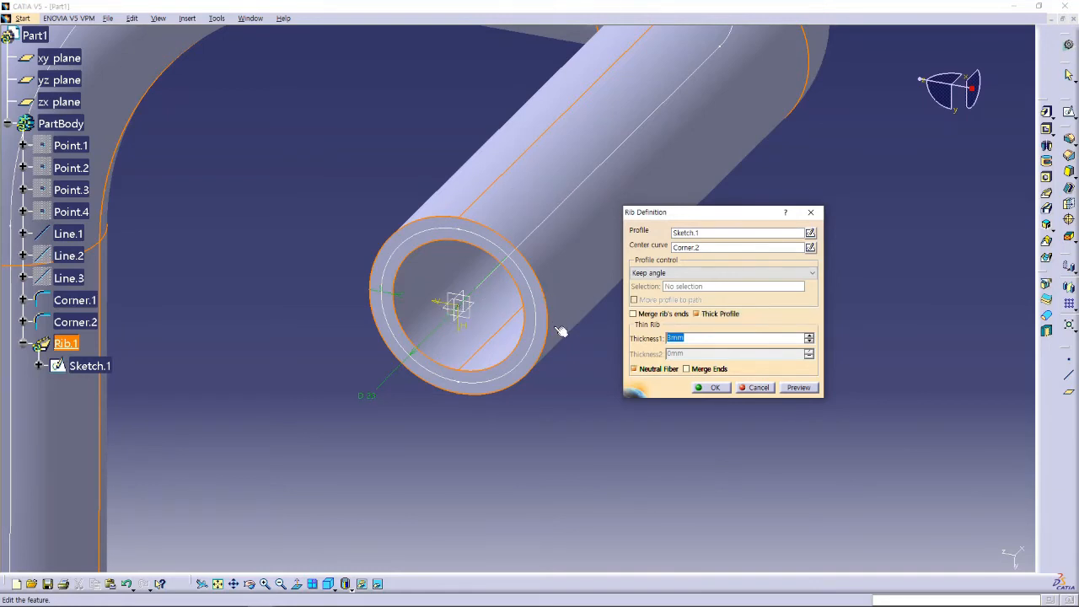
Accept the rib definition with Neutral Fiber and view the whole tube in the standard isometric view.
click(715, 388)
middle_drag(650, 364, 622, 464)
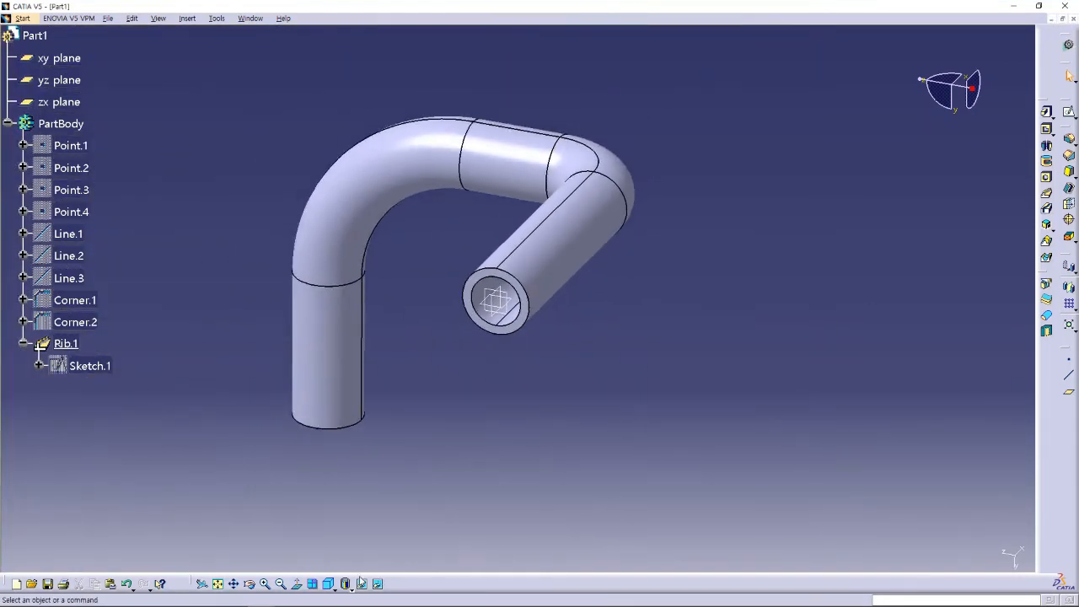
click(328, 583)
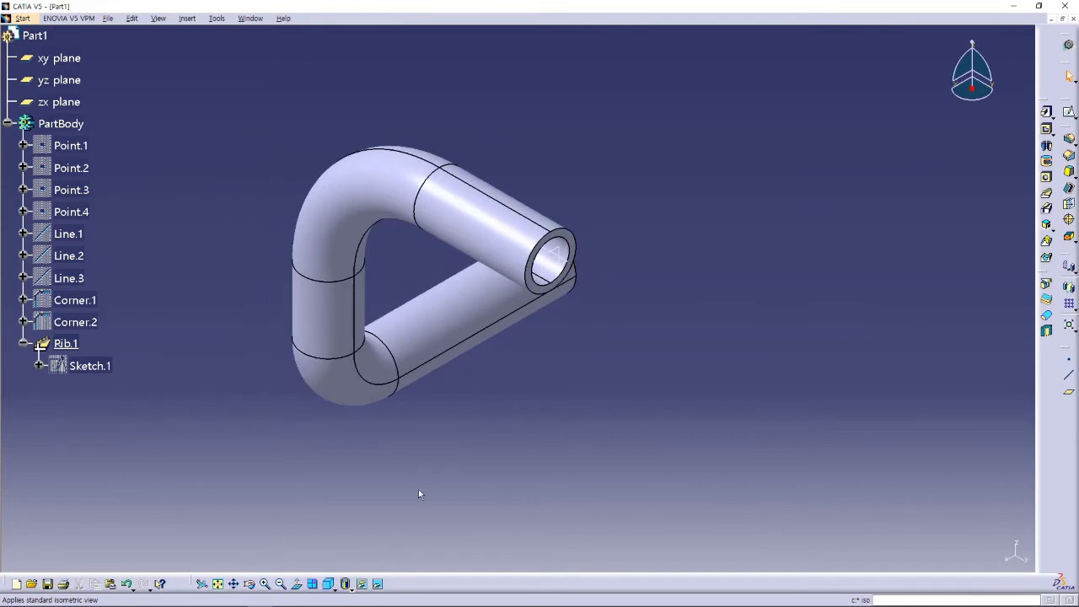
click(218, 584)
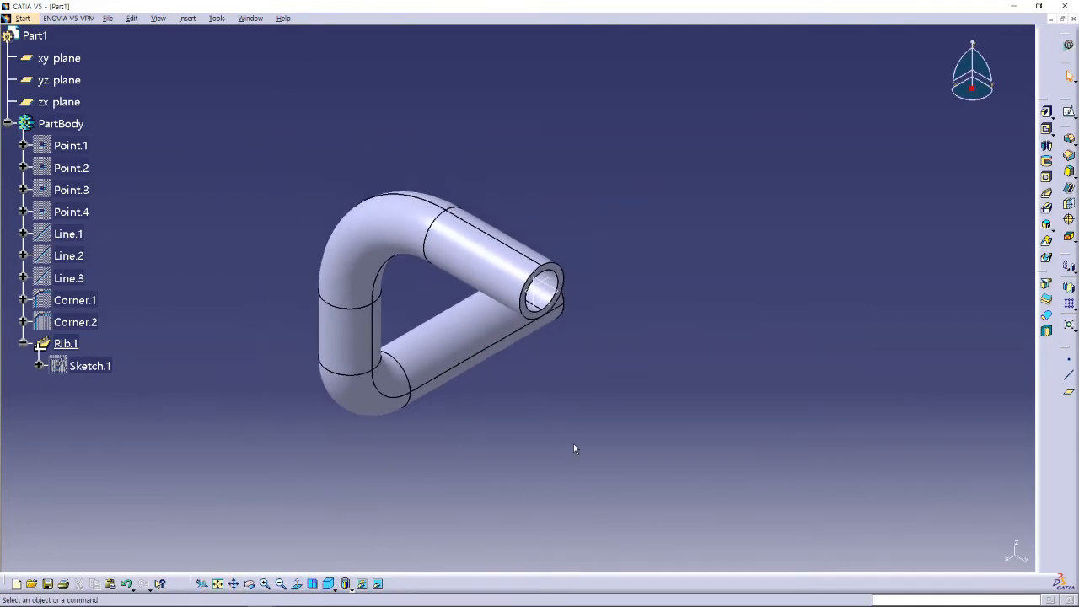
click(24, 344)
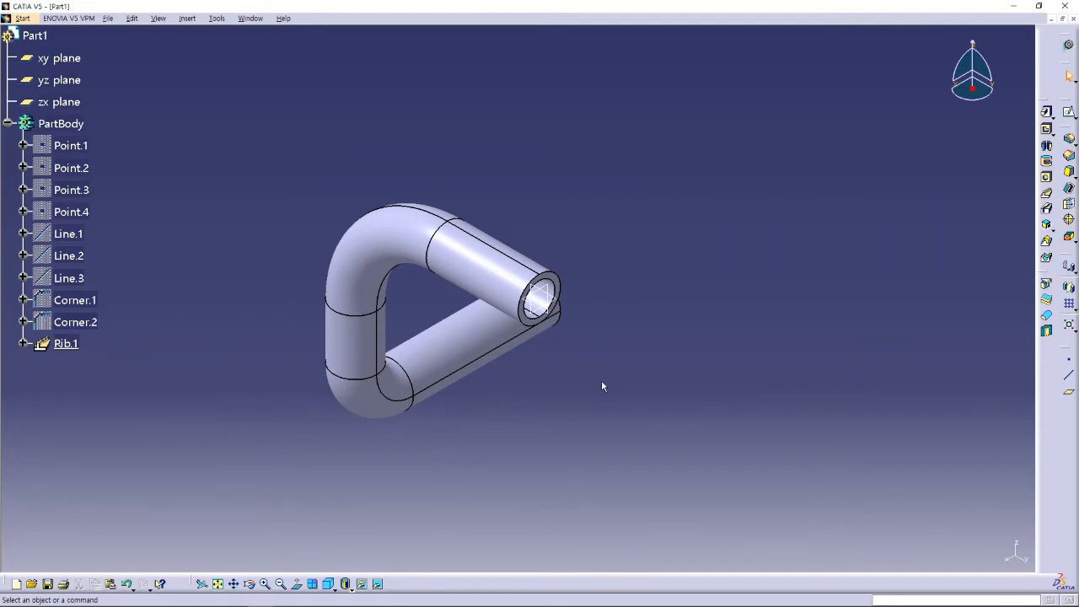
mouse_move(602, 386)
middle_down()
mouse_move(648, 370)
mouse_move(666, 336)
middle_up()
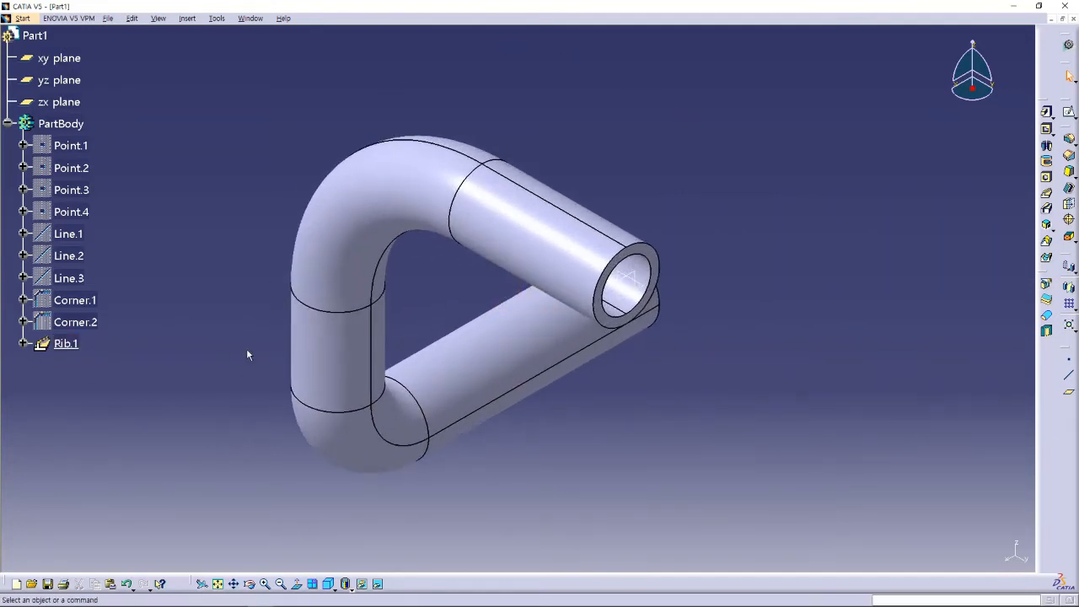
Show the hidden path geometry from Line.1 through Corner.2.
click(71, 145)
click(68, 234)
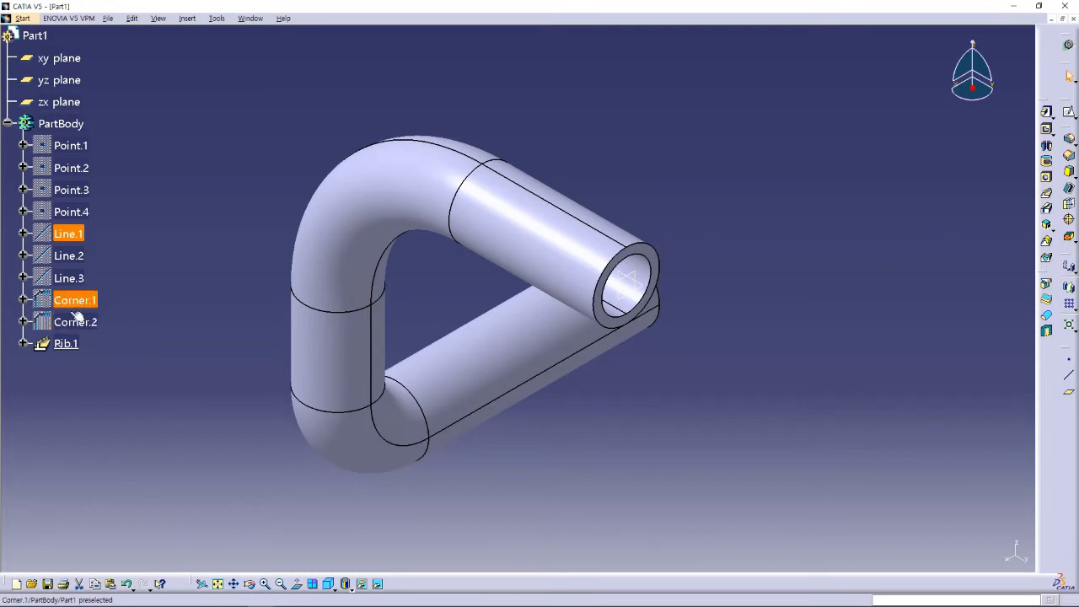
shift+click(88, 325)
right_click(85, 321)
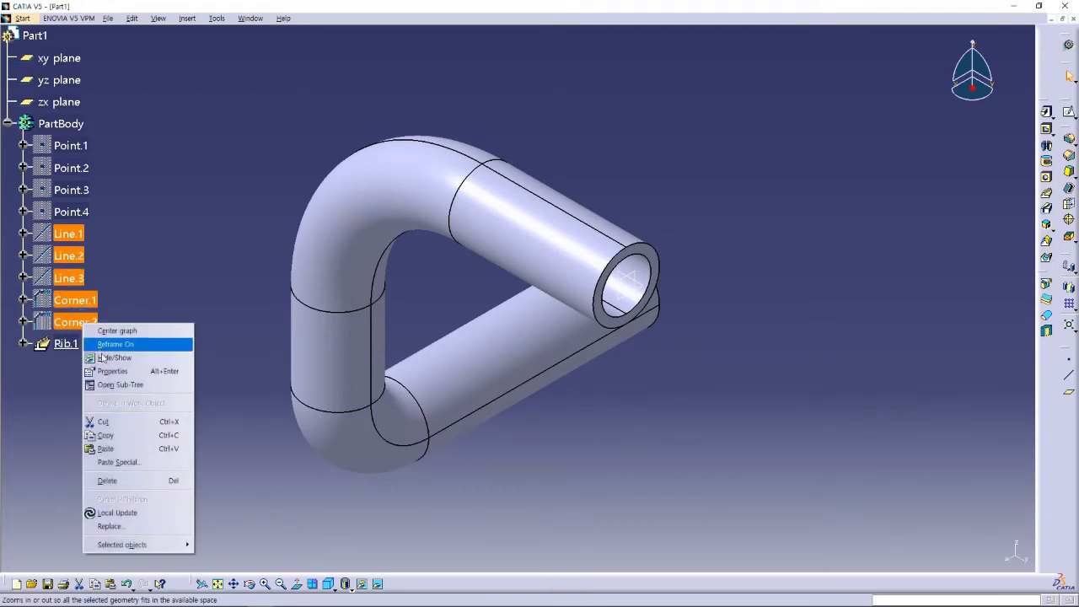
click(112, 359)
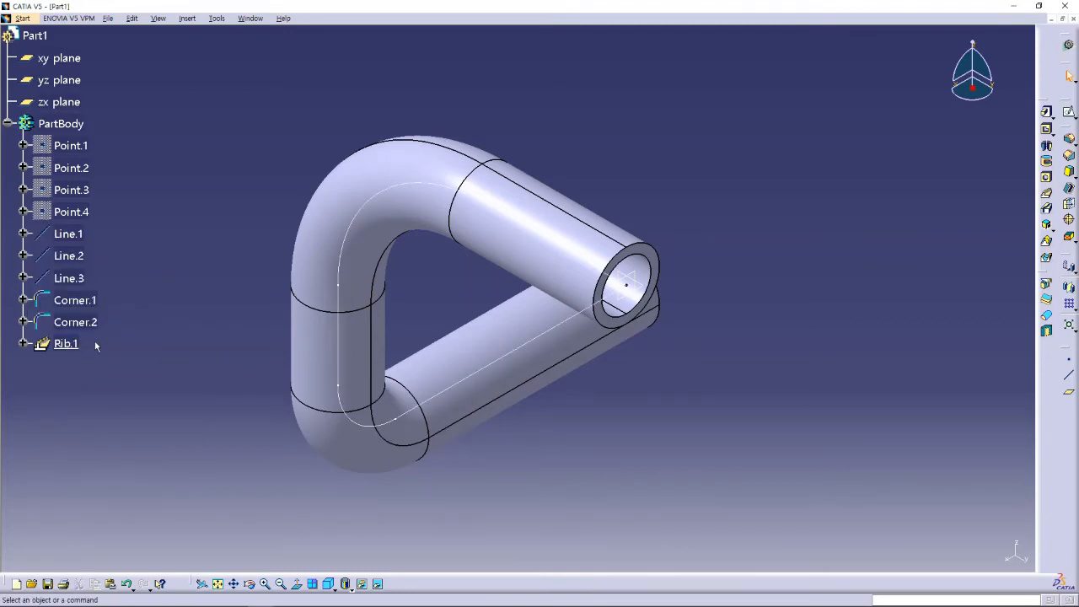
Delete the rib while keeping its circle sketch and the path curves.
click(66, 343)
key(Delete)
click(962, 552)
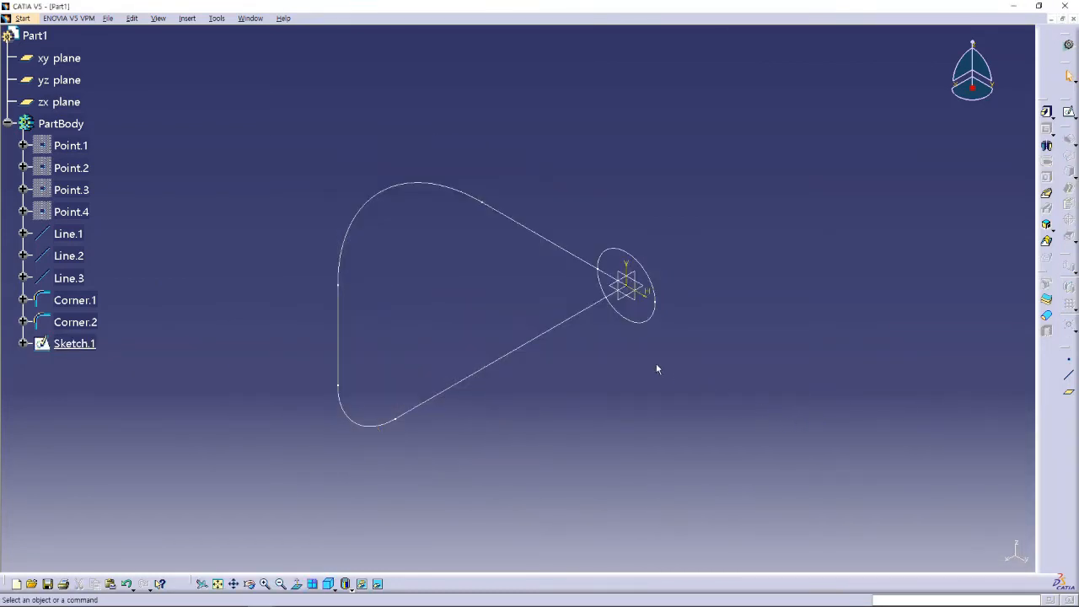
Sketch a rectangle on the xy plane from the origin, about 102 mm wide and 102 mm high.
middle_drag(652, 363, 759, 345)
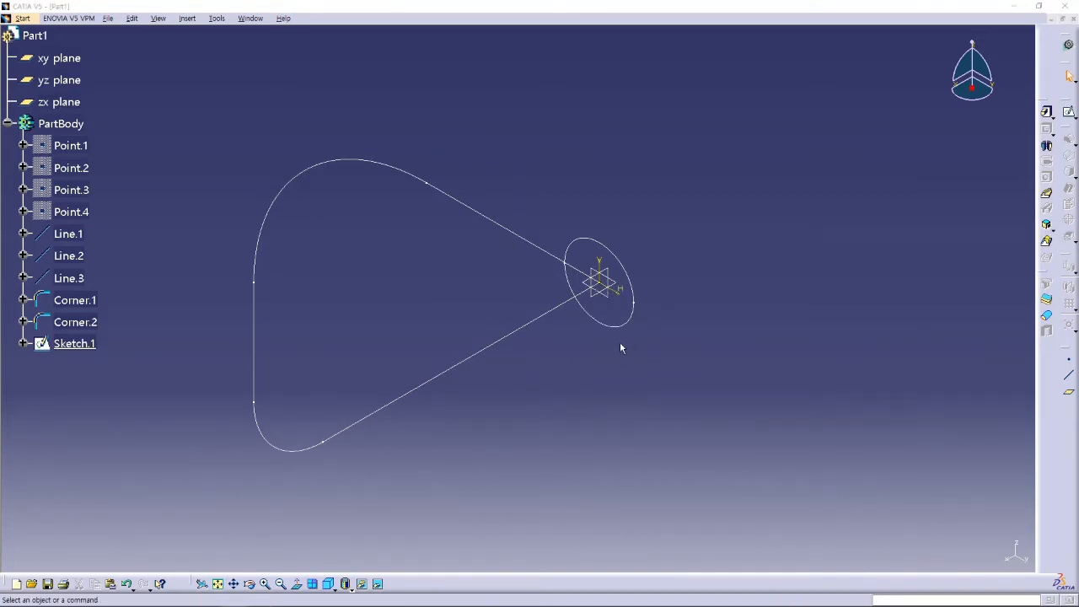
mouse_move(621, 369)
middle_down()
mouse_move(621, 379)
mouse_move(605, 360)
middle_up()
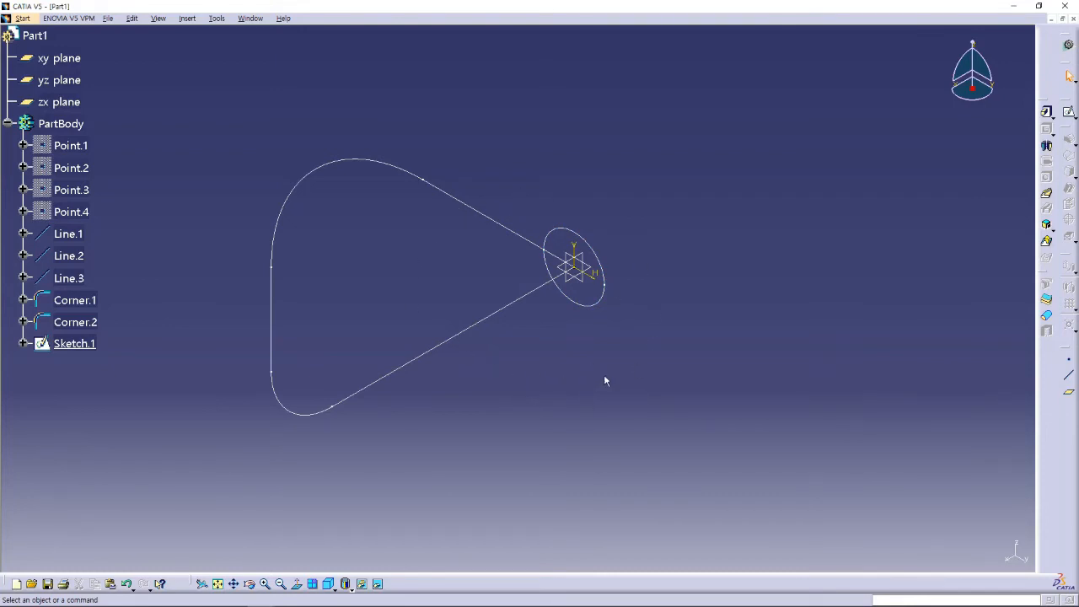
click(1068, 111)
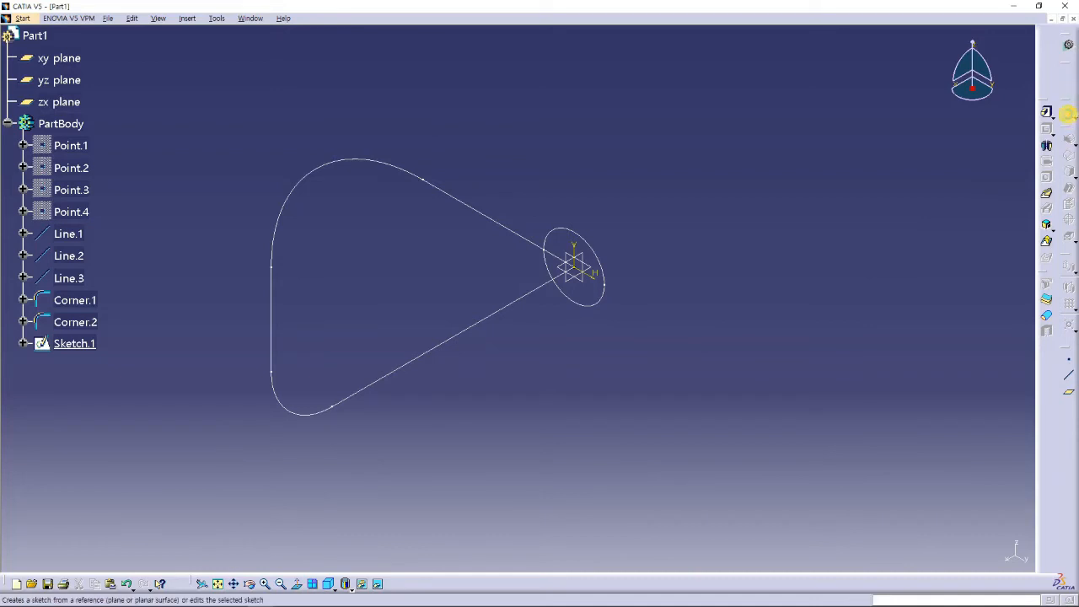
click(597, 272)
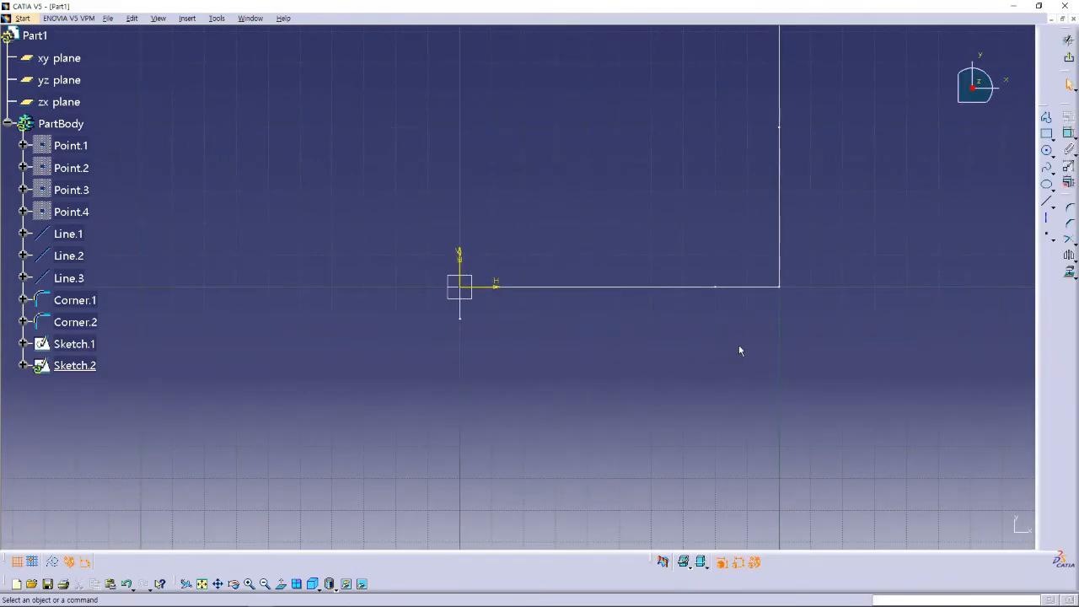
mouse_move(679, 220)
middle_down()
mouse_move(607, 312)
mouse_move(564, 335)
mouse_move(564, 354)
middle_up()
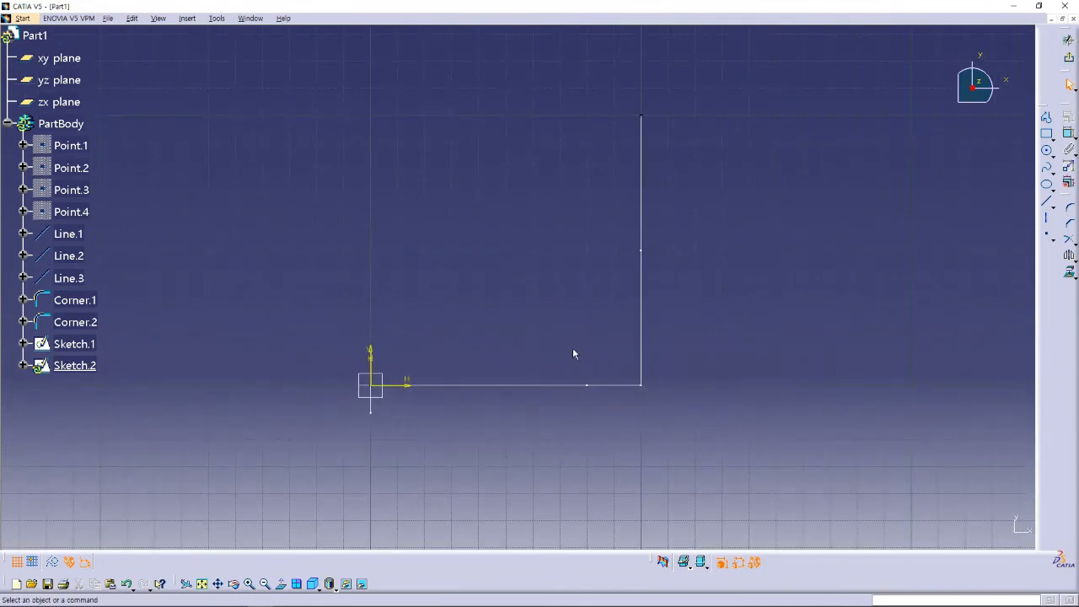
click(1048, 135)
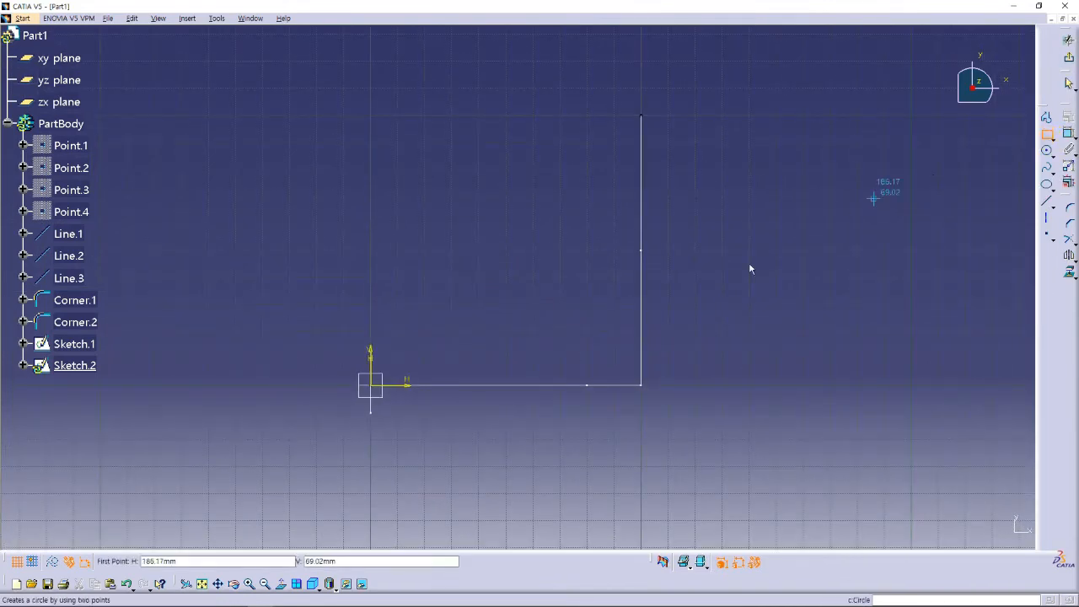
click(372, 385)
click(645, 110)
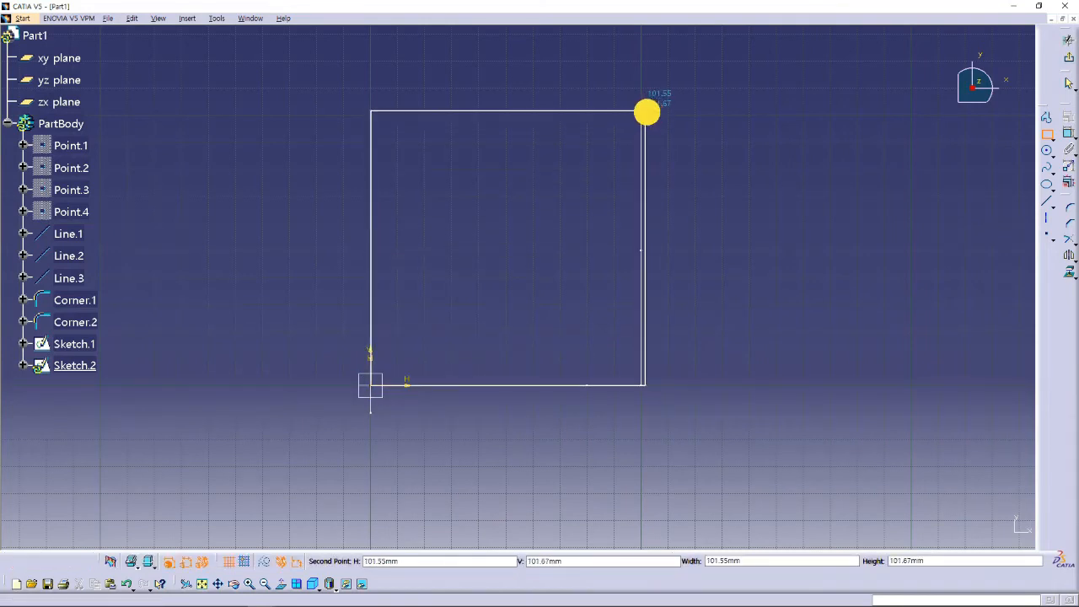
Constrain the rectangle's vertical side to 100 mm.
click(1069, 135)
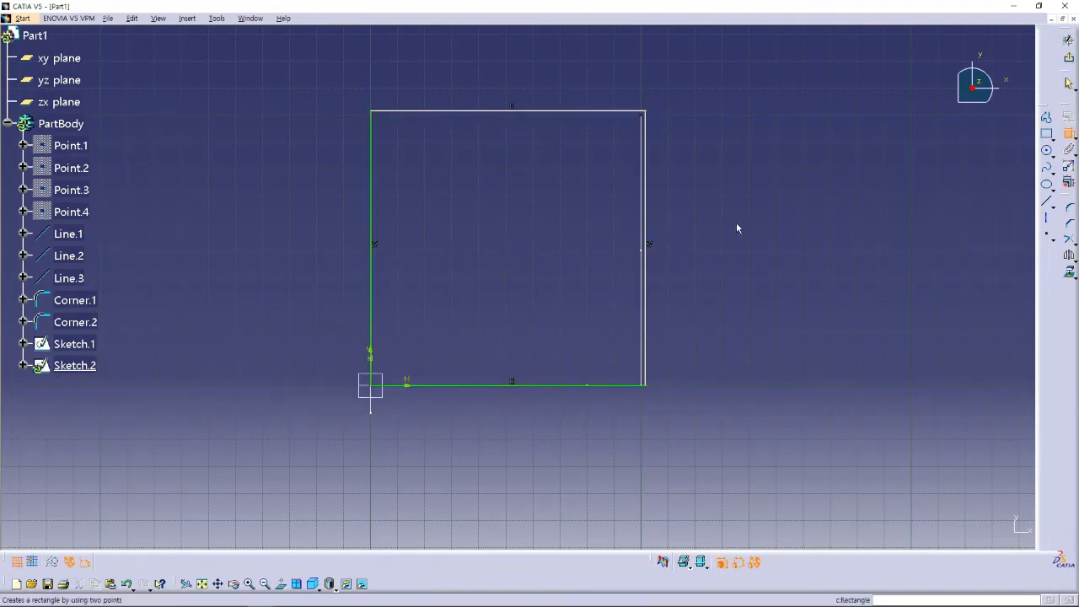
click(646, 226)
double_click(685, 237)
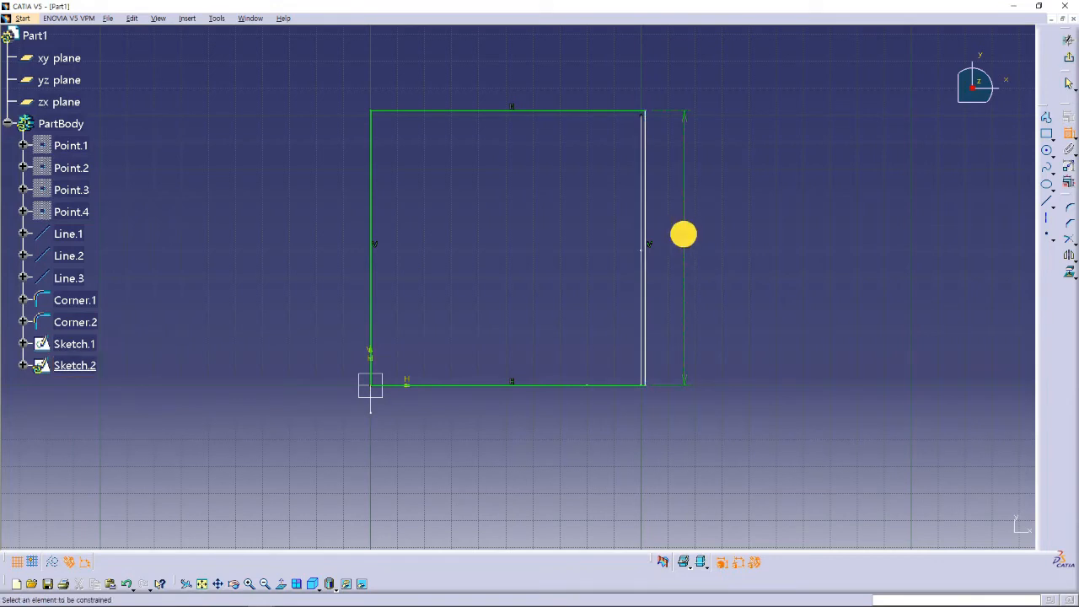
text(100)
key(Return)
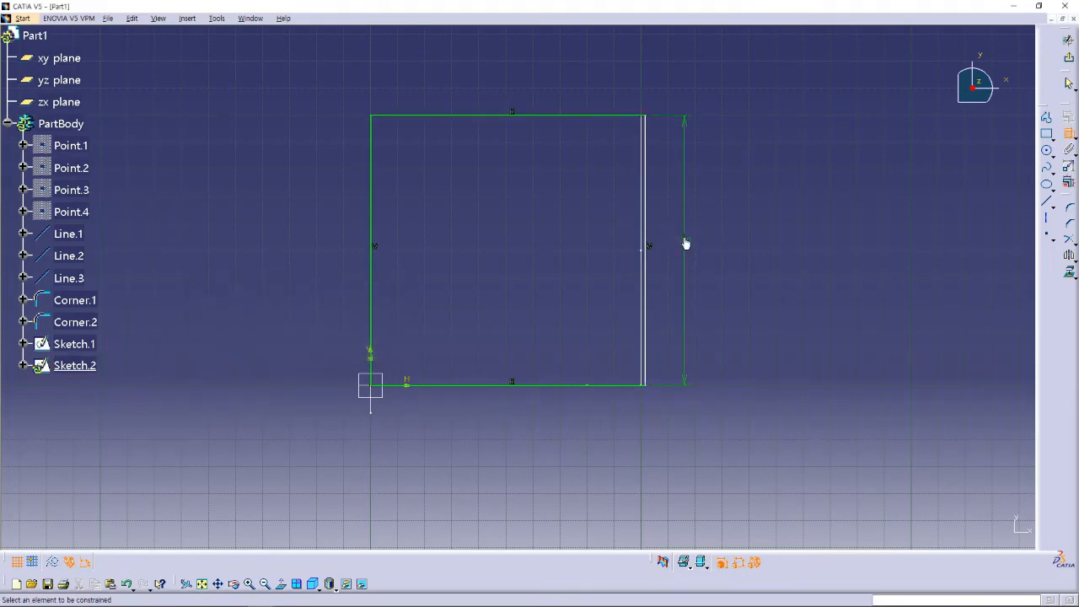
Constrain the rectangle's horizontal side to 120 mm and exit the sketch.
click(554, 385)
click(548, 418)
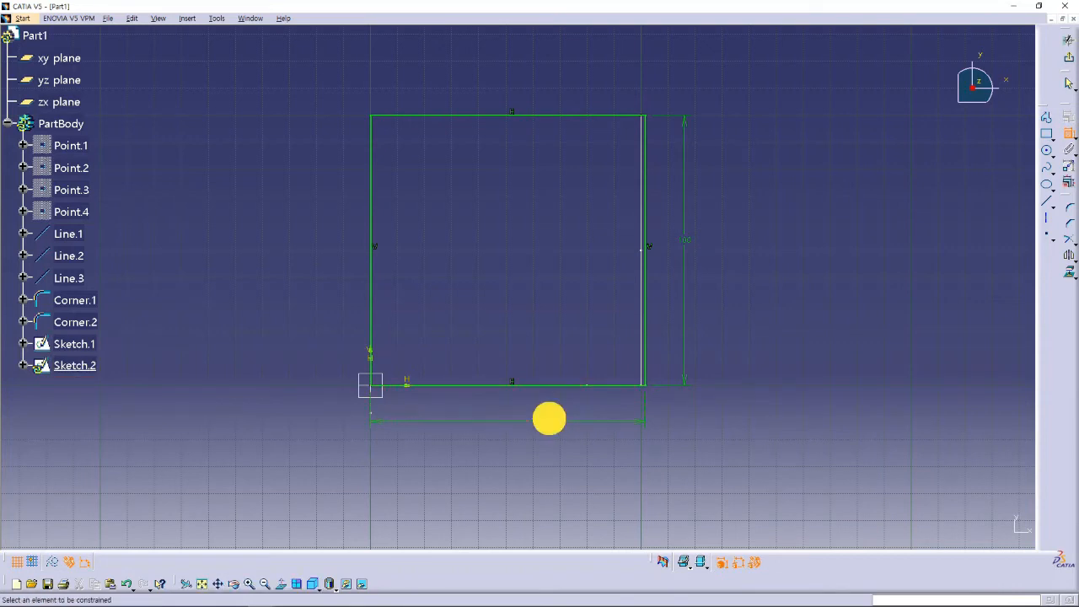
double_click(549, 418)
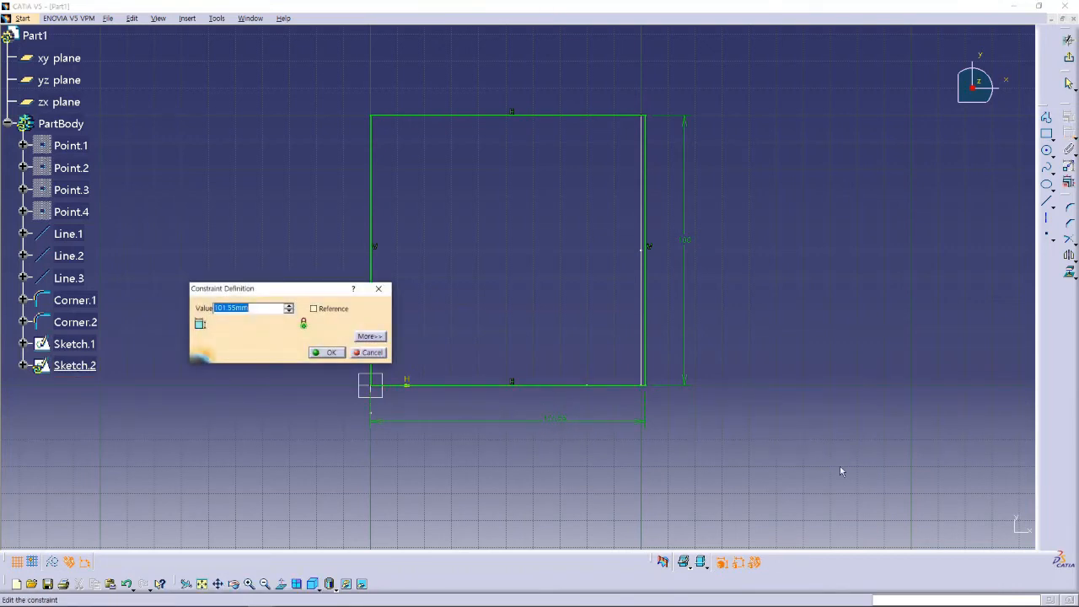
text(120)
key(Return)
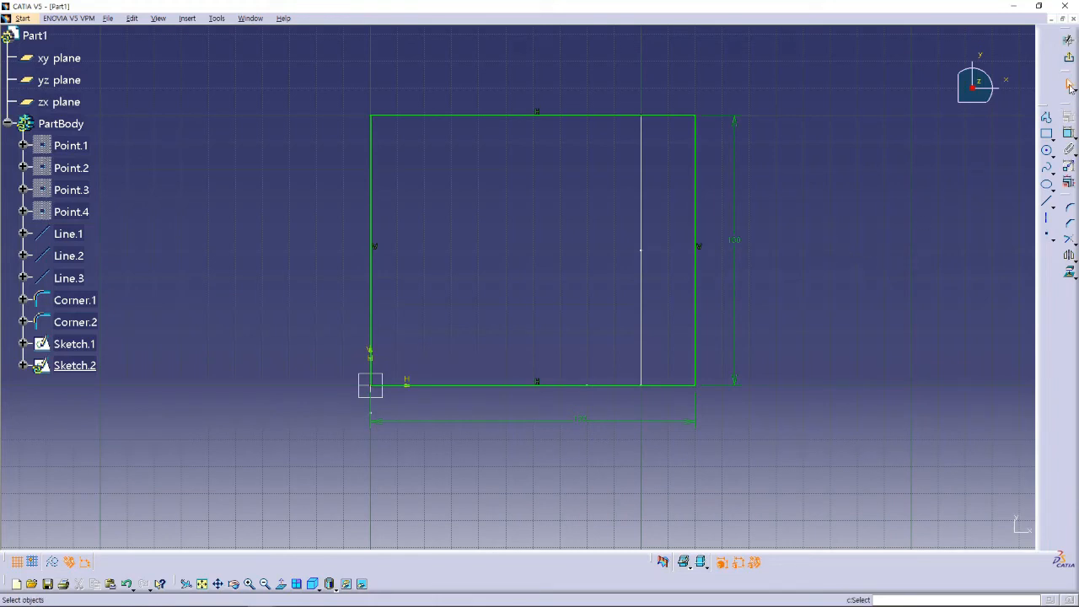
click(1068, 56)
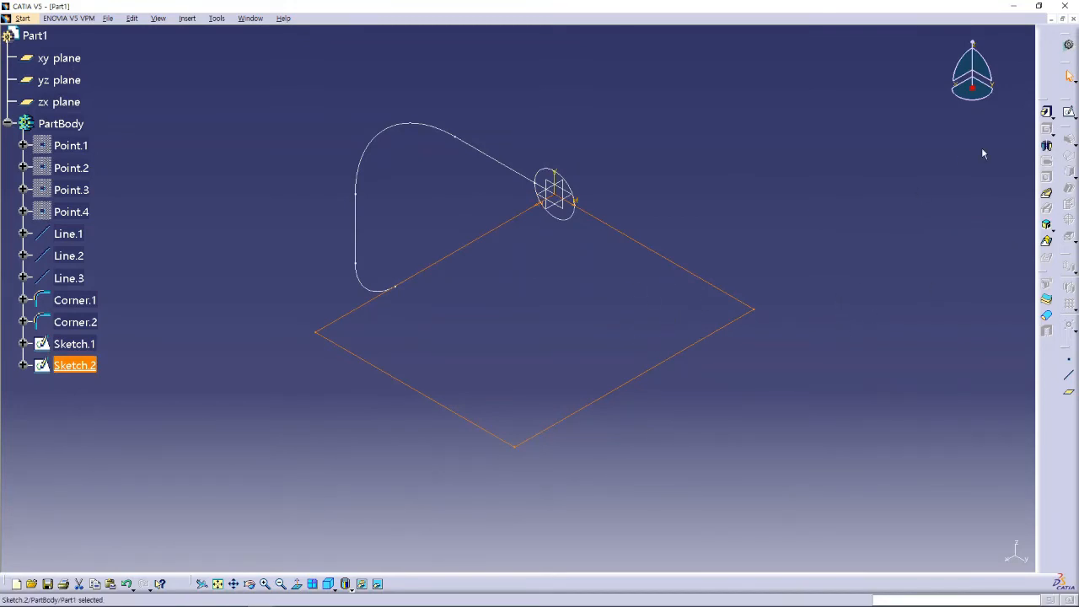
Pad the rectangle sketch upward into a solid block and examine how the path runs along its faces.
click(1046, 111)
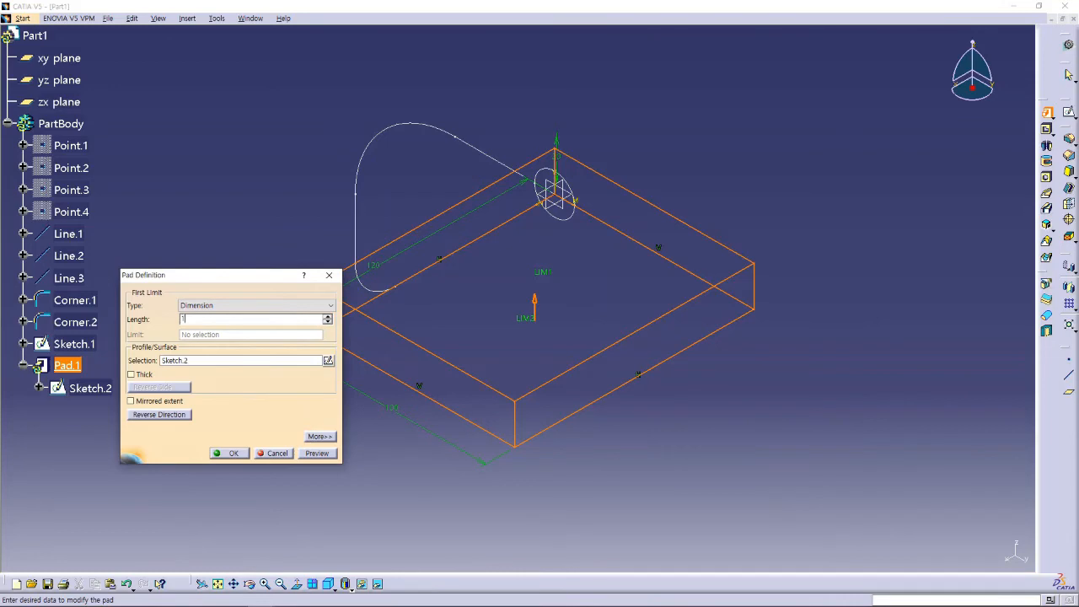
key(Return)
middle_drag(417, 240, 737, 262)
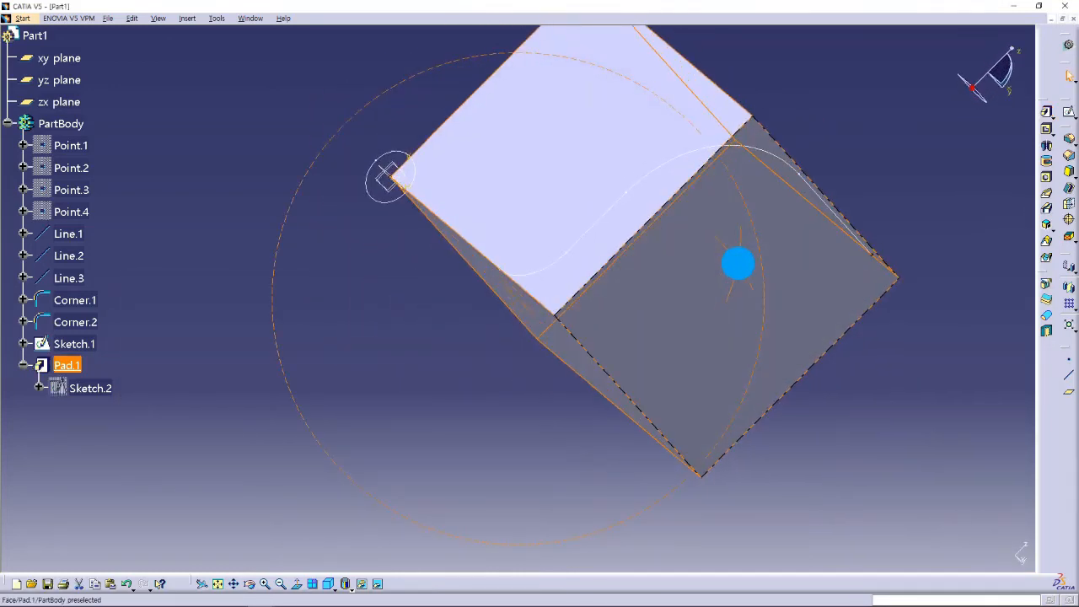
mouse_move(874, 285)
middle_down()
mouse_move(607, 312)
mouse_move(495, 305)
middle_up()
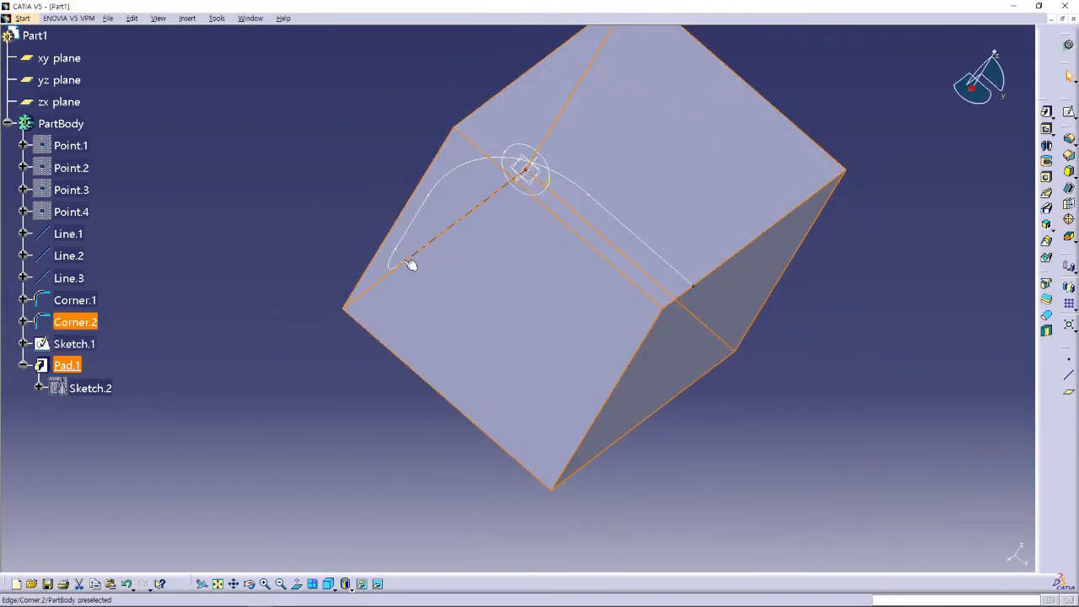
click(329, 582)
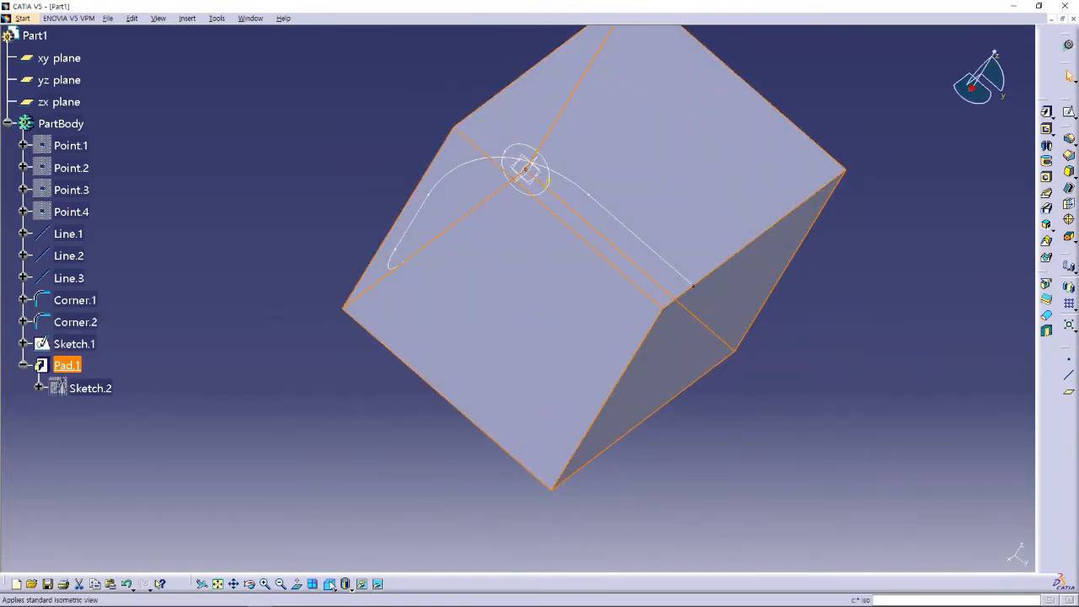
middle_drag(677, 338, 656, 388)
middle_drag(398, 374, 697, 296)
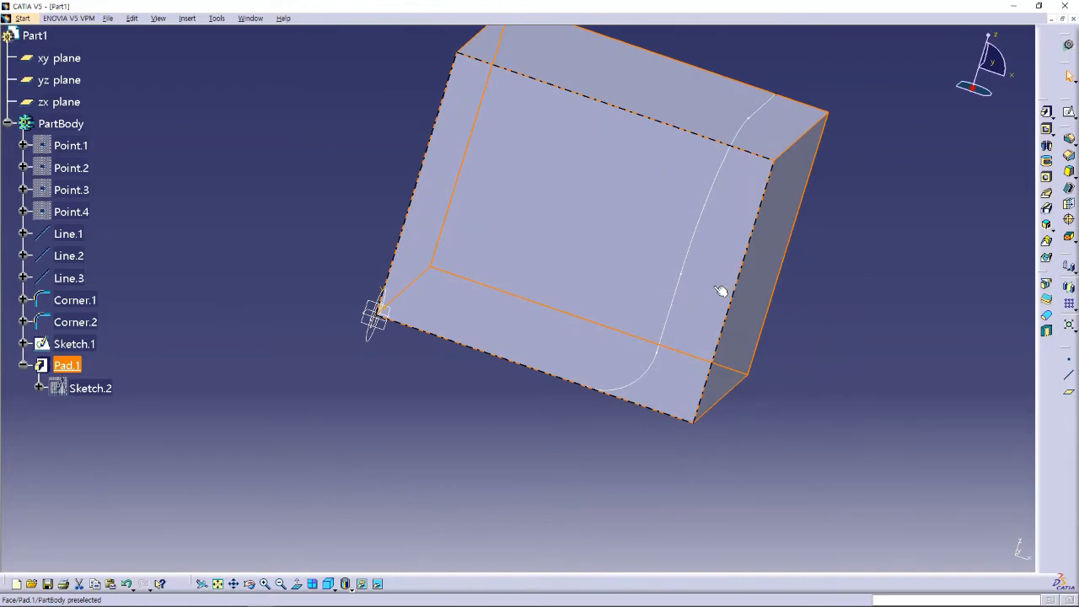
middle_drag(776, 297, 711, 90)
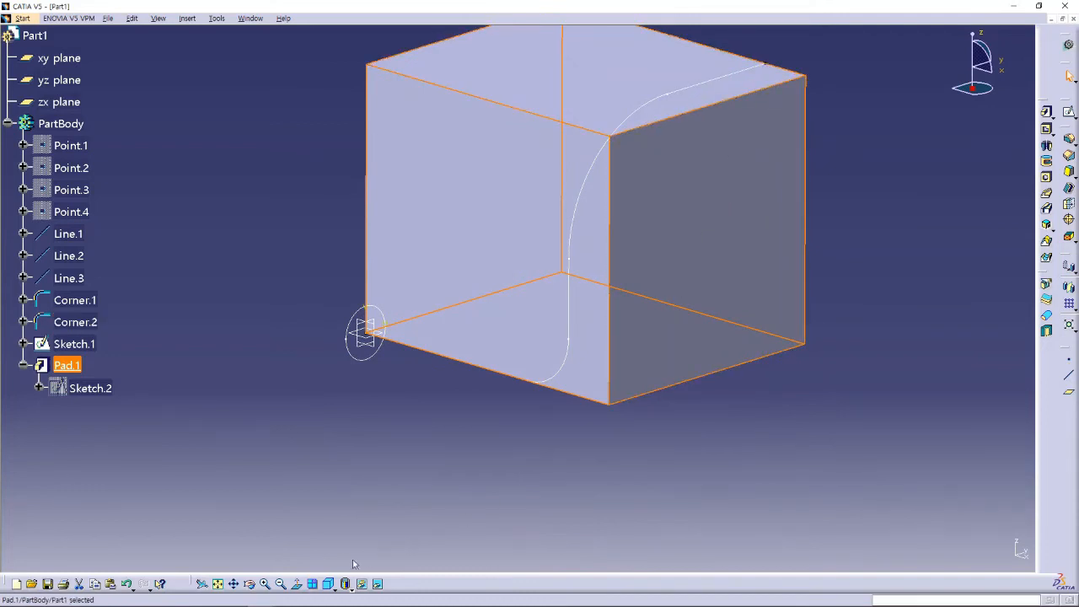
mouse_move(691, 396)
middle_down()
mouse_move(813, 352)
mouse_move(756, 388)
mouse_move(808, 400)
middle_up()
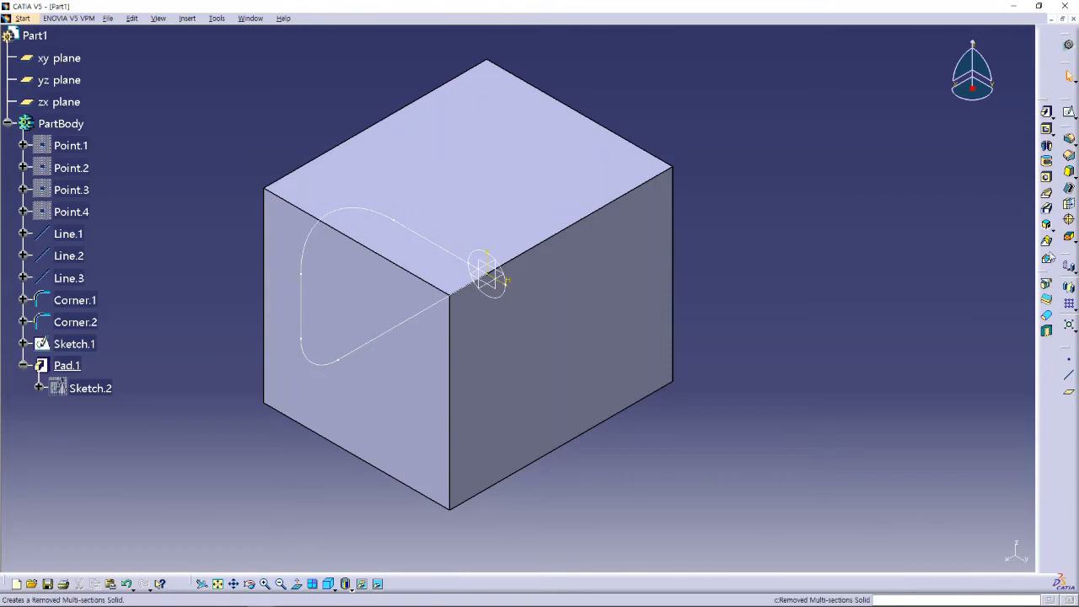
Define a Slot in the block with the circle Sketch.1 as profile and Corner.2 as center curve, and preview it.
click(1047, 209)
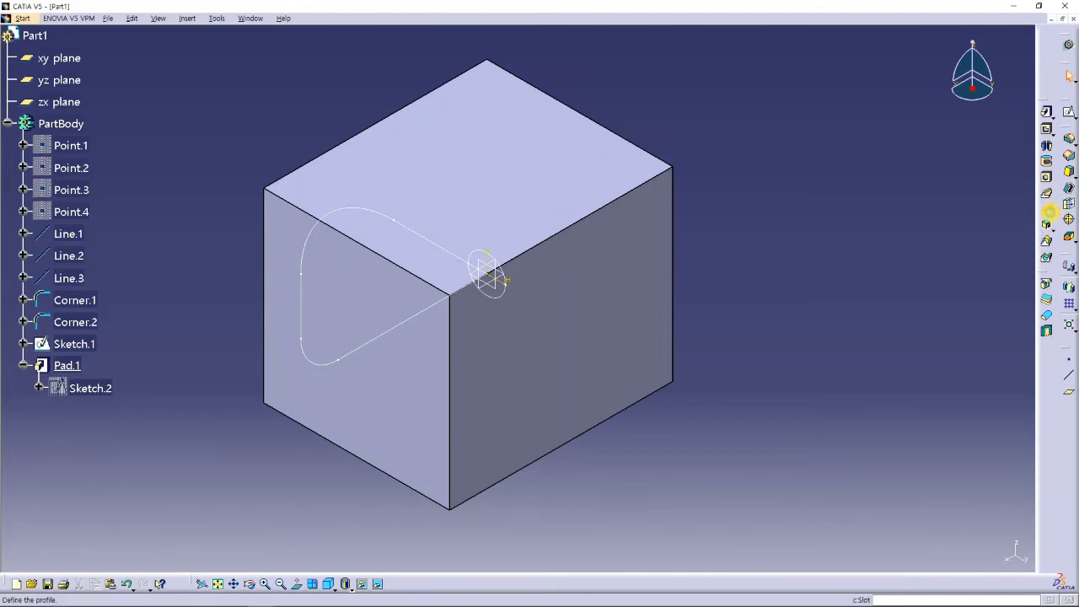
drag(713, 218, 811, 236)
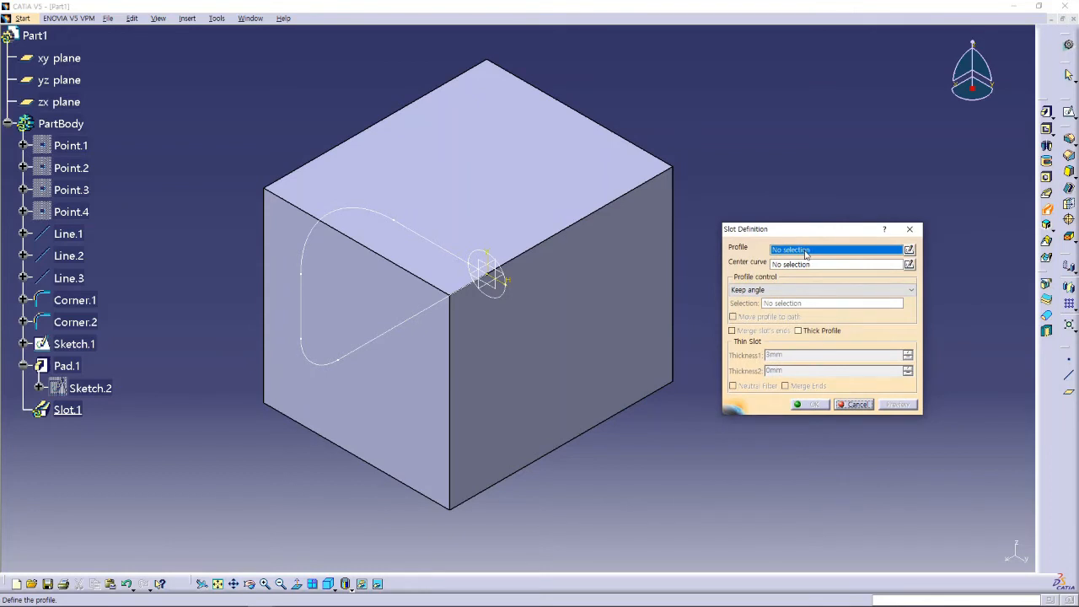
click(506, 301)
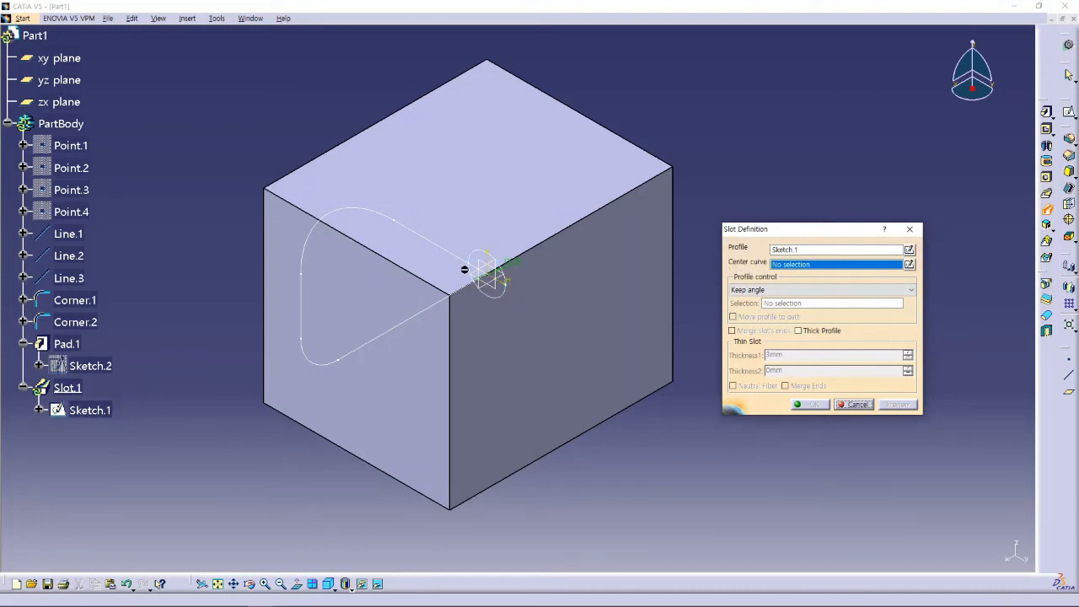
click(452, 254)
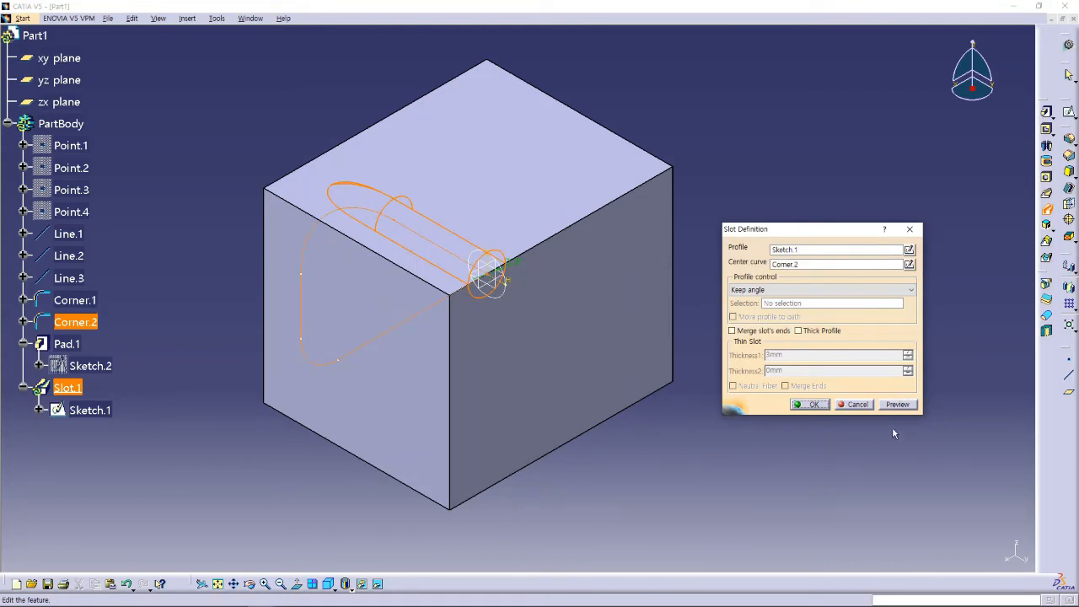
click(899, 405)
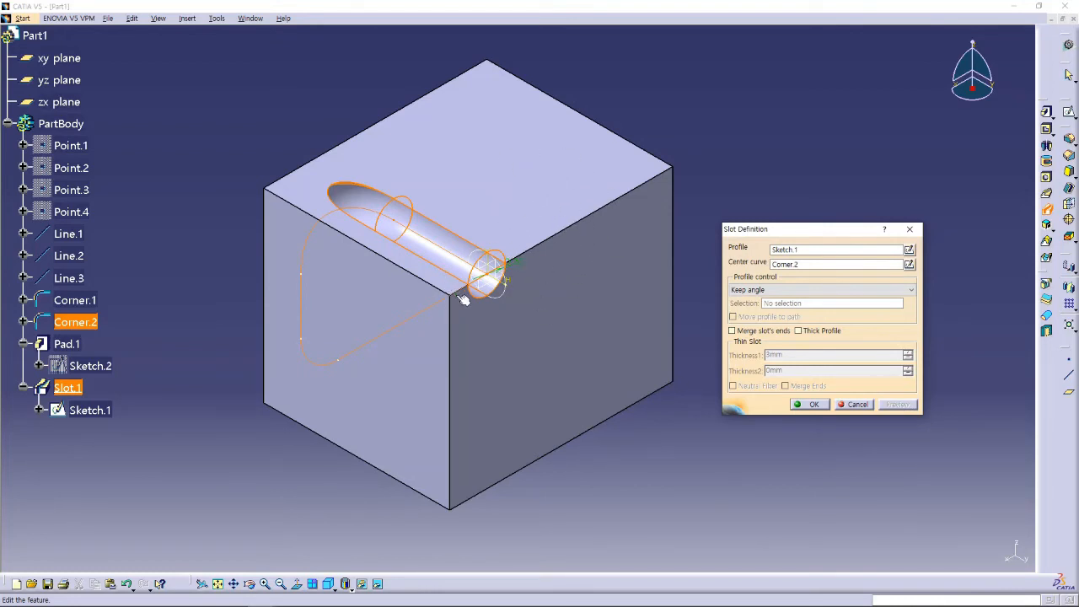
Confirm the Slot through the block and examine the groove it cuts along the block's faces.
mouse_move(354, 323)
middle_down()
mouse_move(403, 346)
mouse_move(506, 323)
mouse_move(605, 271)
middle_up()
mouse_move(470, 205)
middle_down()
mouse_move(366, 190)
mouse_move(359, 210)
mouse_move(395, 240)
middle_up()
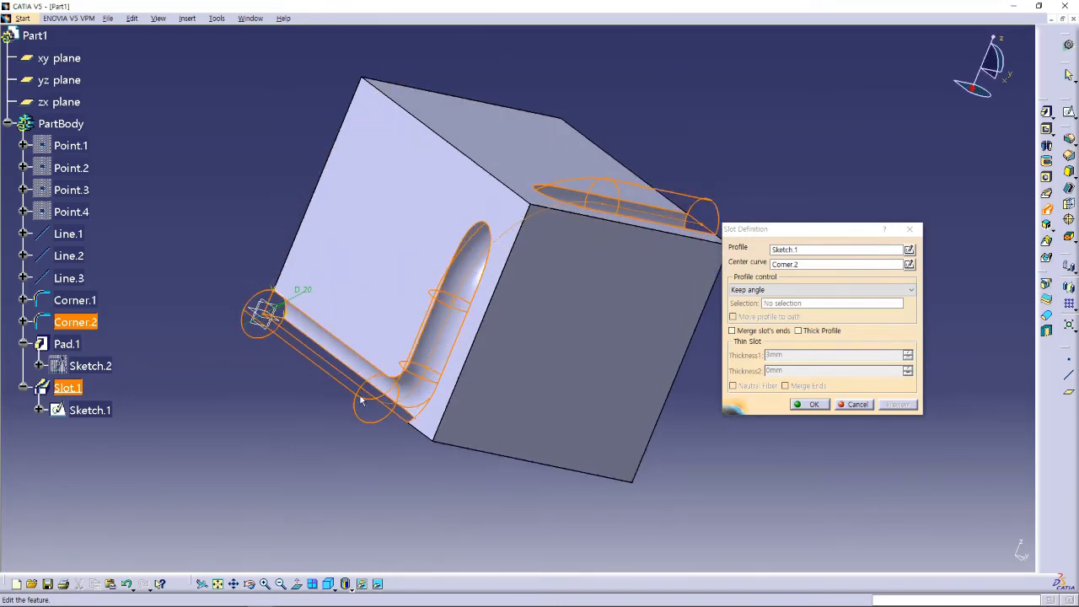
click(809, 405)
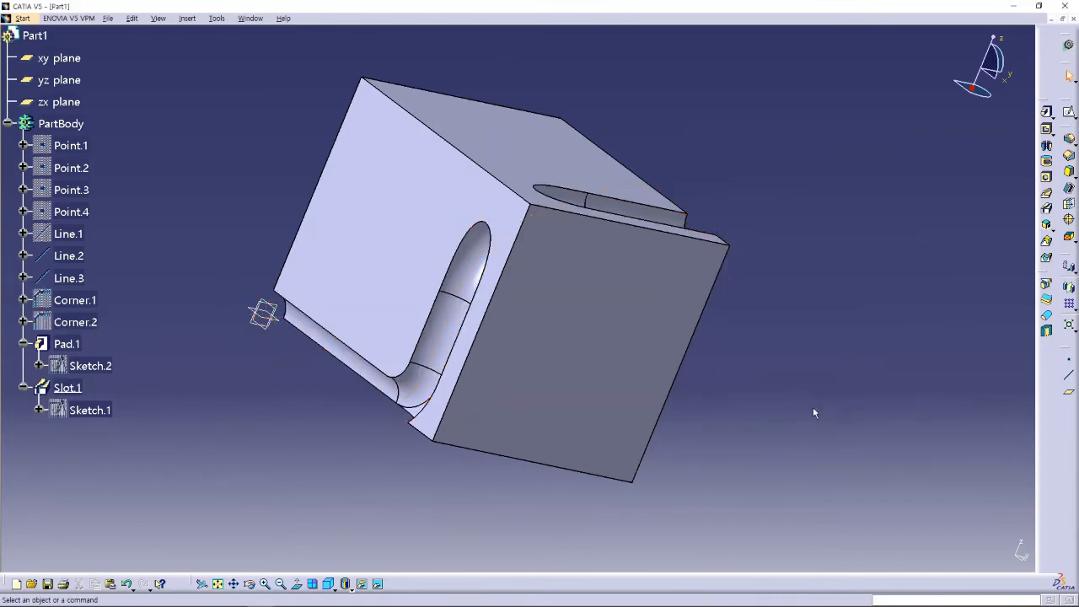
mouse_move(764, 357)
middle_down()
mouse_move(547, 409)
mouse_move(447, 460)
middle_up()
mouse_move(444, 232)
middle_down()
mouse_move(694, 349)
mouse_move(817, 311)
mouse_move(828, 289)
mouse_move(763, 221)
mouse_move(830, 359)
middle_up()
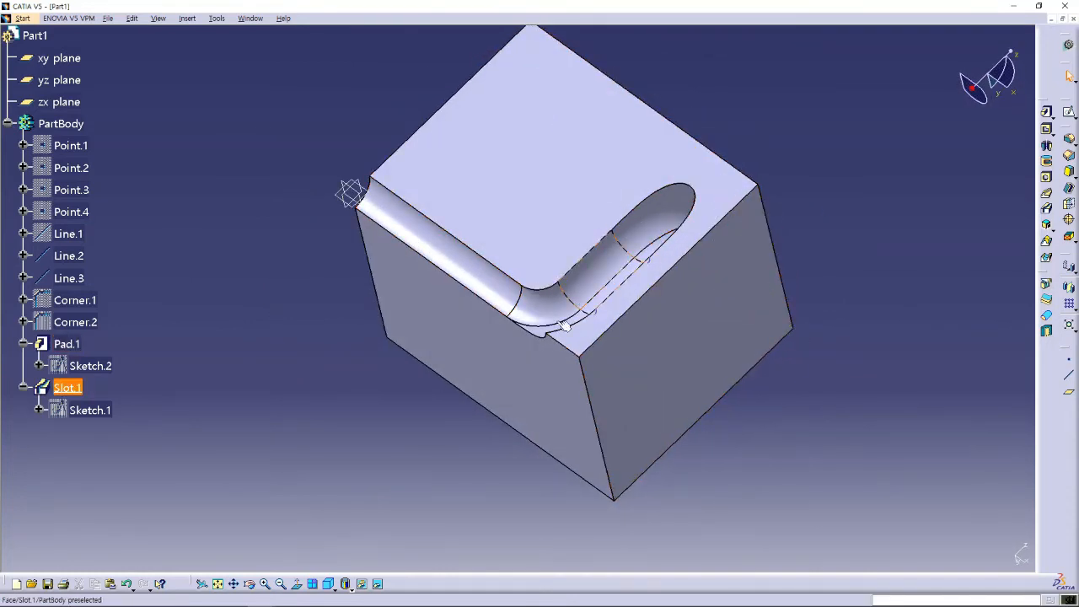
click(328, 583)
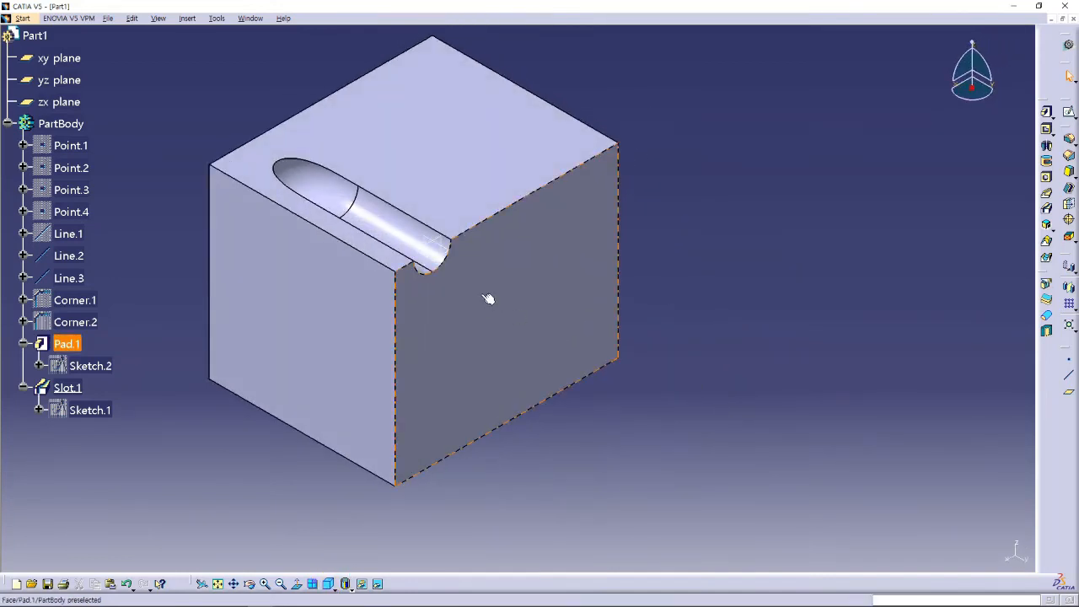
Turn on Thick Profile for Slot.1 with Thickness1 3 mm and Thickness2 0 mm, and inspect the thin groove.
double_click(69, 388)
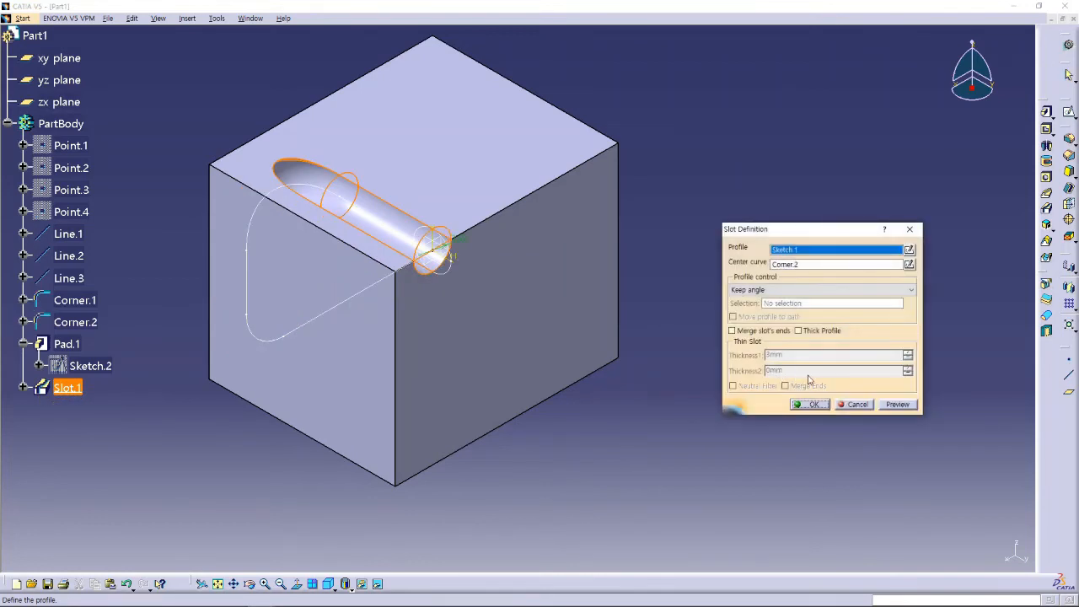
click(798, 330)
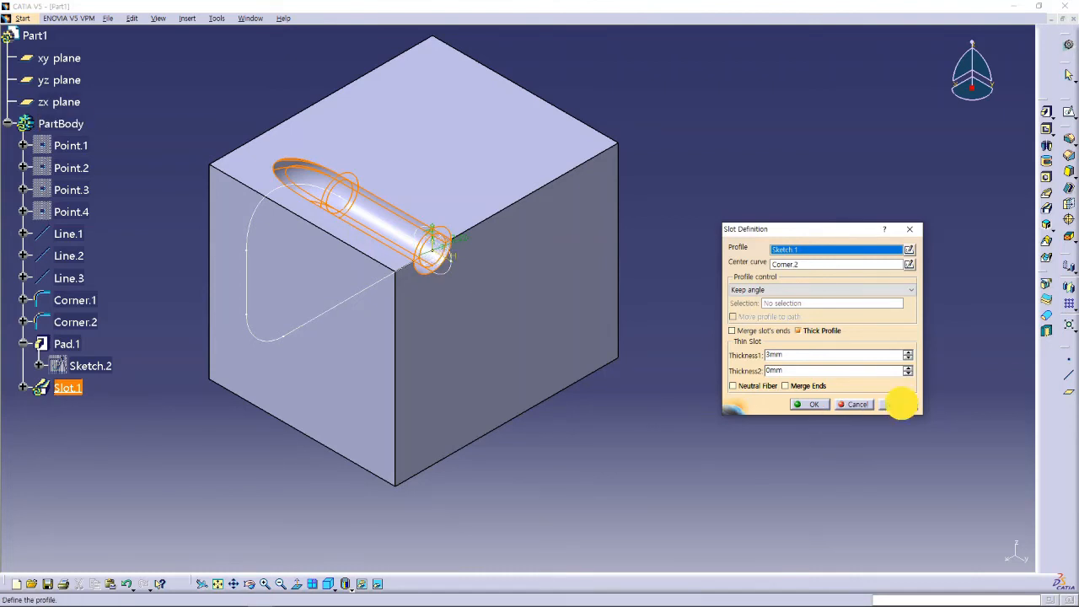
click(899, 404)
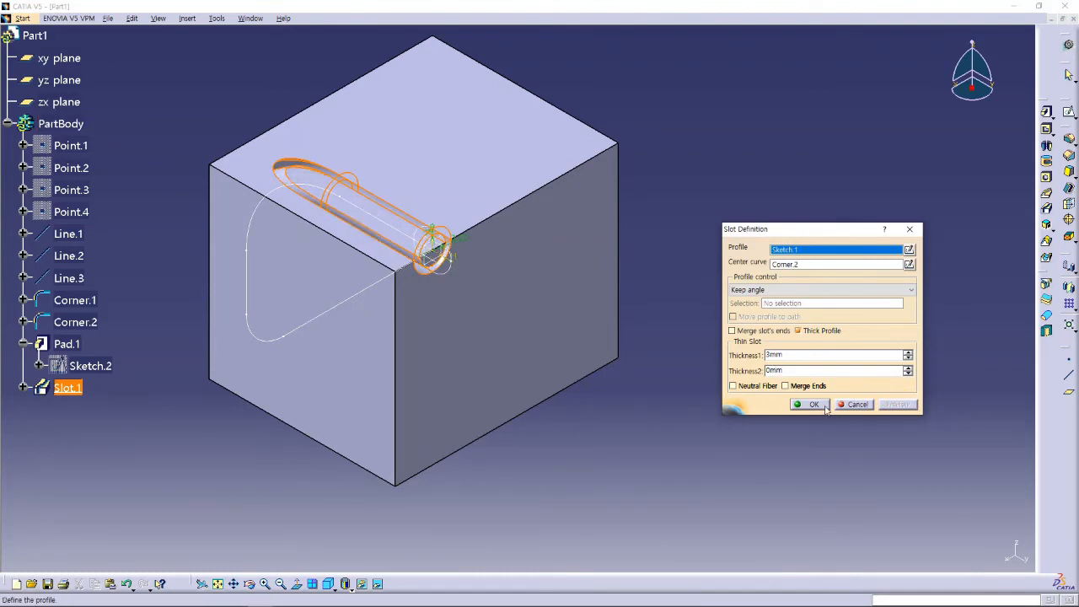
middle_drag(406, 304, 440, 294)
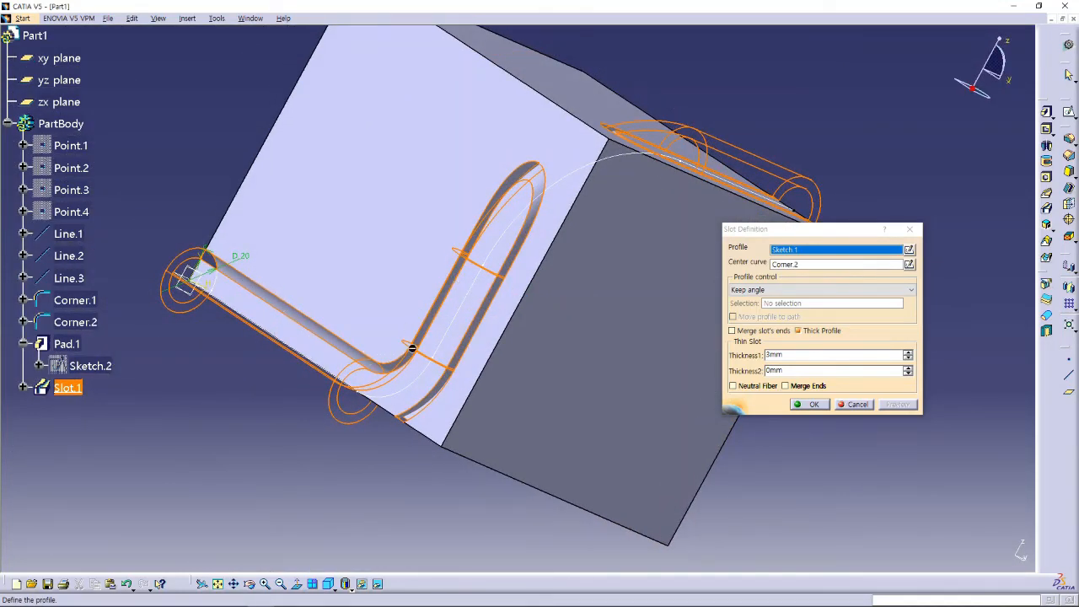
click(811, 406)
click(852, 371)
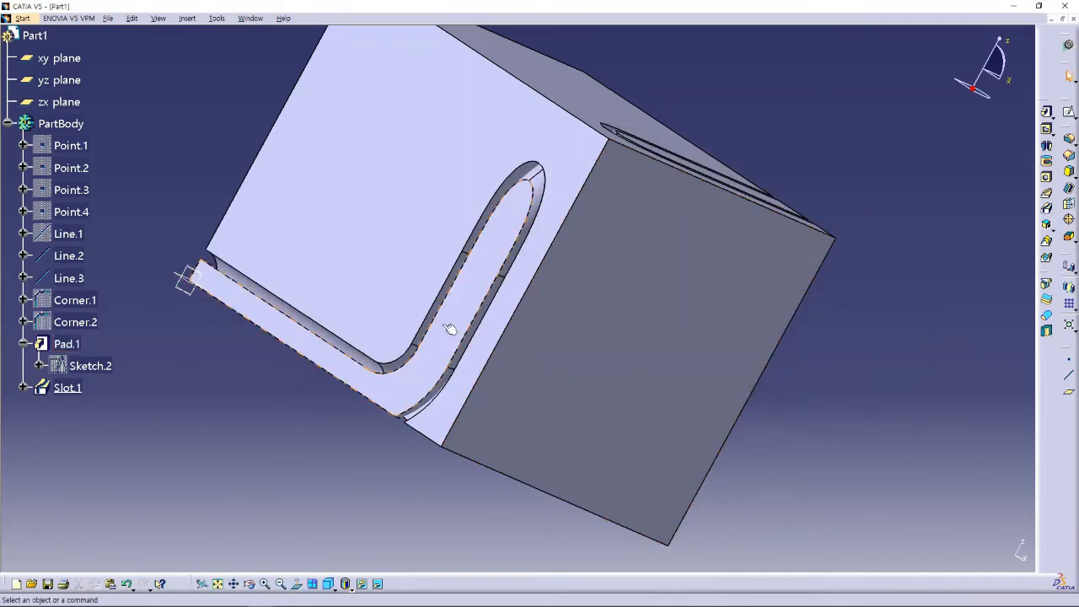
middle_drag(714, 318, 729, 350)
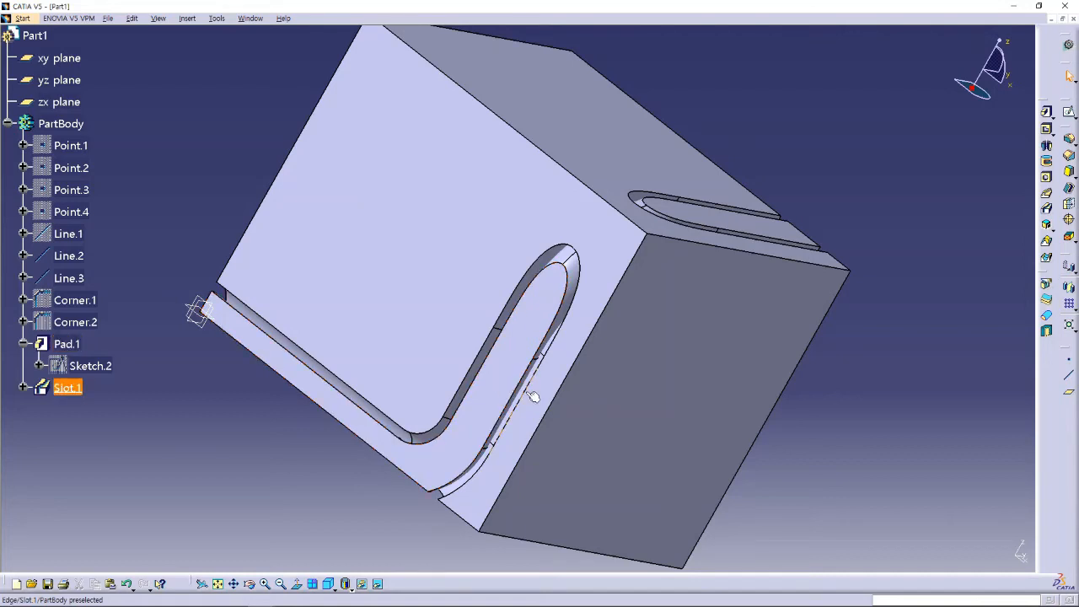
right_click(1048, 453)
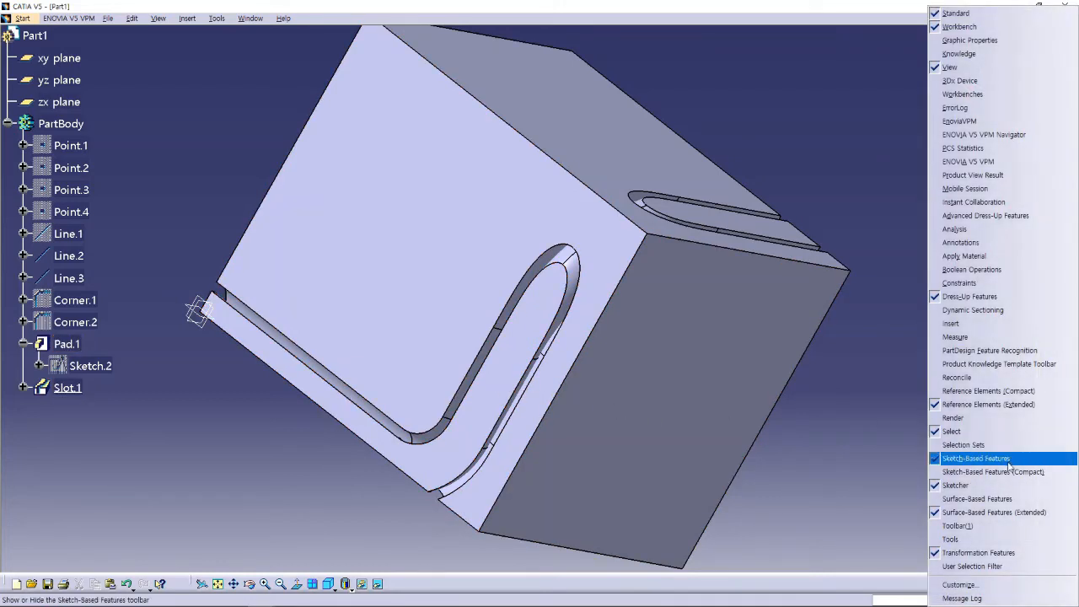
click(863, 499)
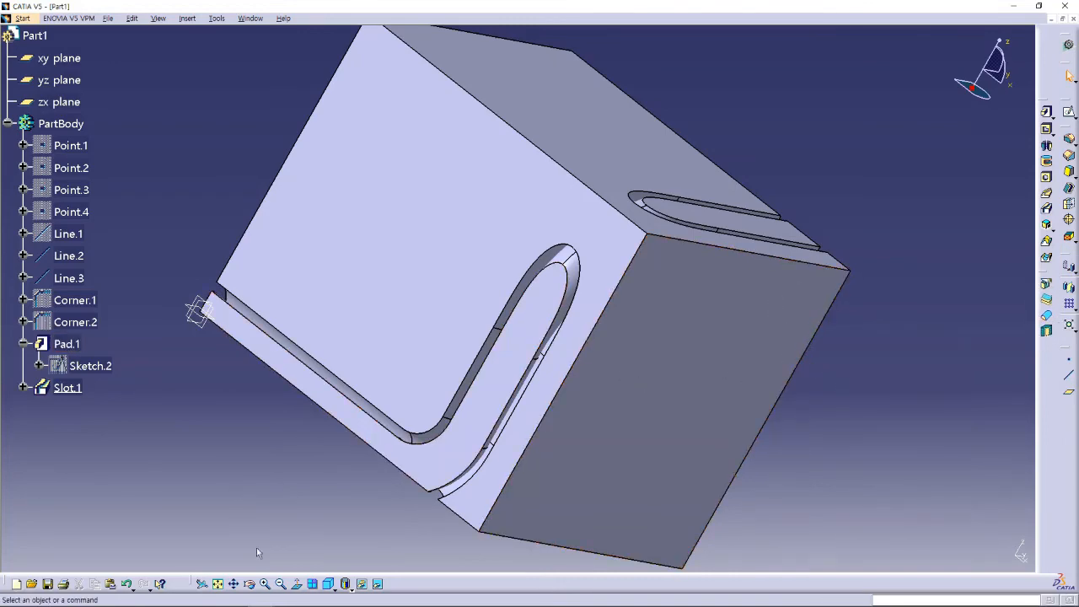
Turn on Neutral Fiber for the 3 mm thin slot, preview the wall around the circle profile, and accept the change.
click(329, 583)
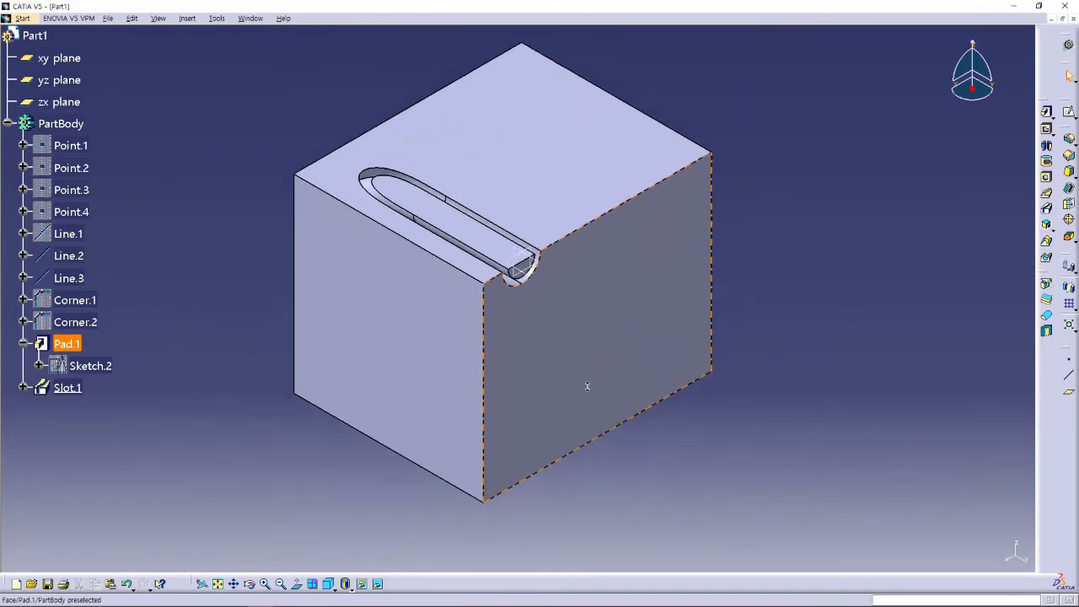
double_click(68, 388)
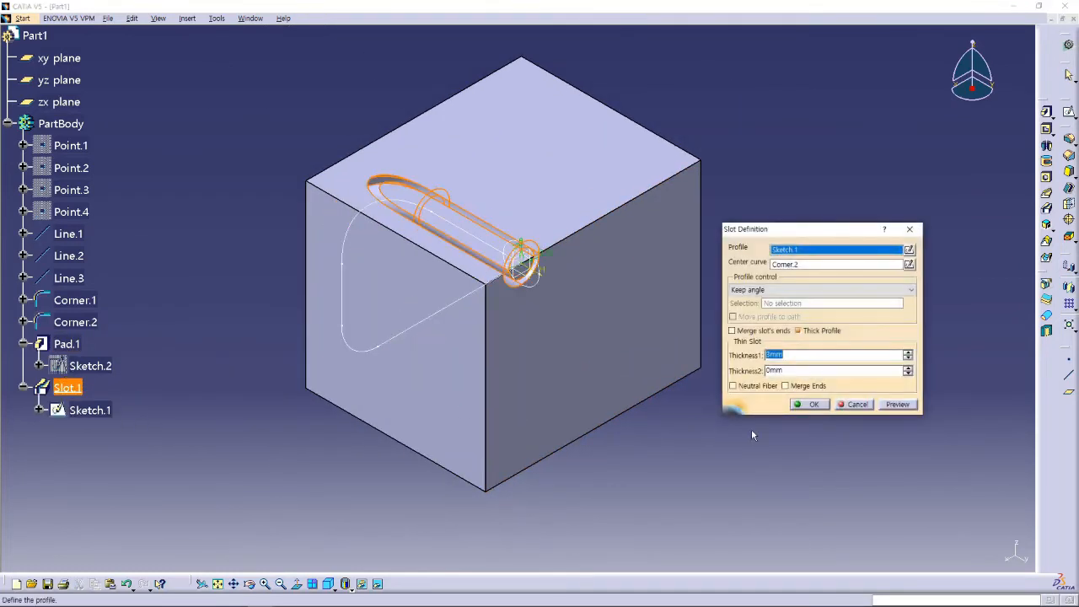
click(733, 386)
click(897, 404)
middle_drag(537, 295, 548, 202)
middle_drag(619, 252, 514, 275)
middle_drag(225, 344, 691, 257)
middle_drag(578, 234, 564, 289)
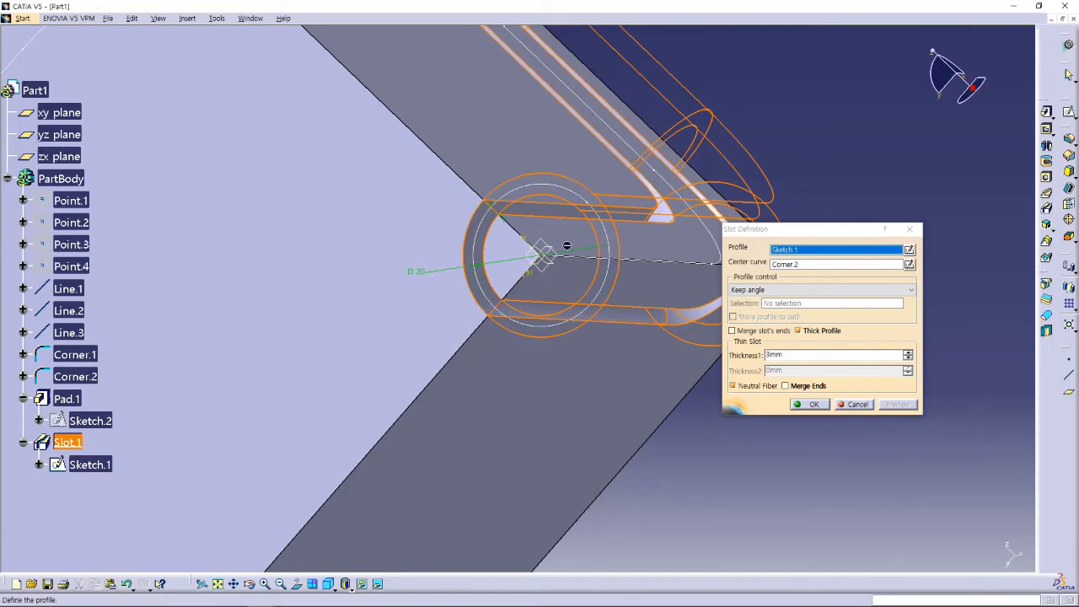
click(814, 405)
click(821, 425)
click(329, 587)
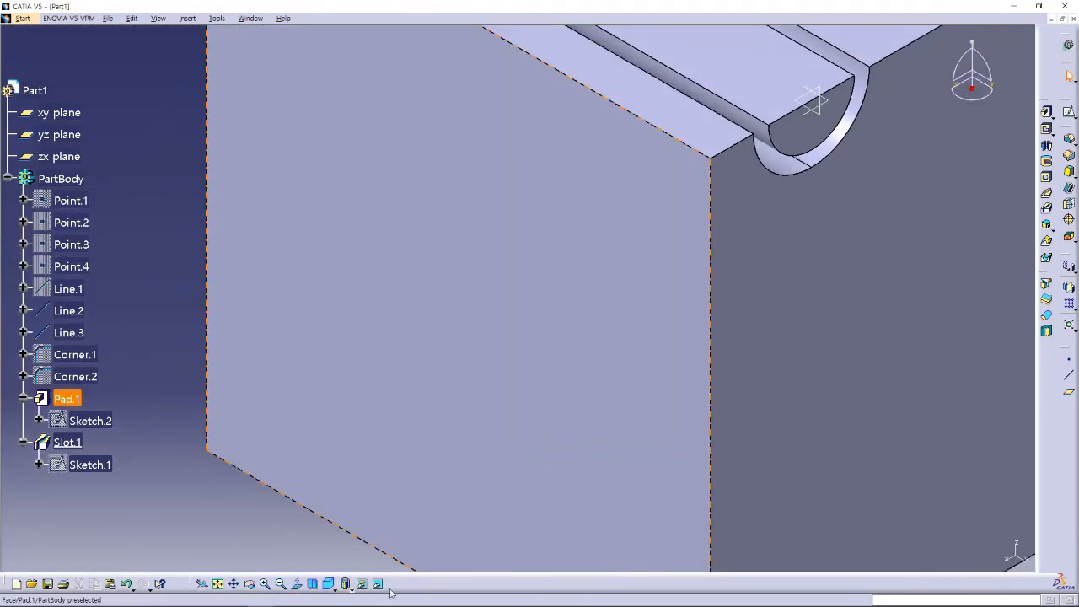
click(217, 584)
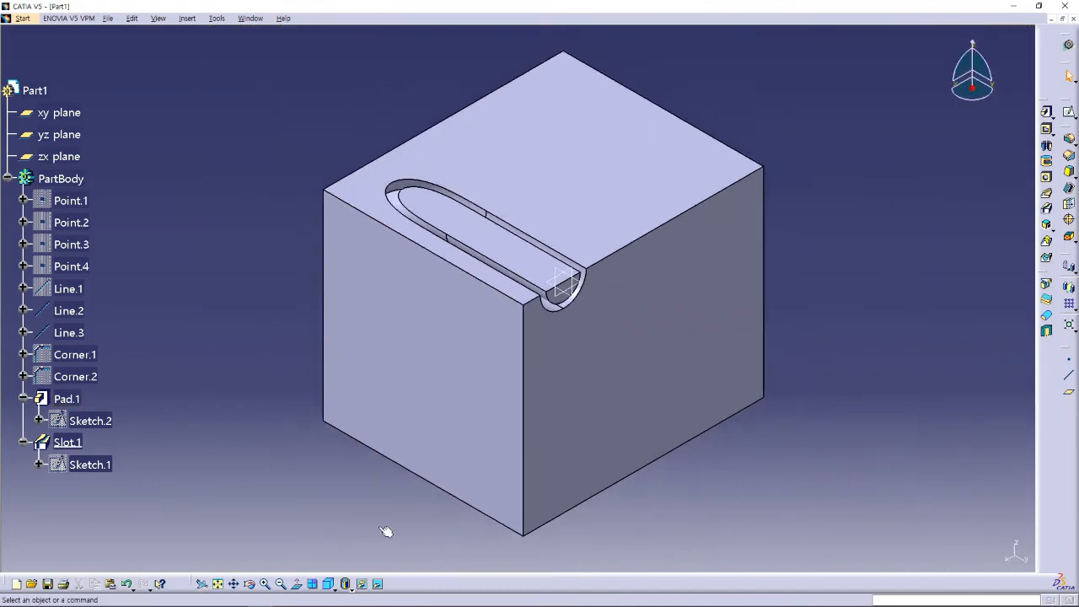
middle_drag(778, 467, 782, 466)
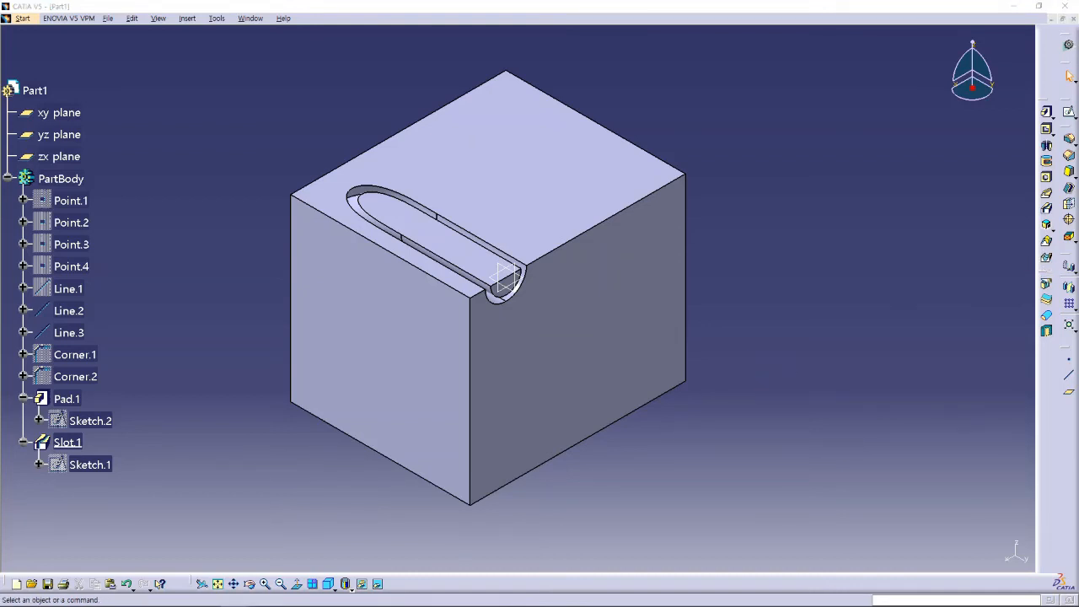
Close the current part and create a new empty part.
click(803, 366)
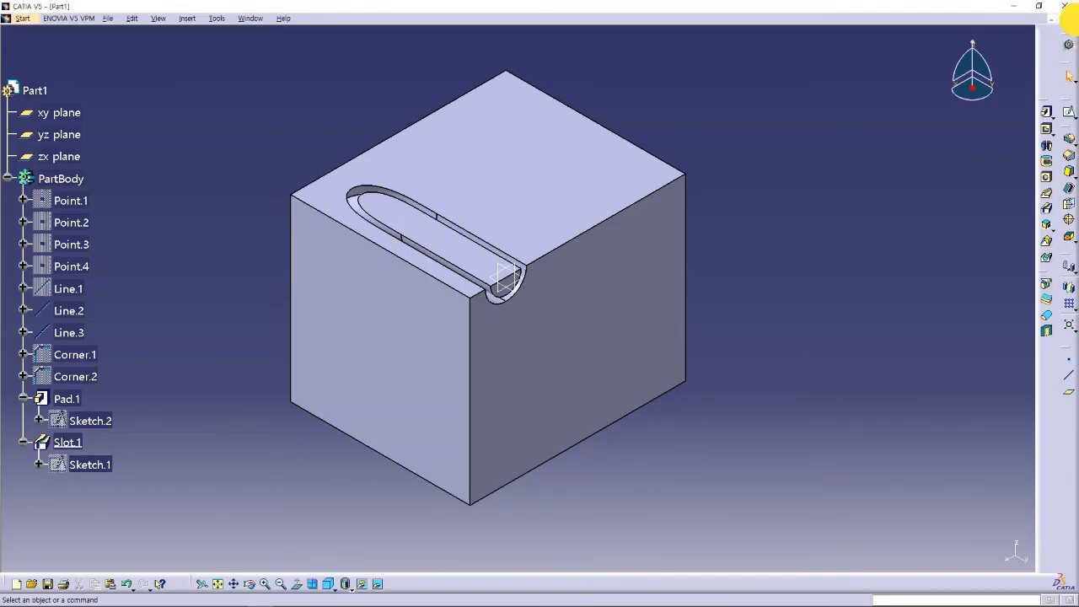
click(1073, 19)
click(573, 330)
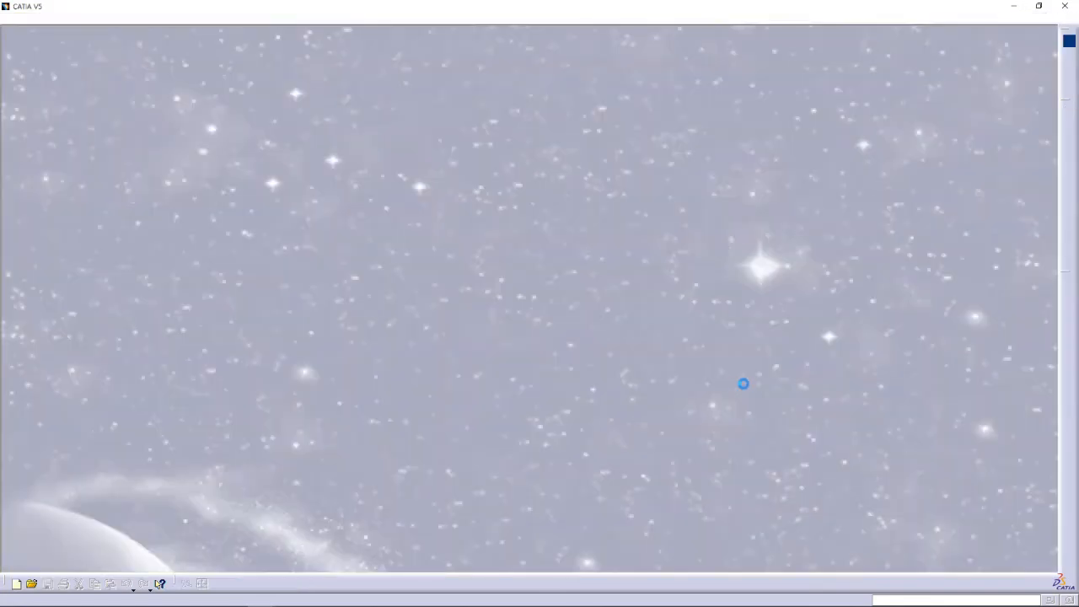
click(1069, 41)
click(604, 386)
click(459, 379)
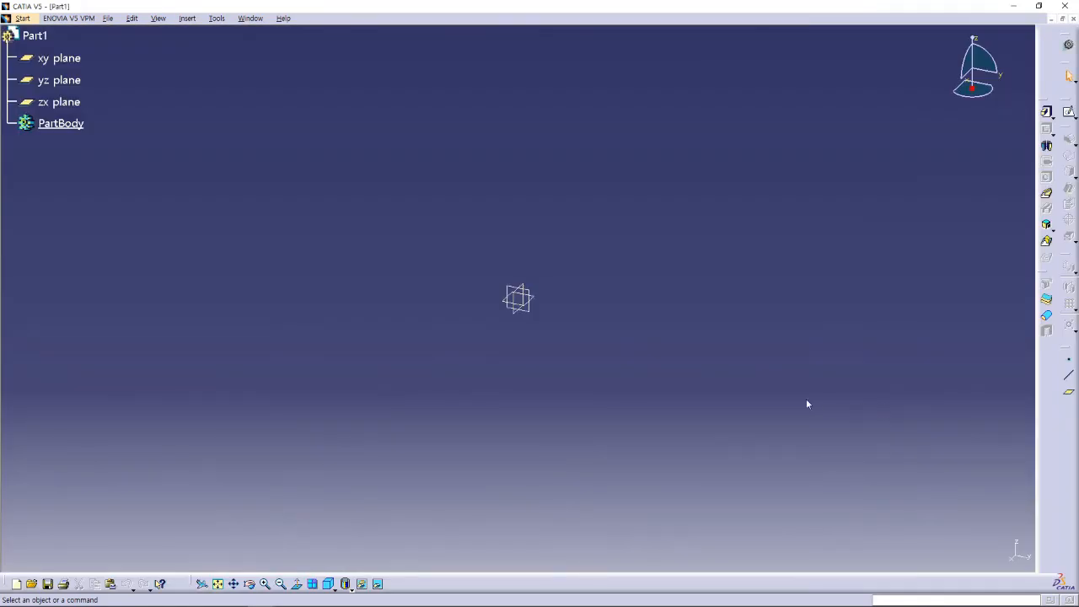
click(347, 587)
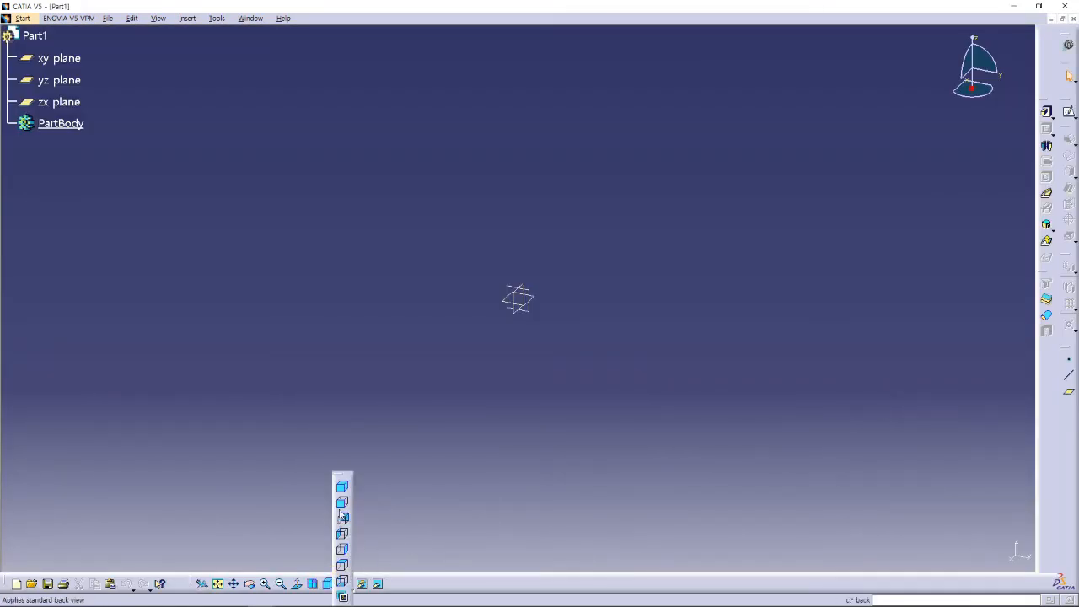
click(657, 452)
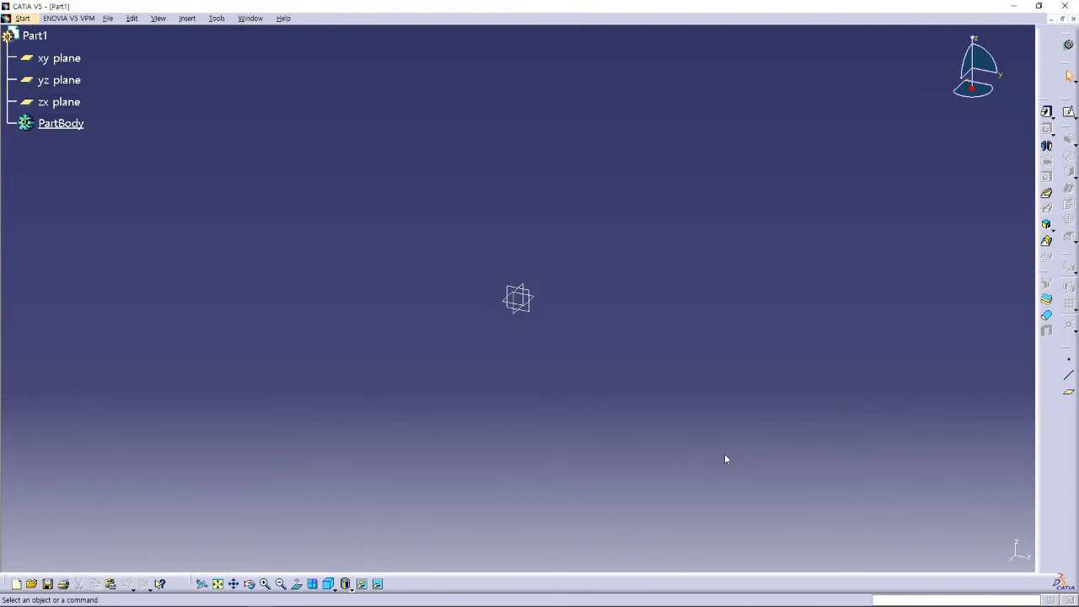
click(1053, 229)
Start a sketch on the xy plane and draw a circle centred on the origin.
click(328, 583)
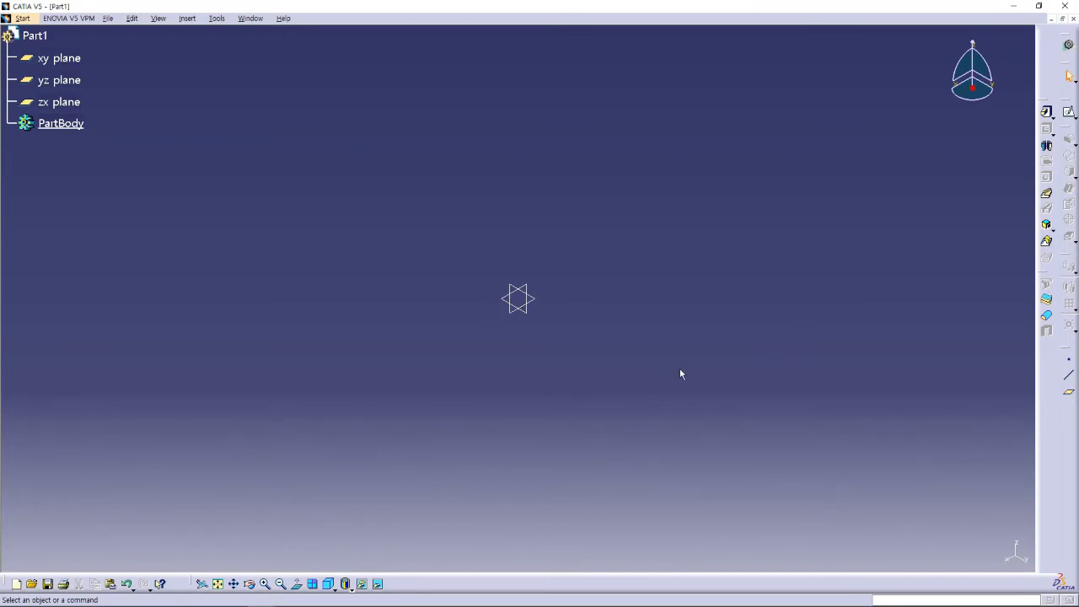
click(1069, 116)
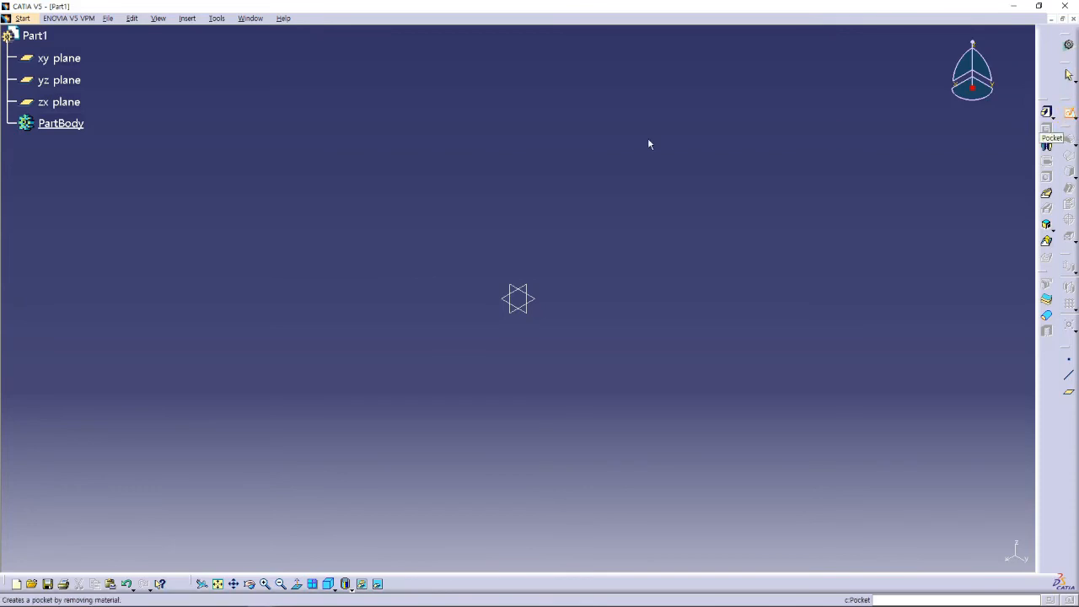
click(59, 58)
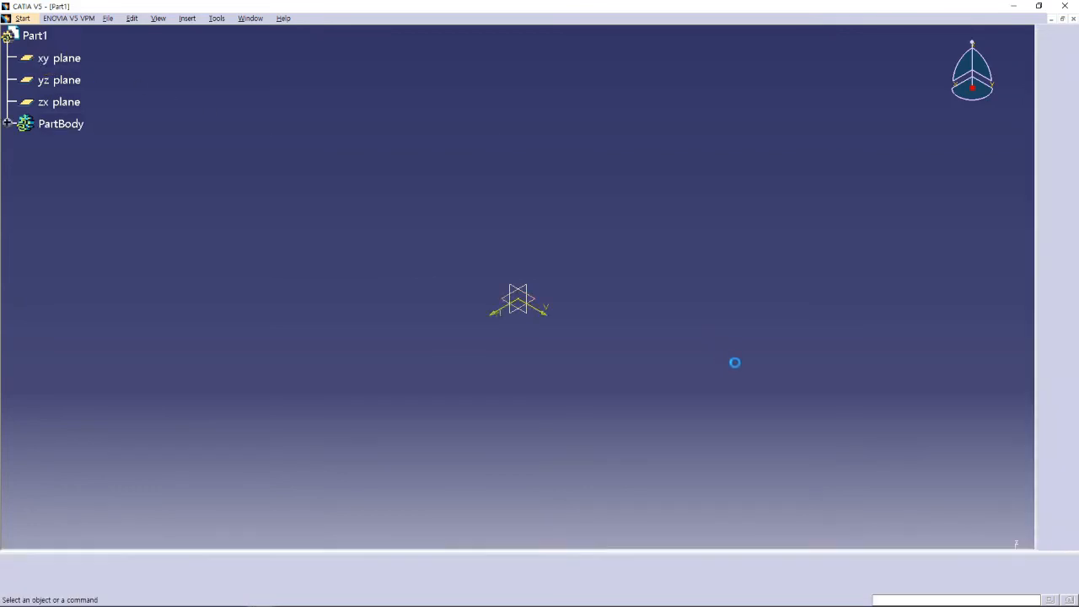
mouse_move(610, 331)
middle_down()
mouse_move(686, 329)
mouse_move(669, 318)
middle_up()
click(1046, 151)
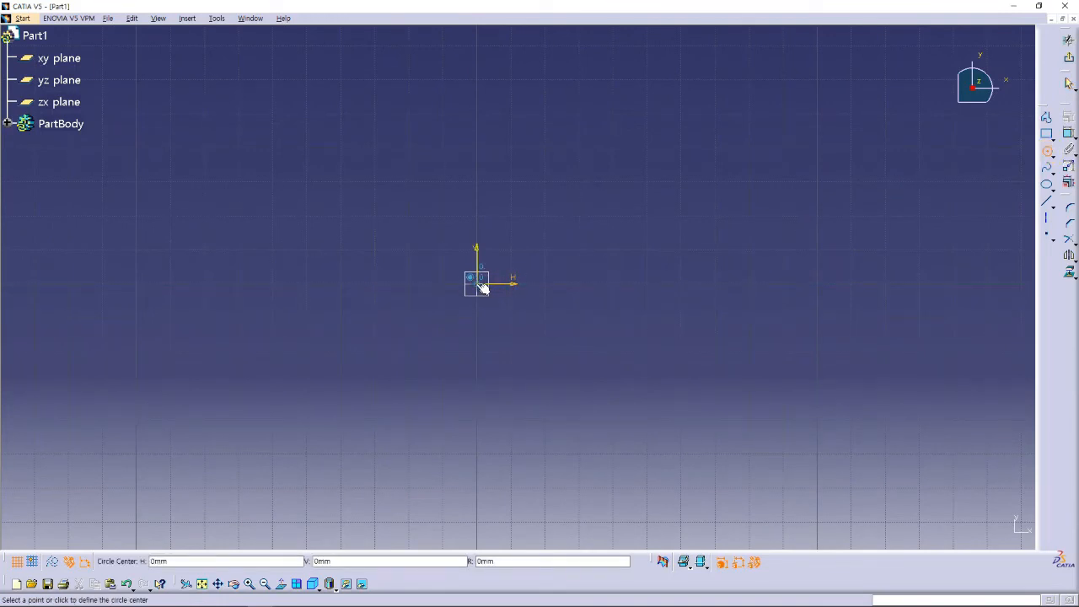
click(478, 286)
click(644, 187)
Constrain the circle's diameter to 100 mm, exit the sketch and expand PartBody in the tree.
click(1070, 147)
click(627, 230)
click(672, 202)
double_click(666, 198)
text(100)
key(Return)
ctrl+middle_drag(758, 262, 760, 343)
click(1069, 68)
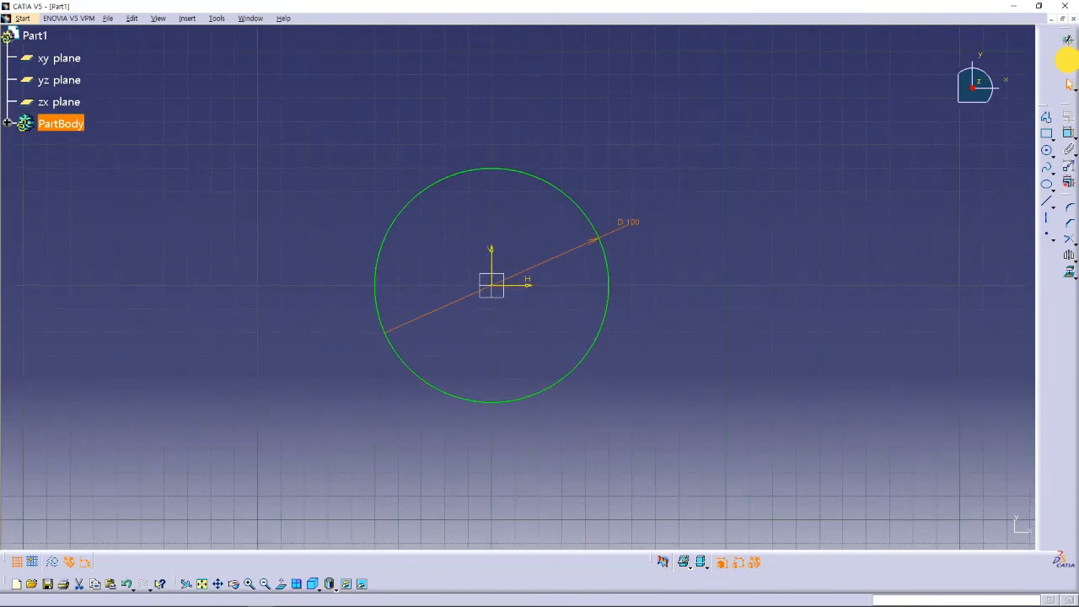
mouse_move(814, 299)
middle_down()
mouse_move(742, 313)
mouse_move(746, 337)
middle_up()
click(681, 224)
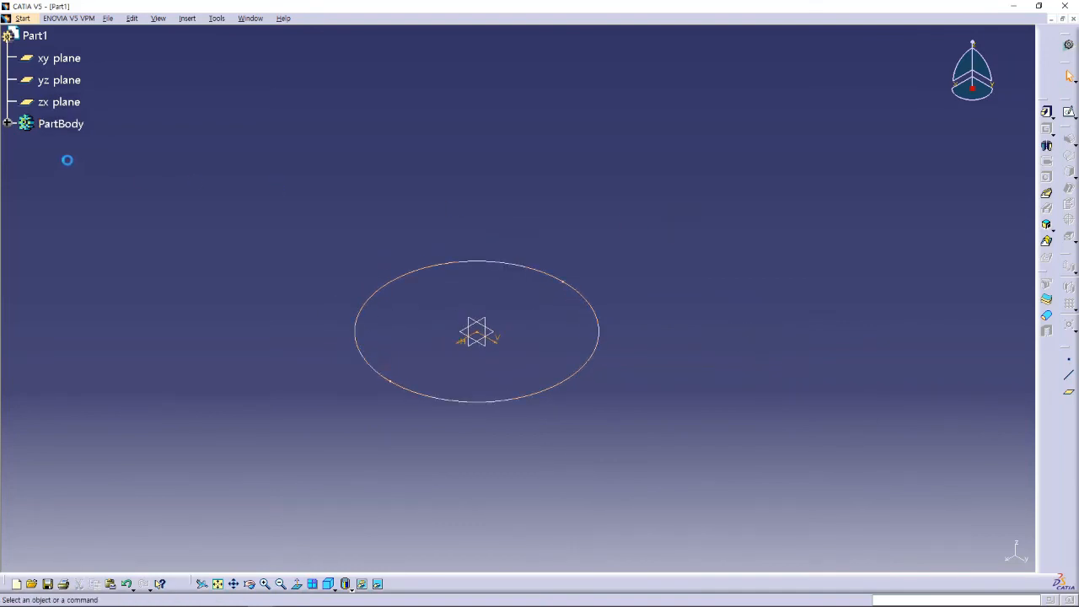
click(7, 124)
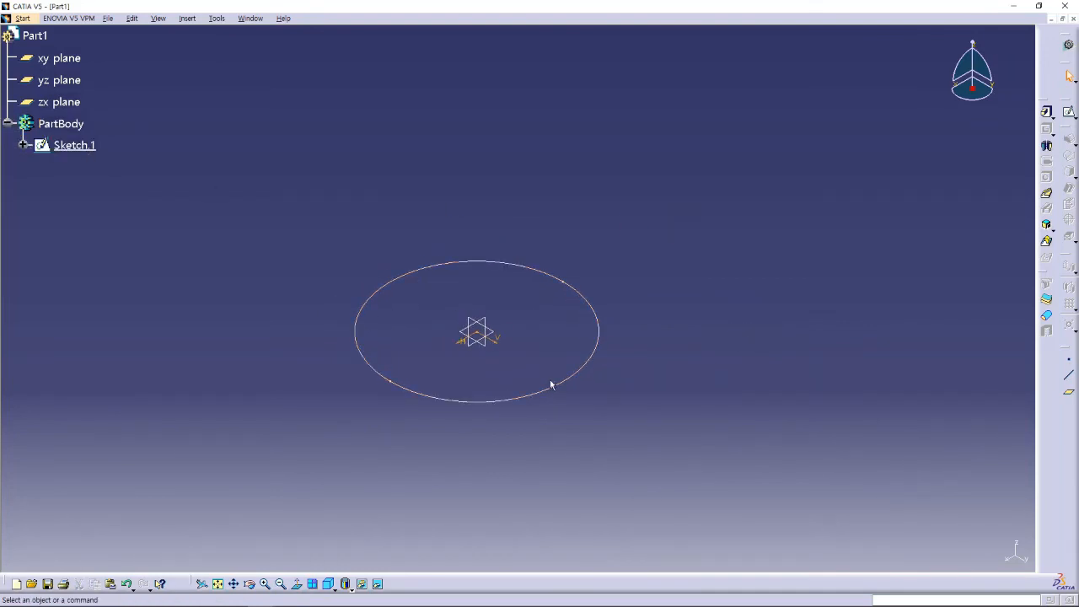
Start a sketch on the zx plane and draw a closed five-sided profile above the circle, with an inverted-V bottom peaking on the vertical axis.
click(484, 320)
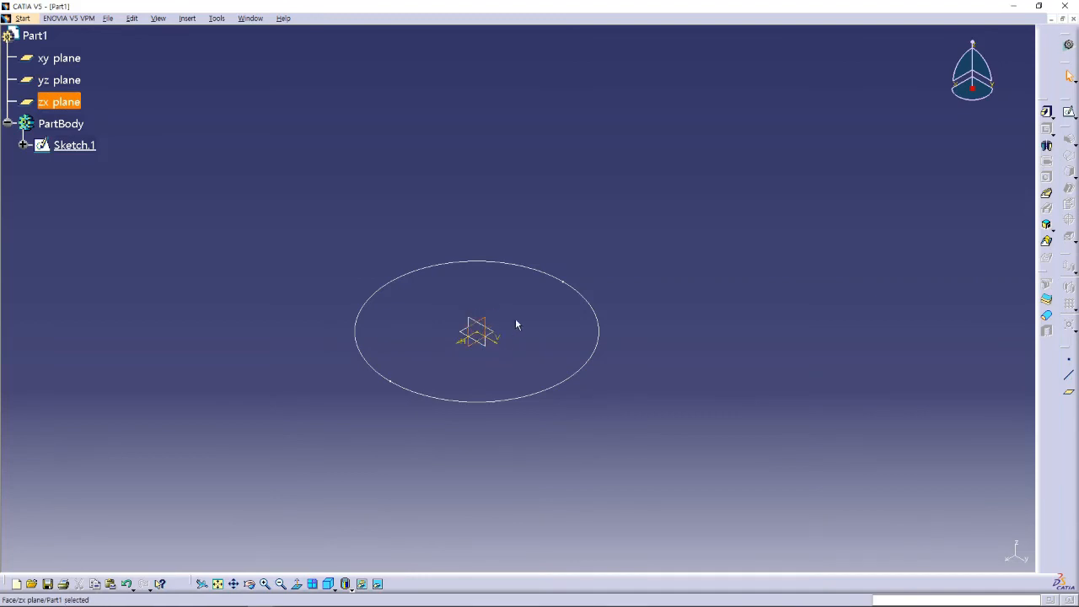
click(1067, 114)
mouse_move(691, 297)
middle_down()
mouse_move(680, 304)
mouse_move(678, 344)
middle_up()
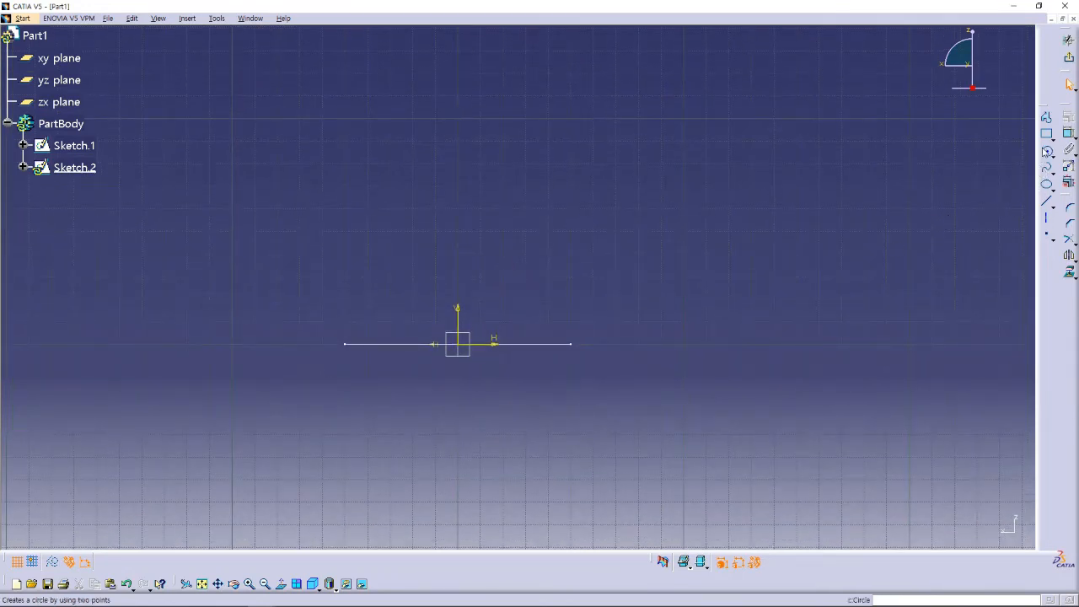
click(1046, 117)
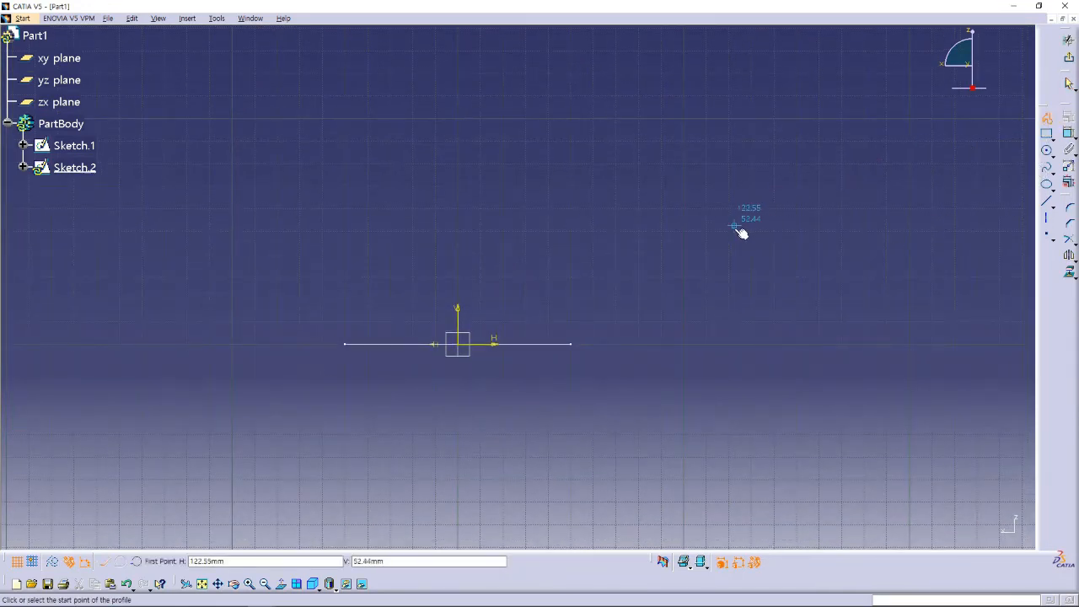
click(317, 149)
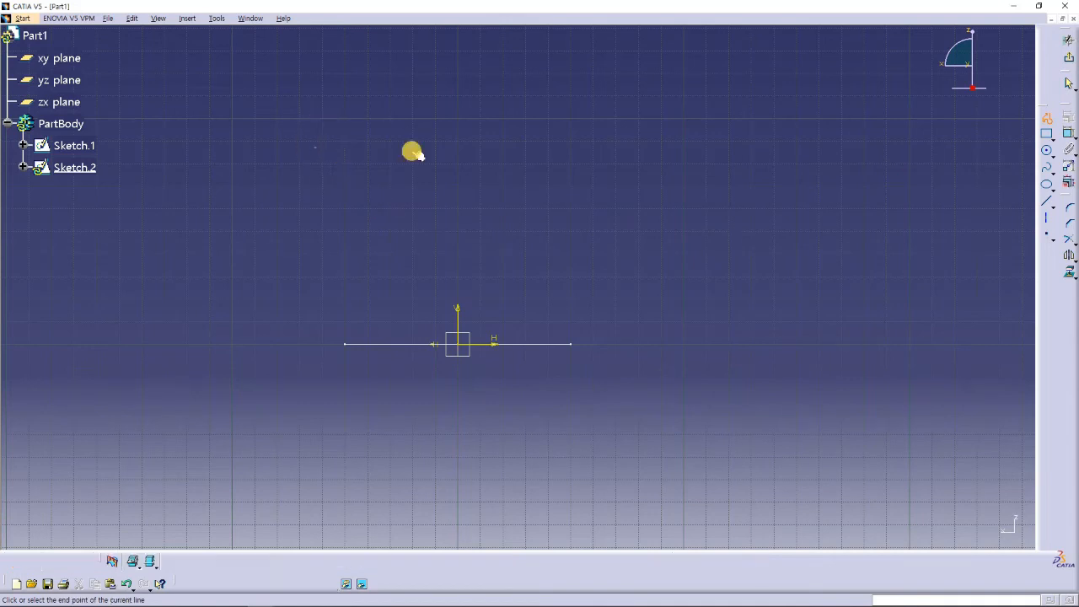
click(605, 147)
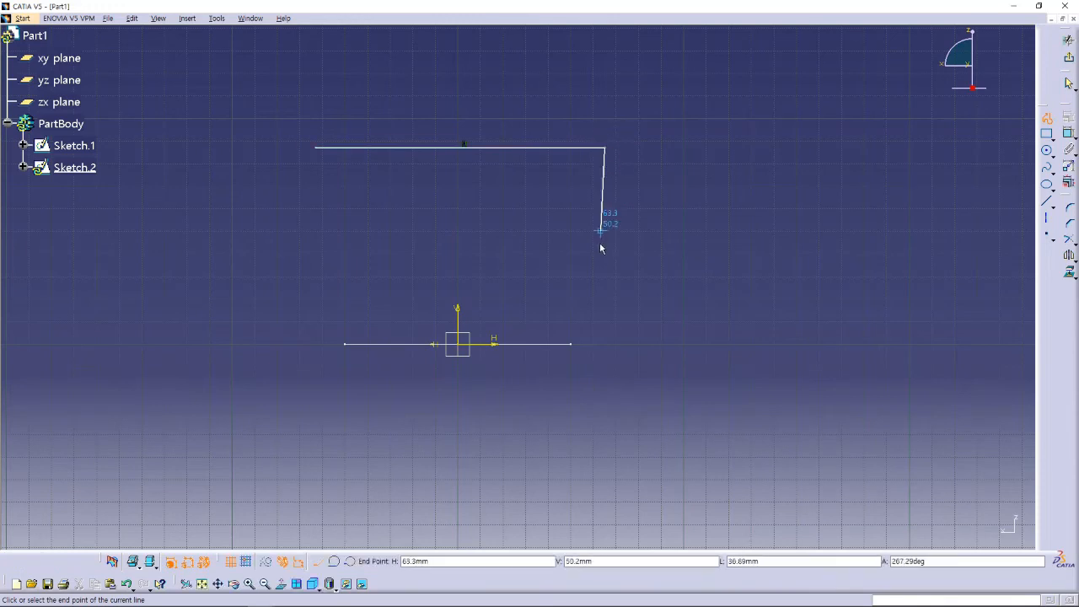
click(605, 280)
click(457, 211)
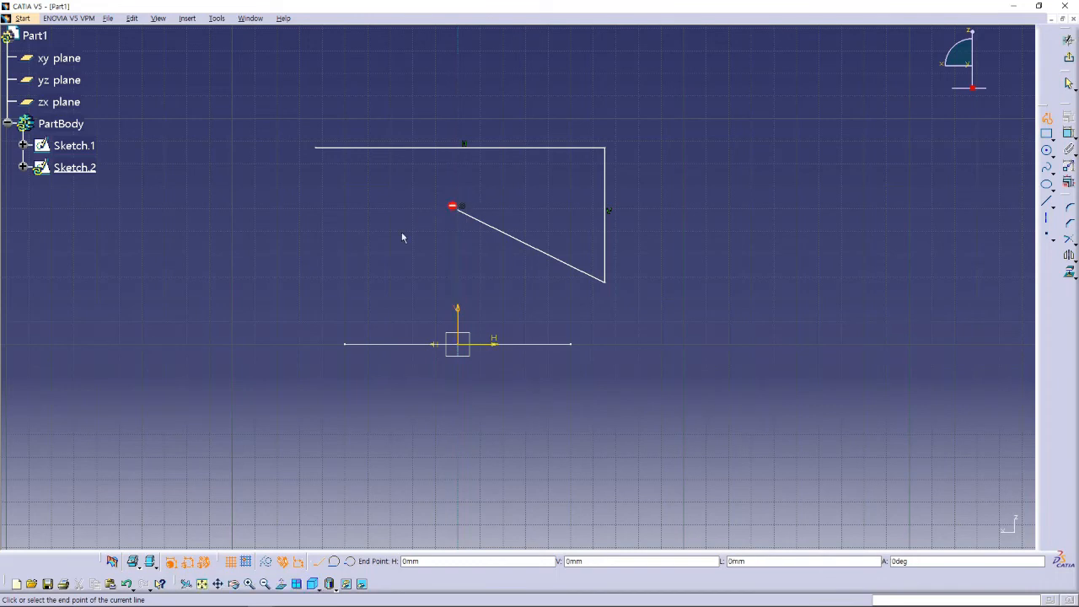
click(316, 280)
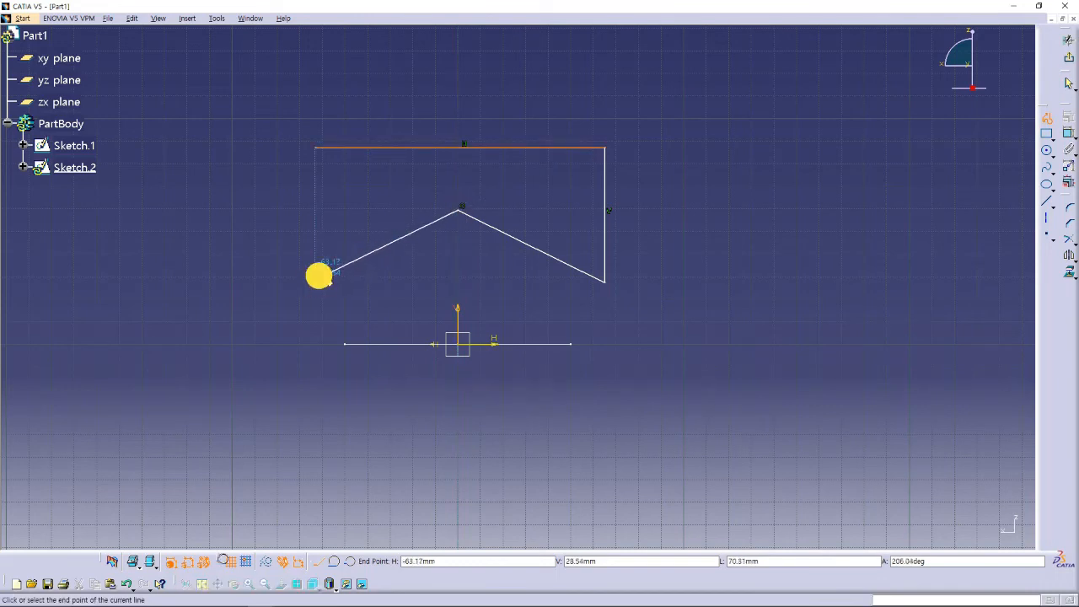
click(315, 148)
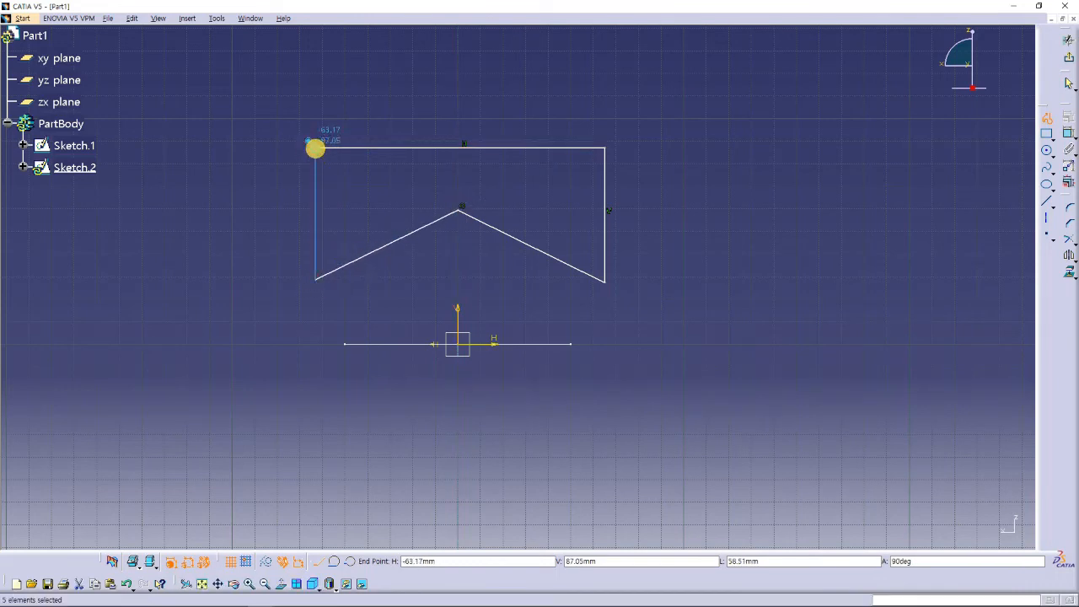
click(896, 164)
Constrain the profile's top edge to 100 mm from the horizontal axis.
click(1067, 133)
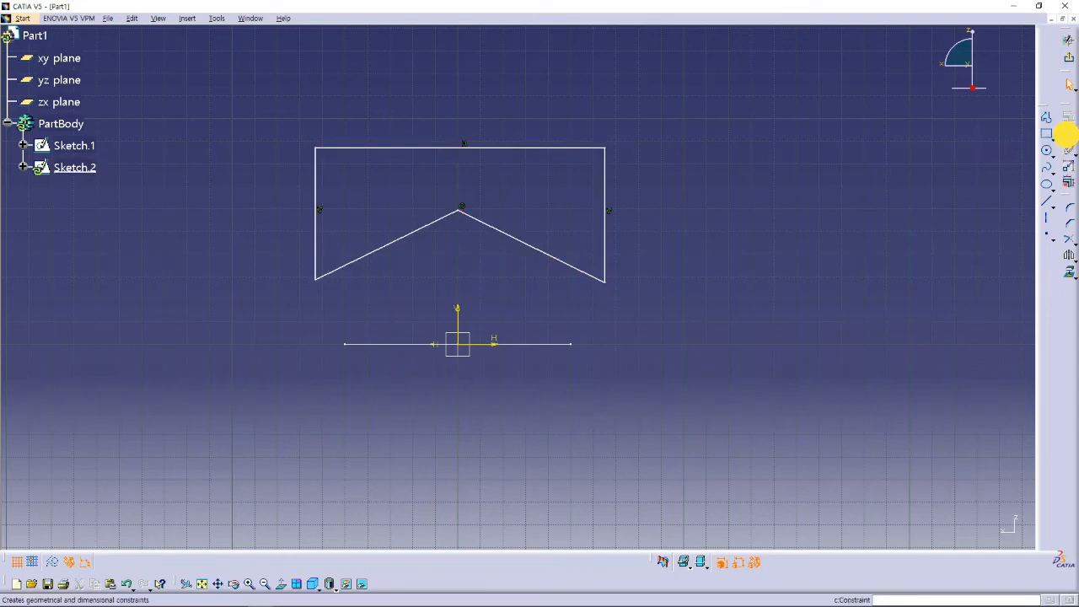
click(533, 148)
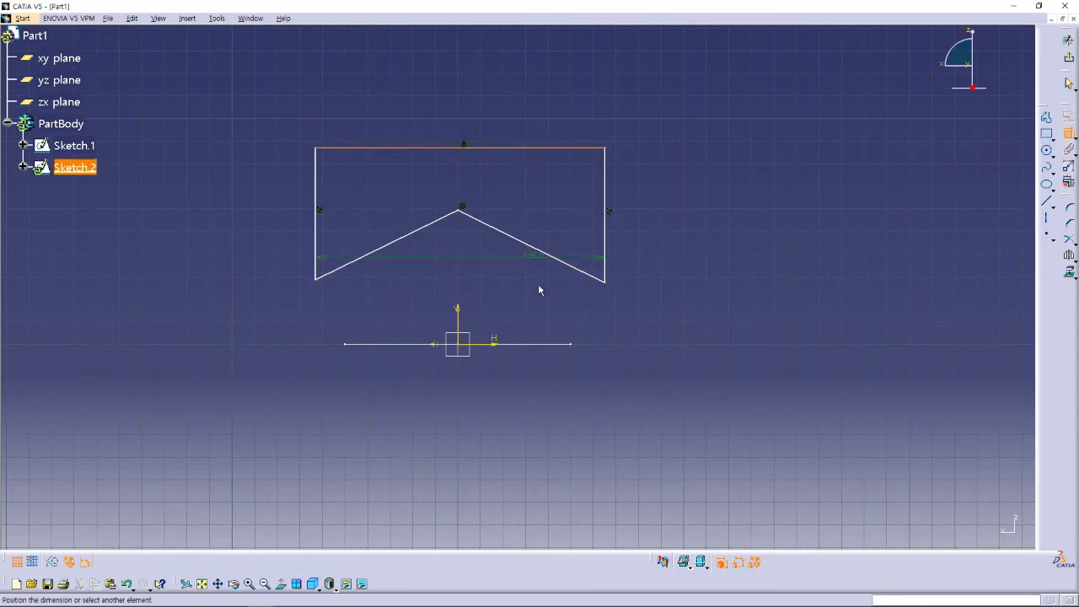
click(544, 347)
click(656, 279)
double_click(656, 275)
text(100mm)
key(Return)
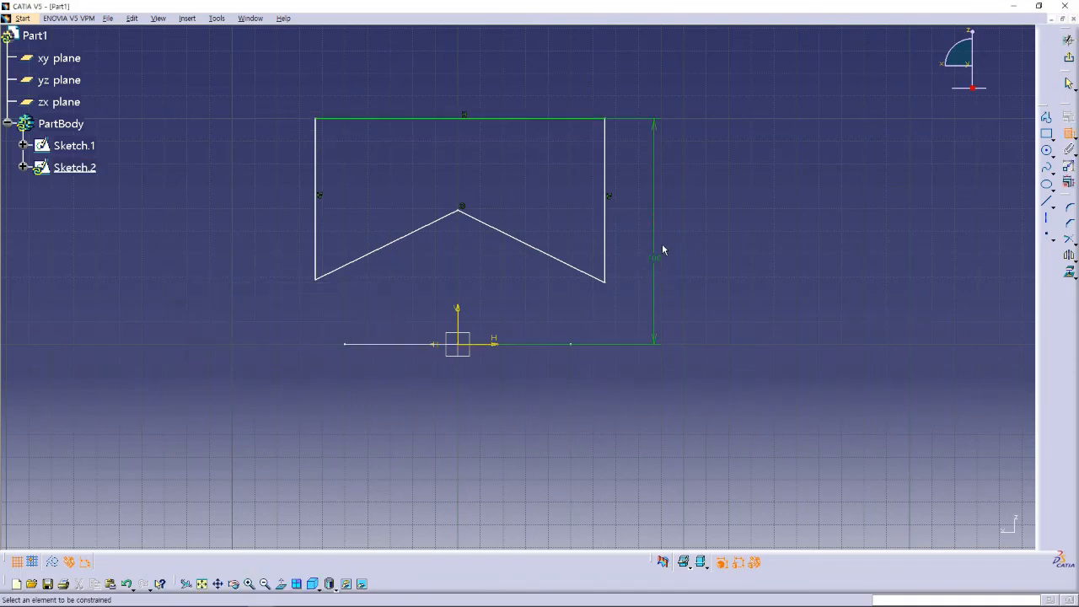
Make the profile's two vertical sides symmetric about the vertical axis and narrow the profile by moving the sides inward.
click(605, 177)
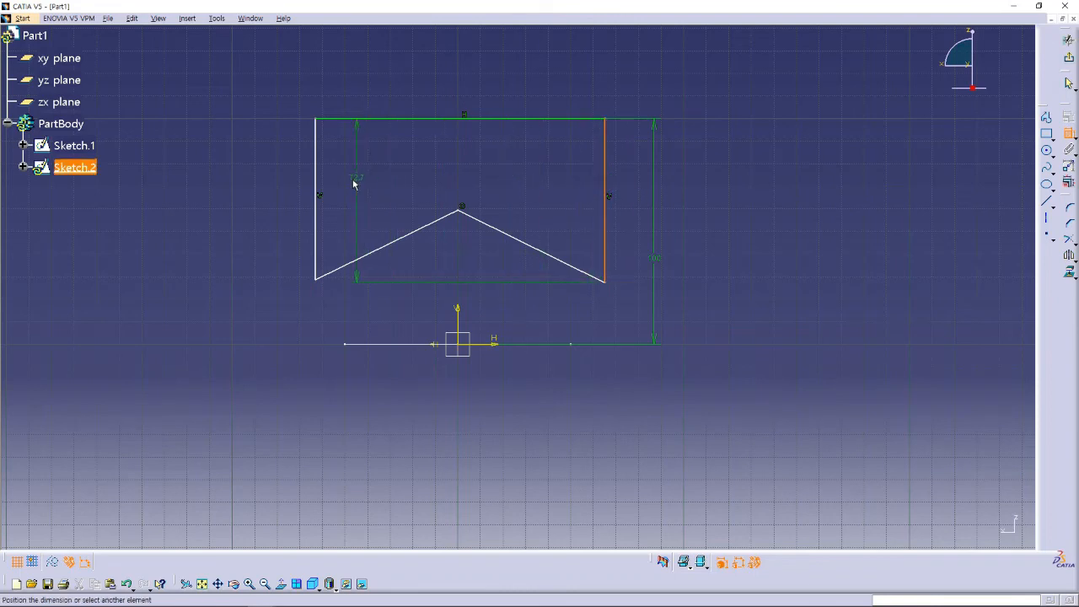
click(316, 181)
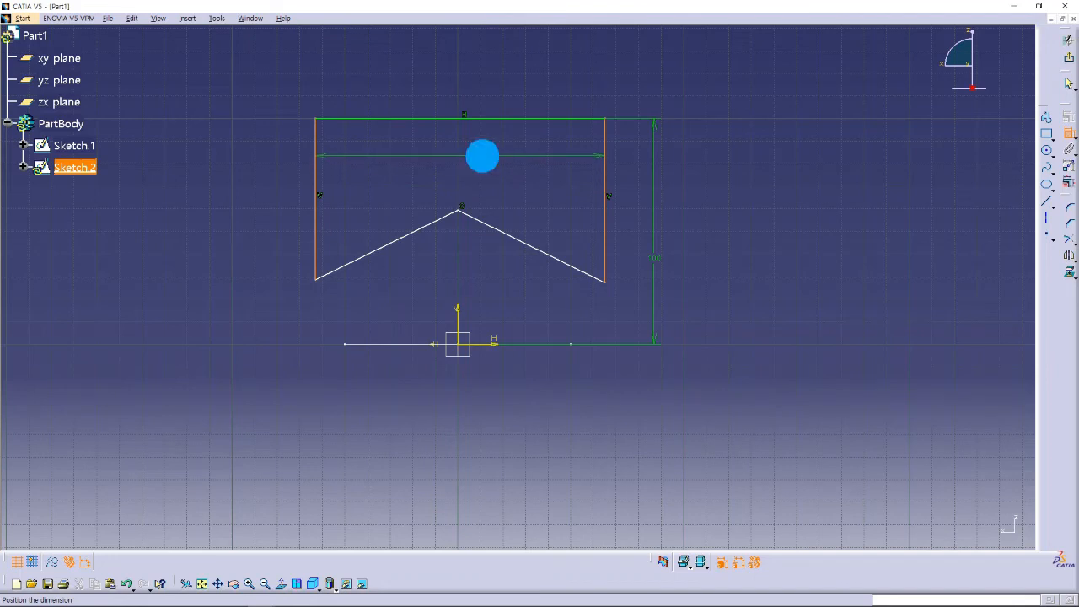
right_click(483, 160)
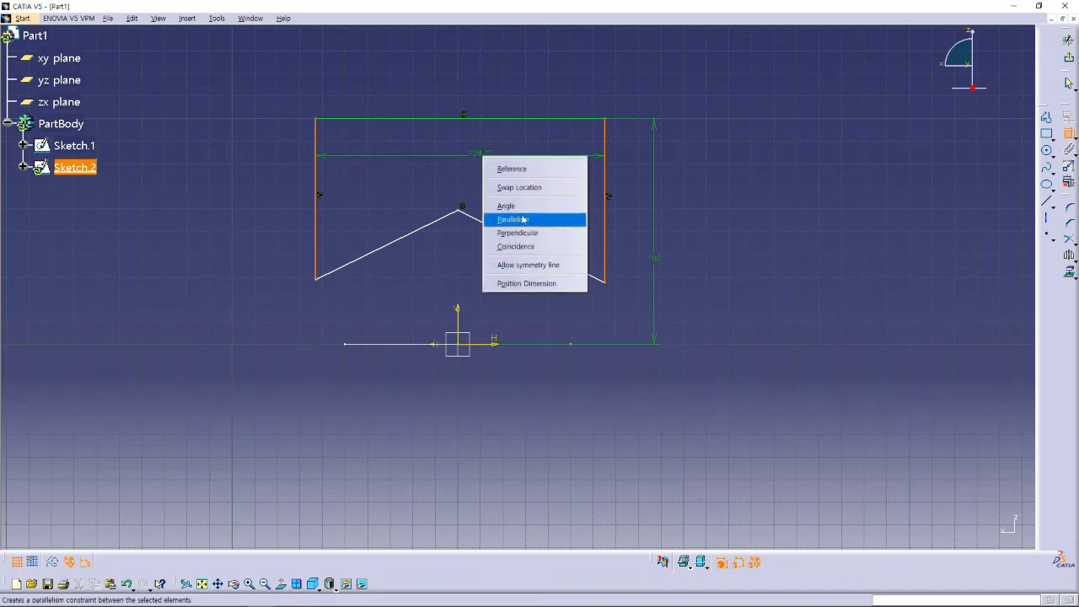
click(565, 266)
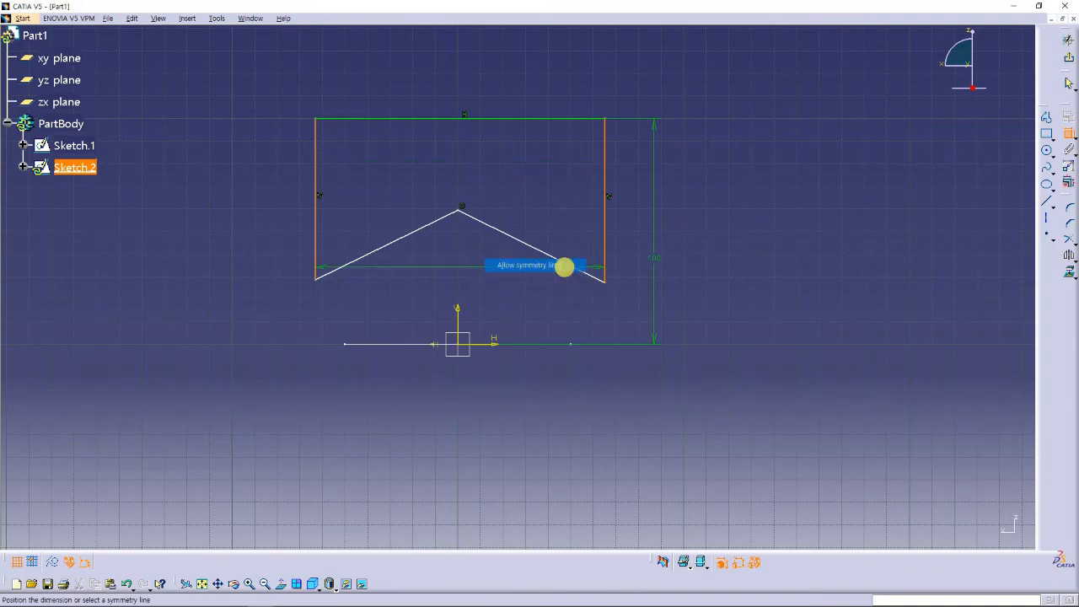
click(460, 312)
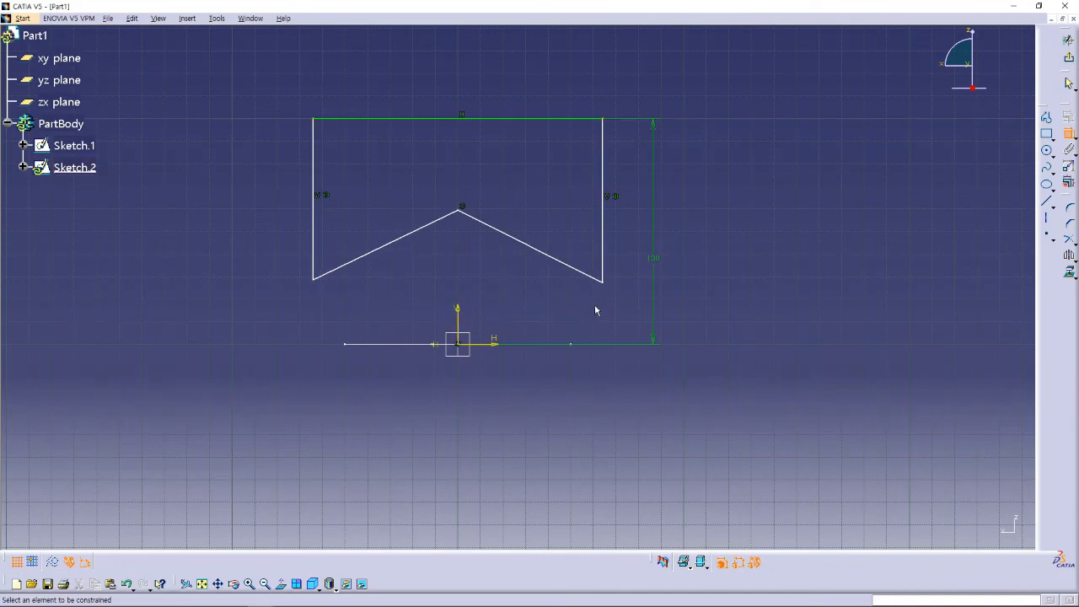
click(601, 148)
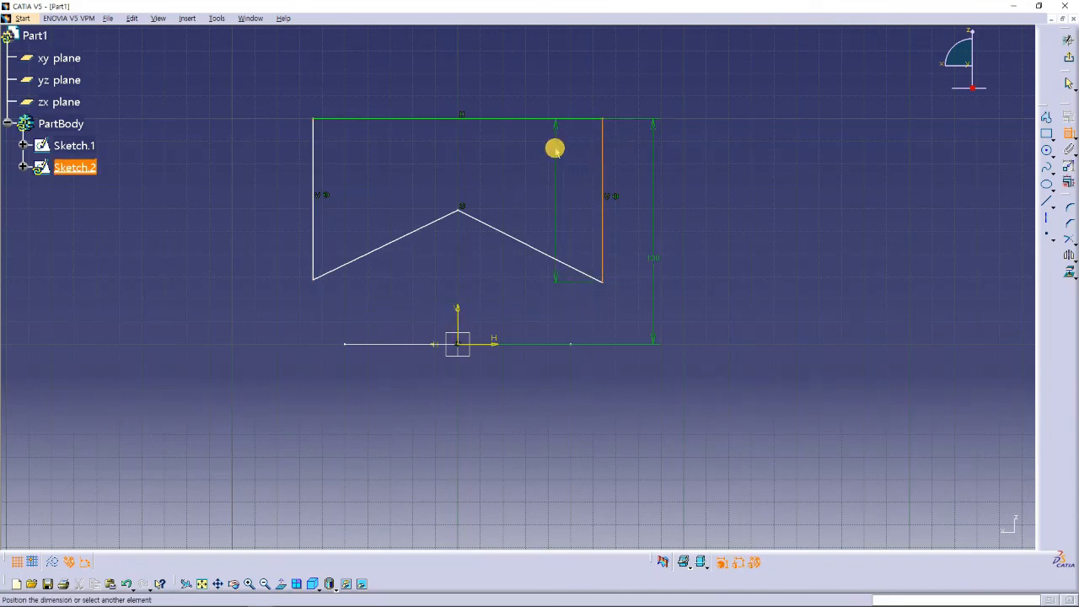
click(1068, 133)
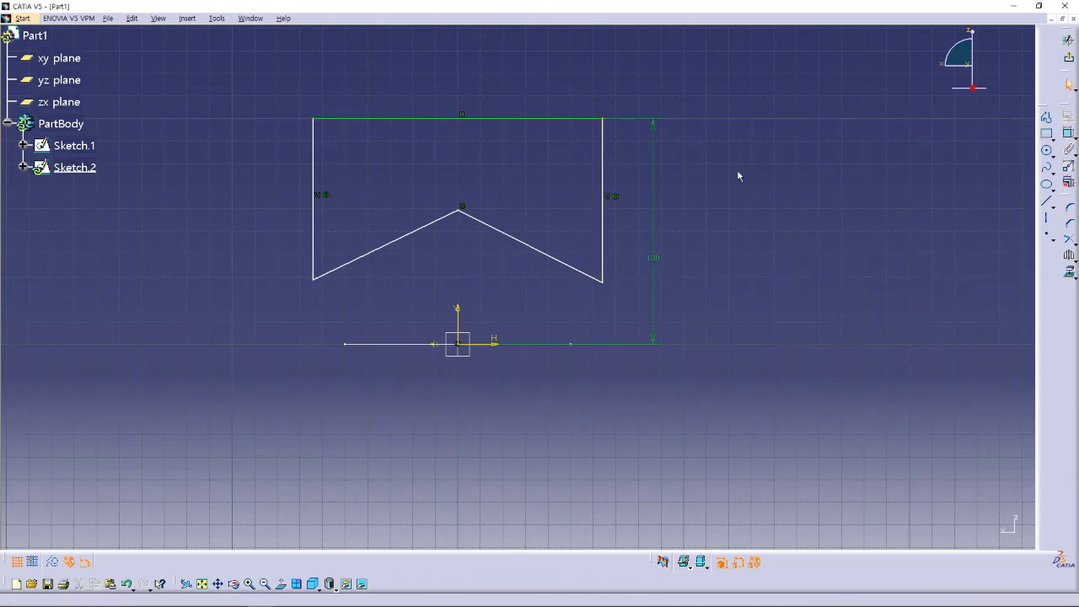
mouse_move(603, 162)
mouse_down()
mouse_move(532, 159)
mouse_move(582, 147)
mouse_move(535, 147)
mouse_move(549, 152)
mouse_up()
Make the two slanted lower edges symmetric about the vertical axis.
click(1069, 133)
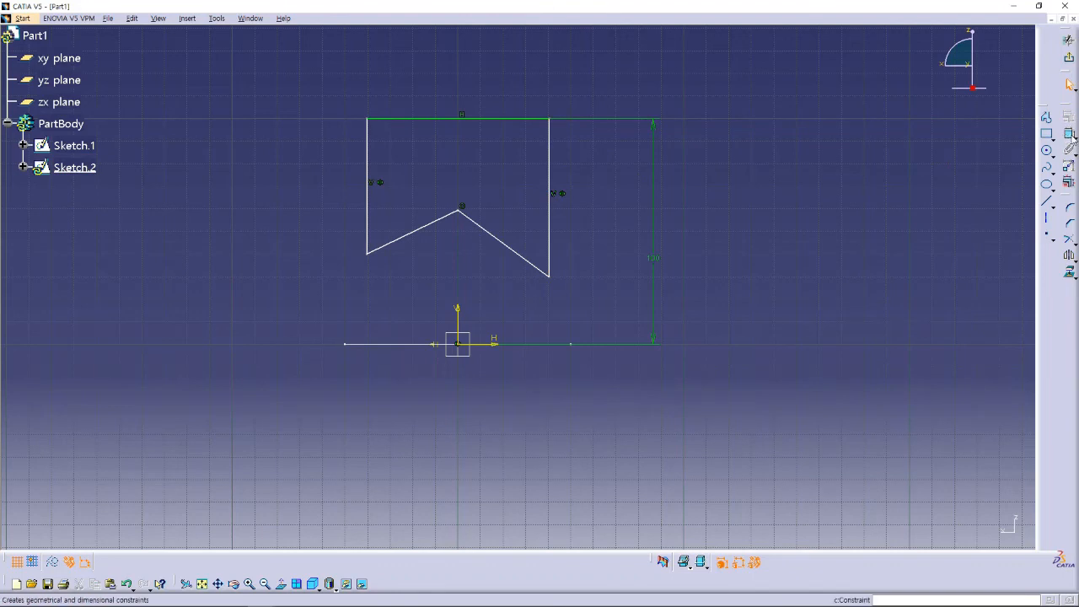
click(499, 241)
click(419, 236)
right_click(524, 309)
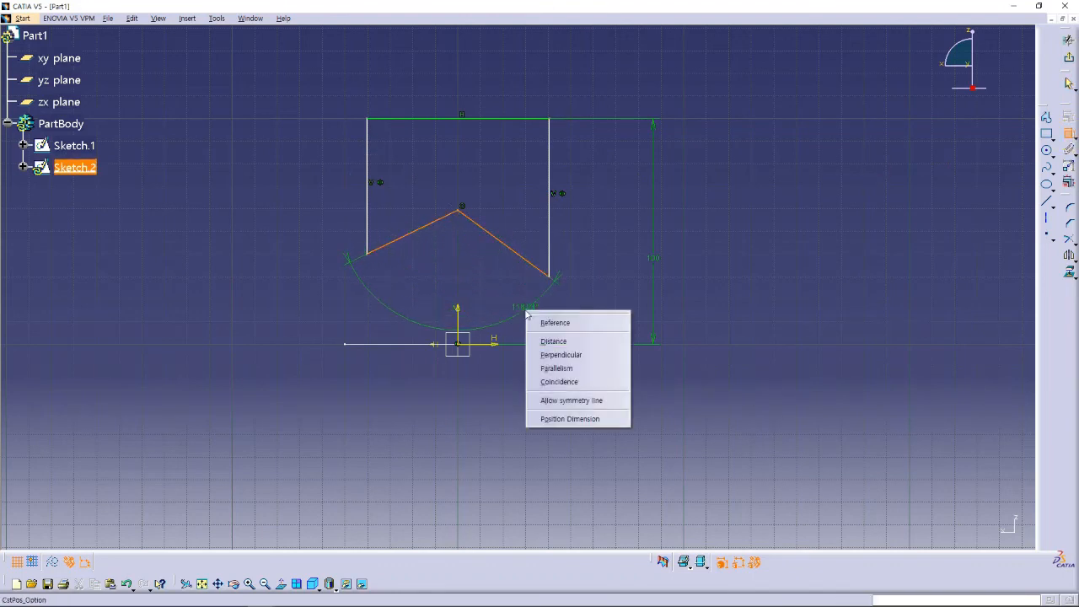
click(569, 400)
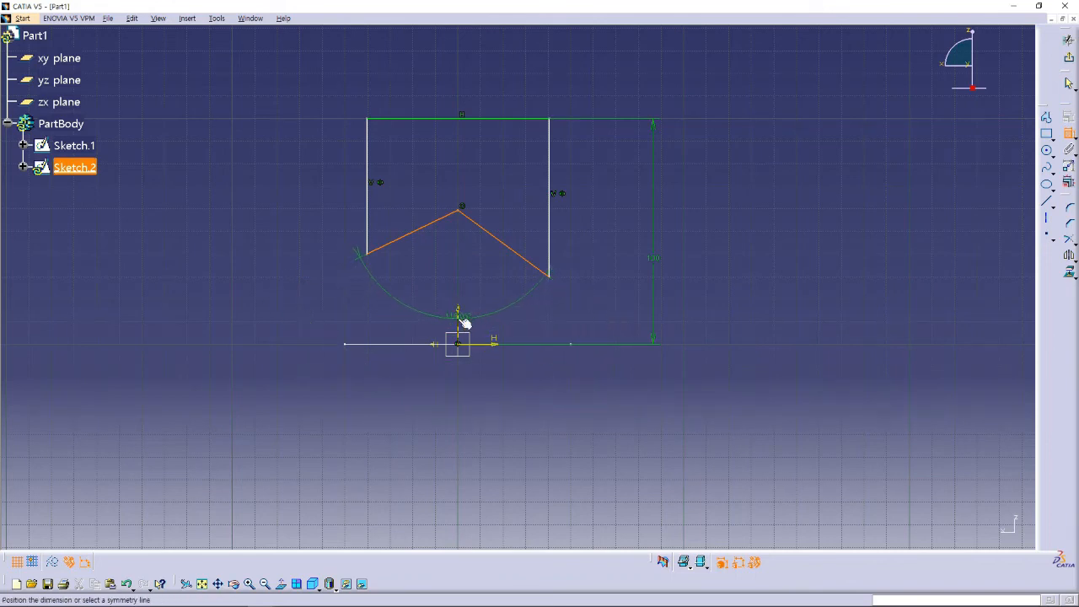
click(462, 318)
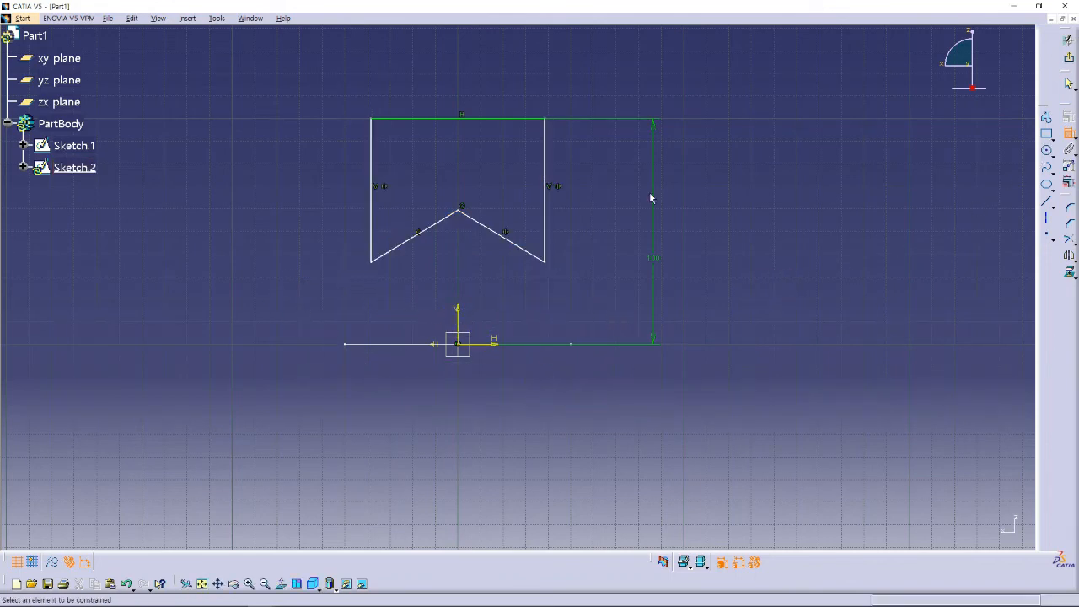
Constrain the length of the profile's left vertical side to 50 mm.
click(372, 180)
click(322, 198)
double_click(313, 186)
text(50)
key(Return)
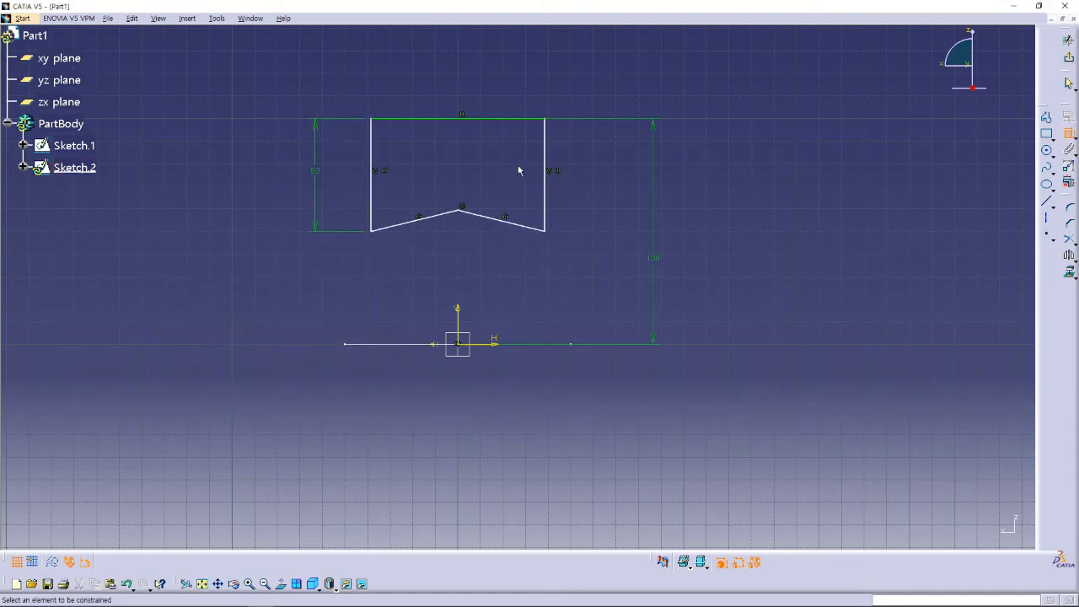
Constrain the notch's peak to 80 mm above the horizontal axis.
click(458, 210)
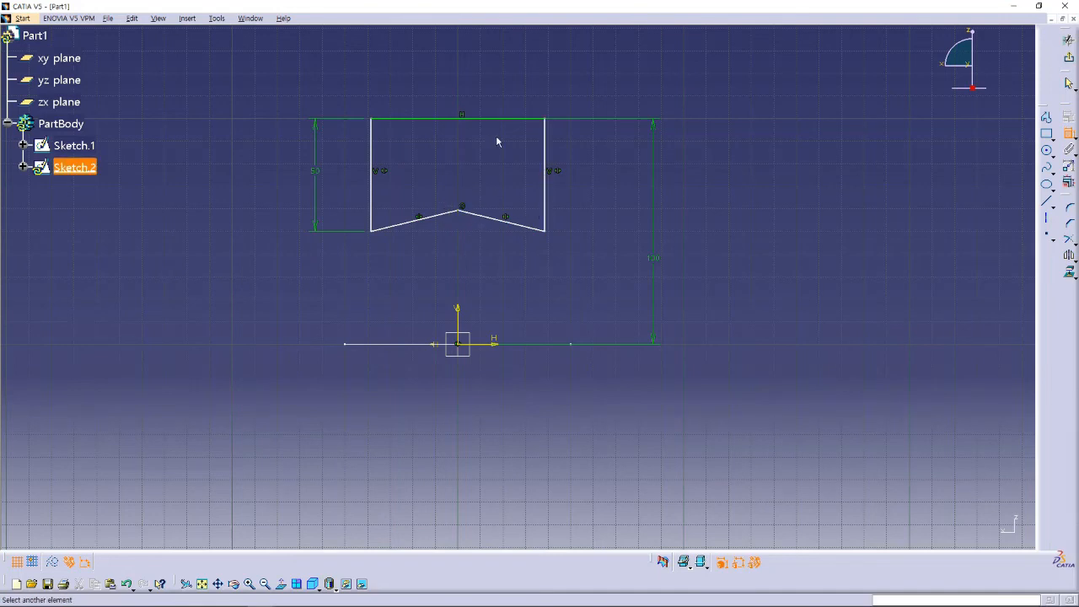
click(477, 344)
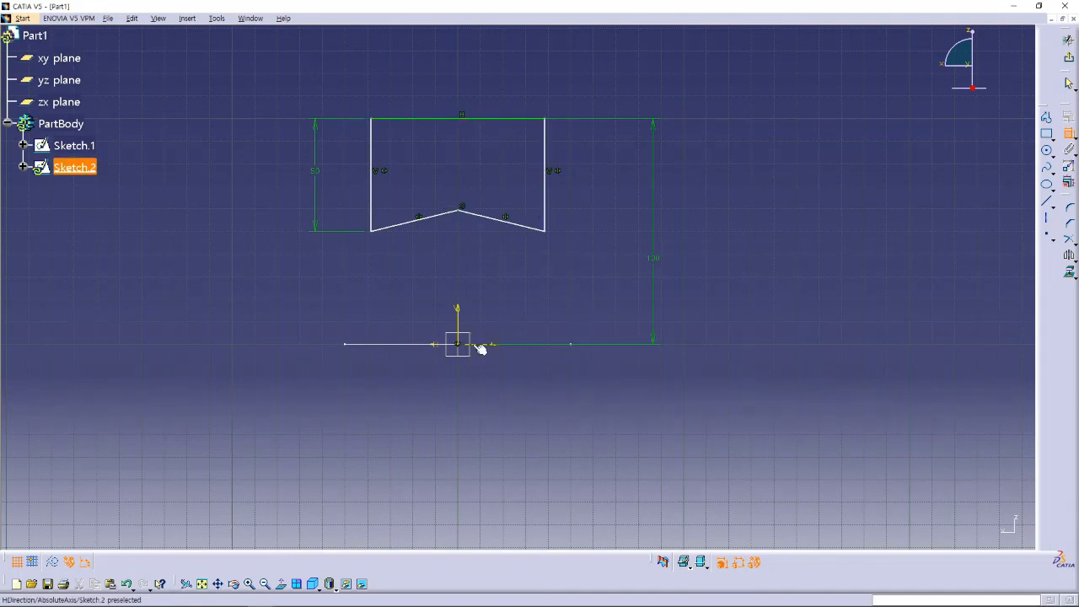
double_click(589, 259)
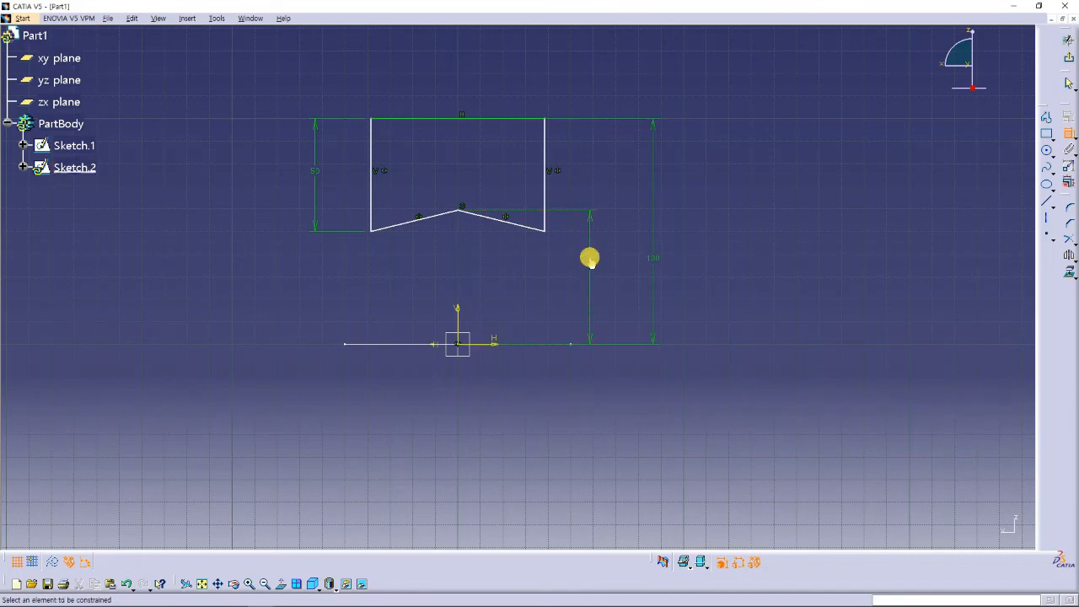
text(8)
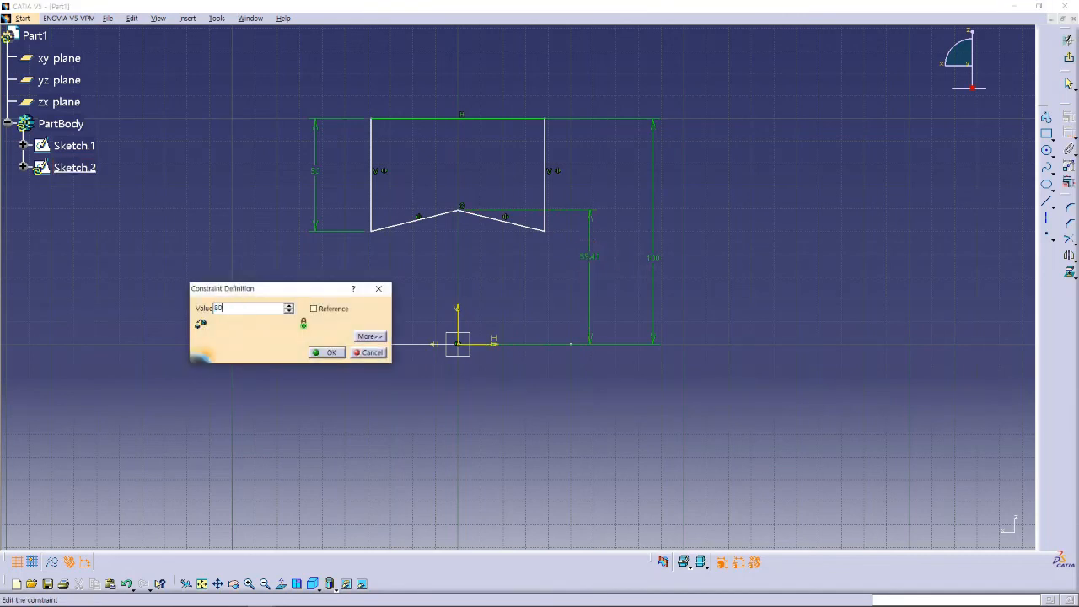
text(0)
key(Return)
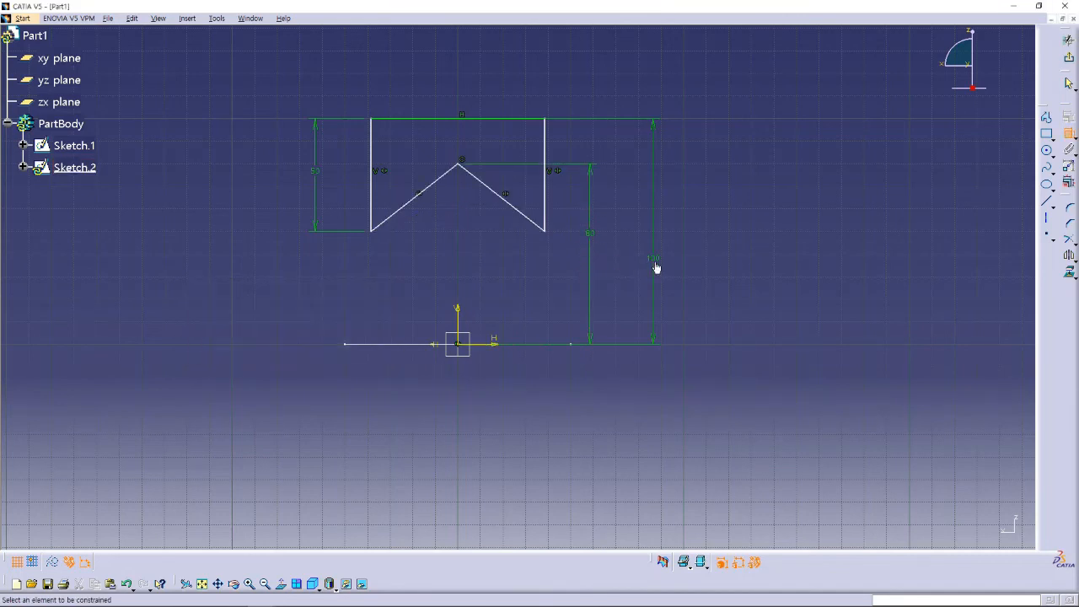
Constrain the top edge's length to 120 mm and move the 80 mm dimension clear of the profile.
click(494, 119)
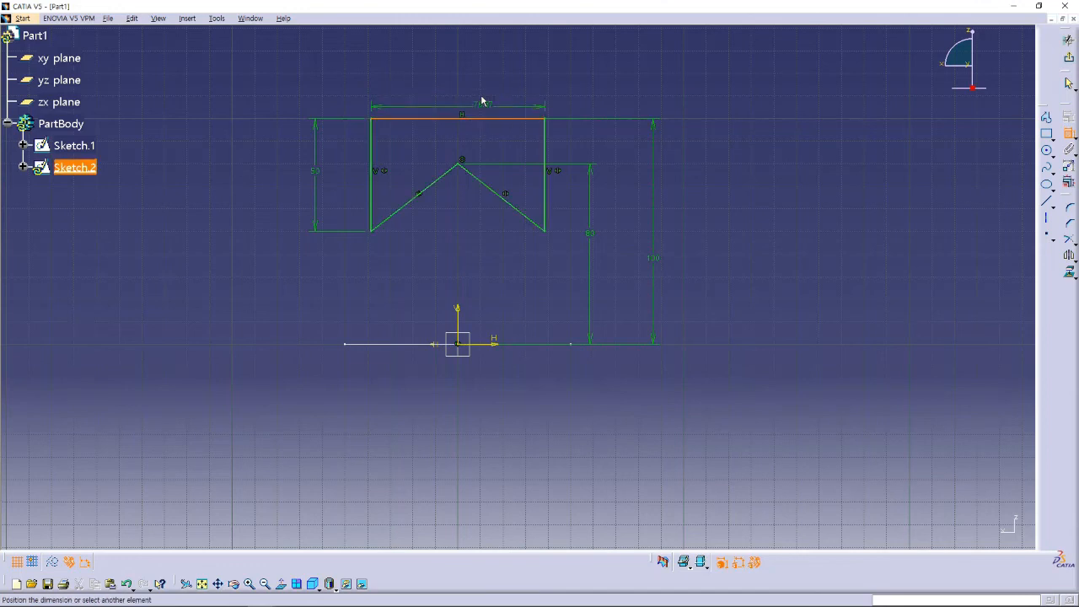
double_click(477, 91)
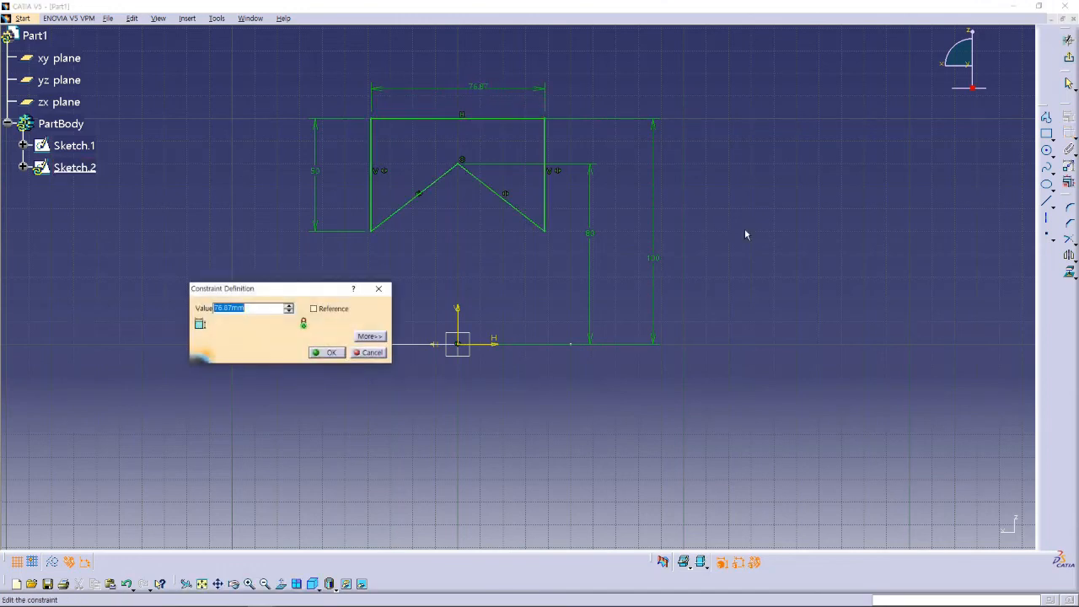
key(Return)
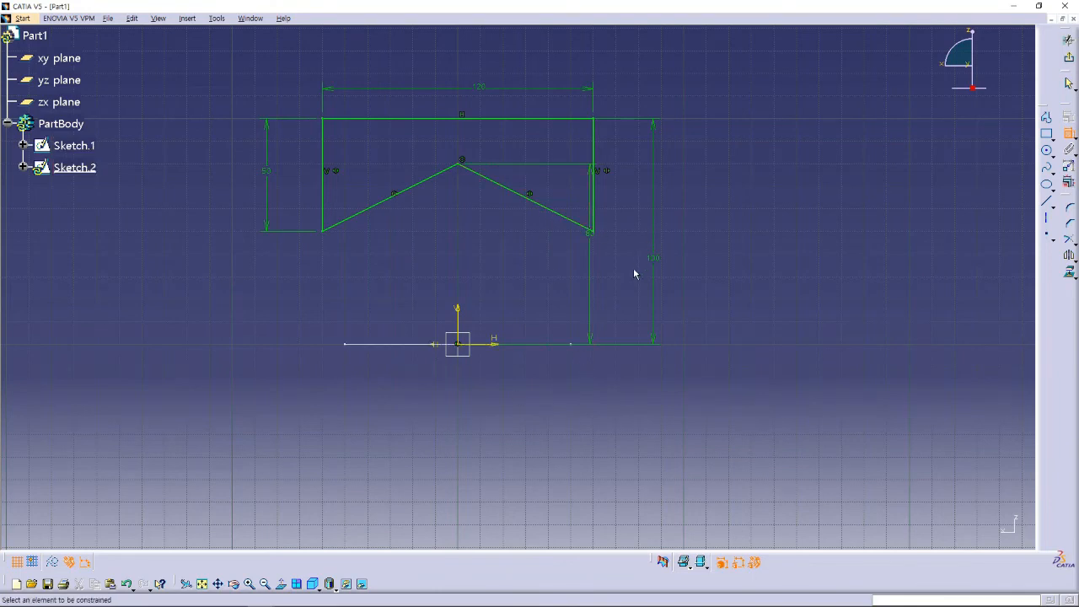
drag(591, 290, 625, 281)
Exit the zx-plane profile sketch and return to the 3D part.
middle_drag(730, 252, 718, 300)
middle_click(718, 300)
mouse_move(592, 301)
middle_down()
mouse_move(823, 306)
mouse_move(811, 315)
middle_up()
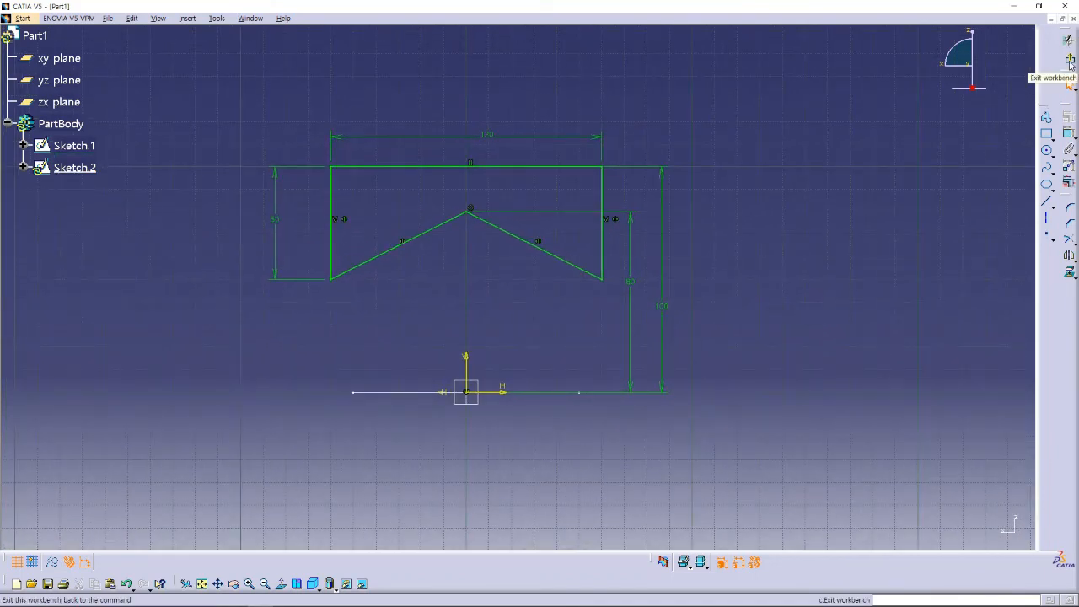
click(1070, 62)
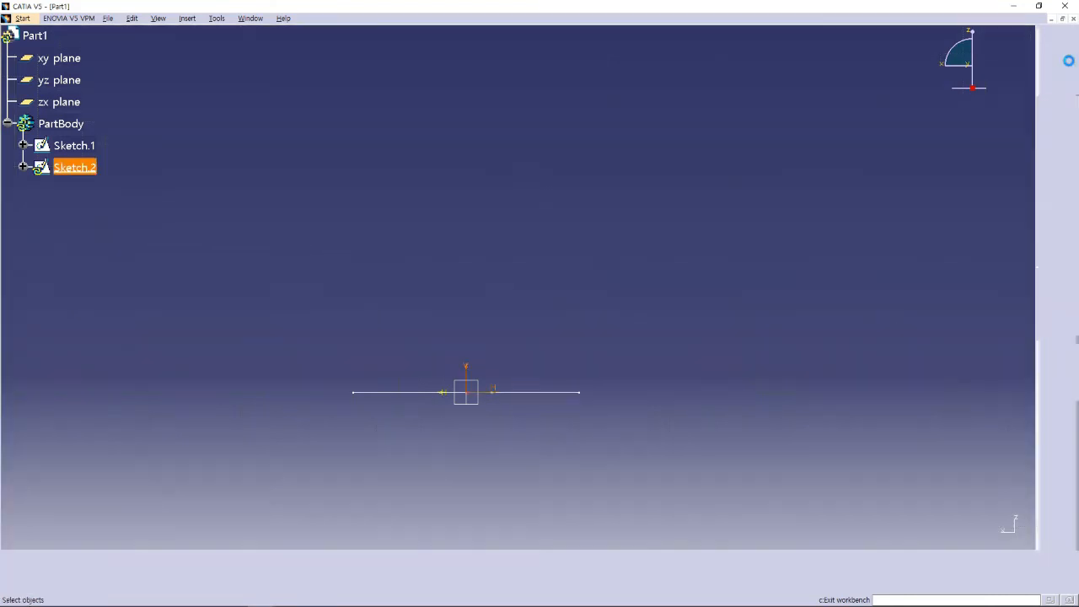
Pad the 100 mm circle sketch upward to a length of 126 mm.
mouse_move(699, 376)
middle_down()
mouse_move(707, 311)
mouse_move(646, 291)
mouse_move(641, 310)
middle_up()
mouse_move(675, 361)
middle_down()
mouse_move(650, 335)
mouse_move(658, 347)
middle_up()
click(533, 359)
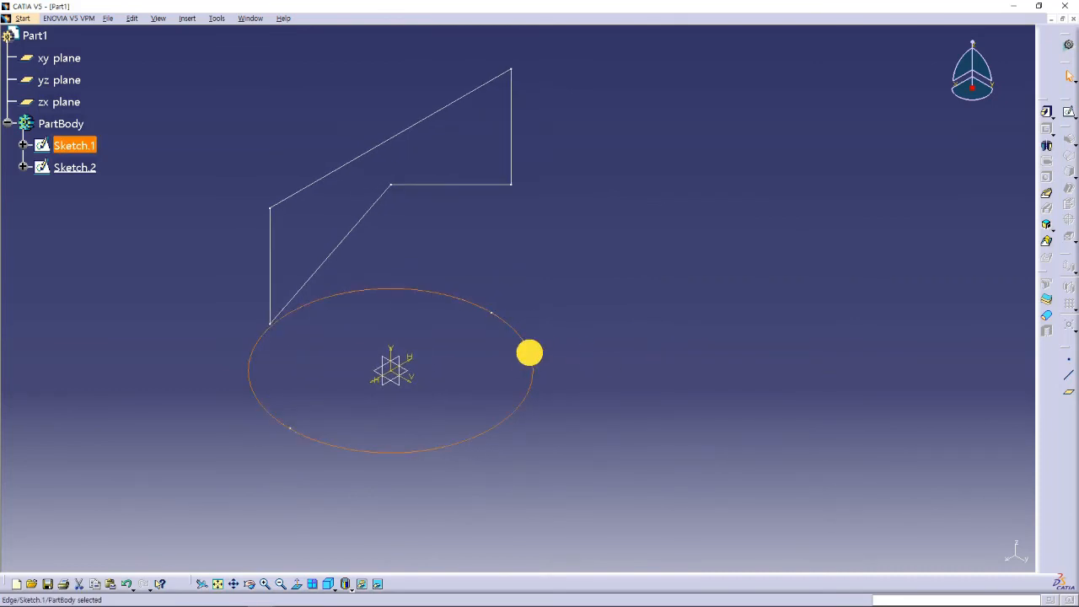
click(1046, 111)
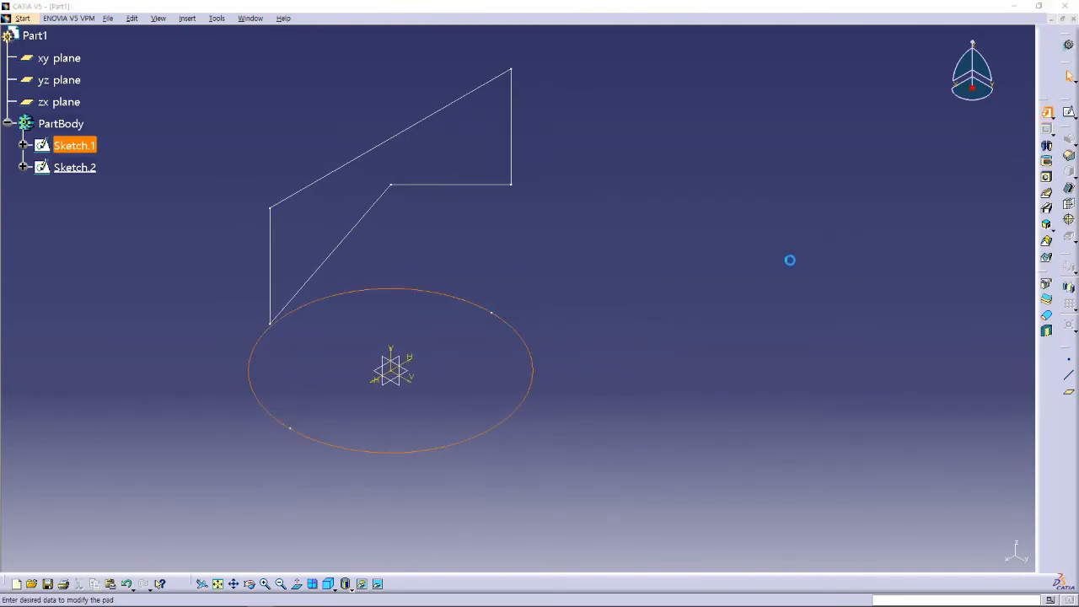
drag(289, 277, 768, 286)
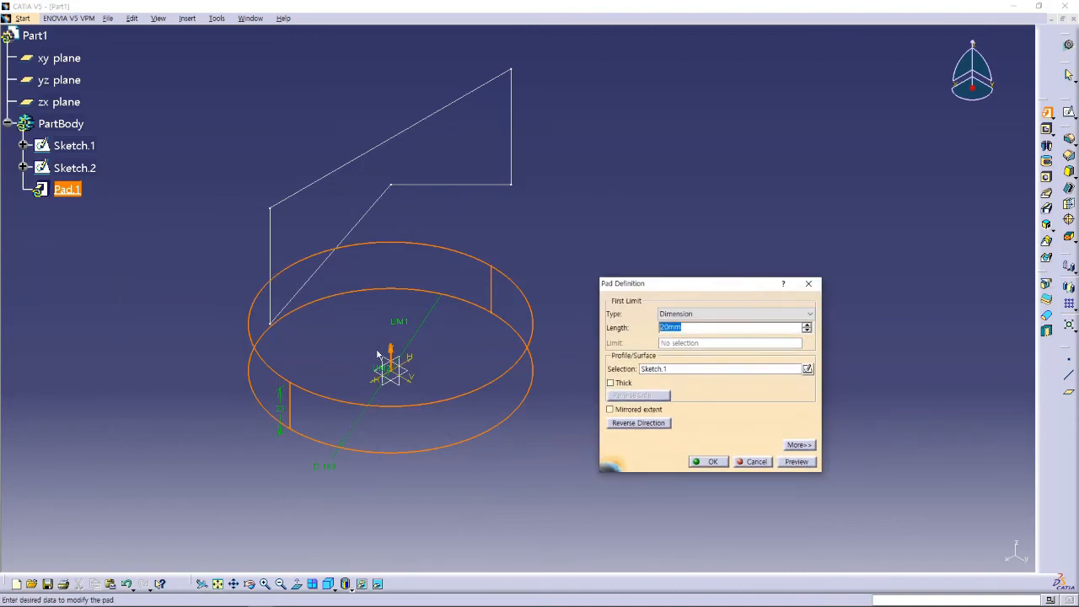
drag(399, 329, 391, 77)
middle_drag(557, 169, 524, 254)
click(708, 463)
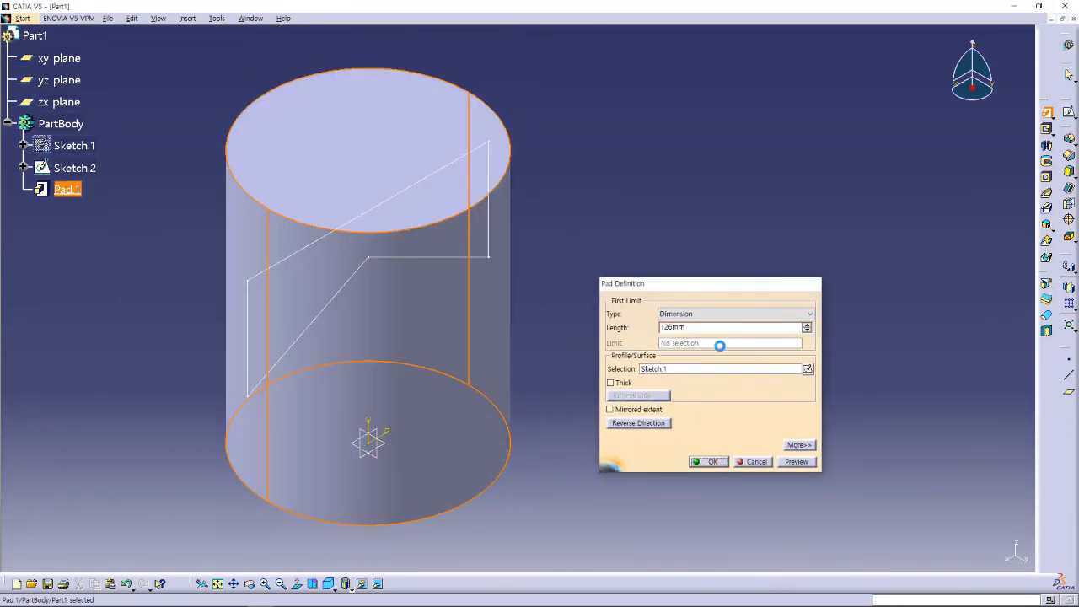
Pad the notched profile with mirrored extent, reducing its length so the block protrudes slightly beyond the cylinder on both sides.
click(716, 335)
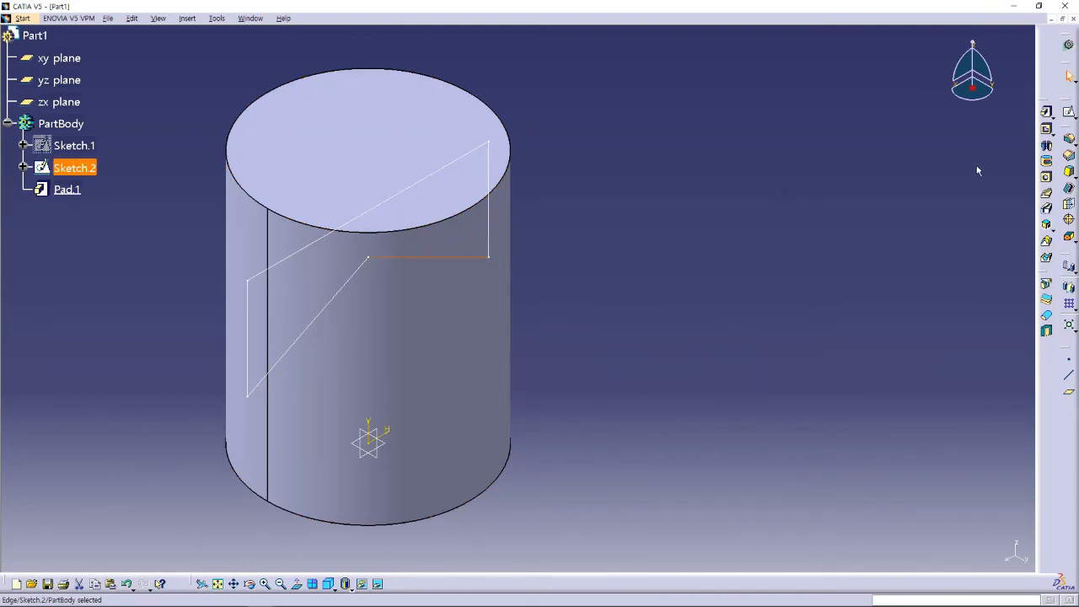
click(1046, 112)
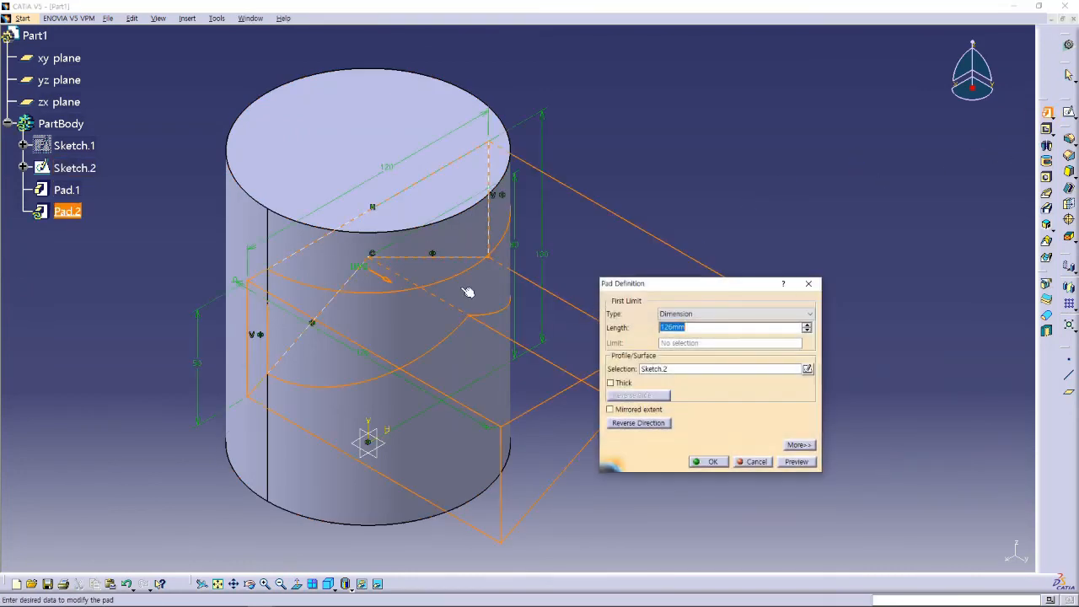
click(653, 411)
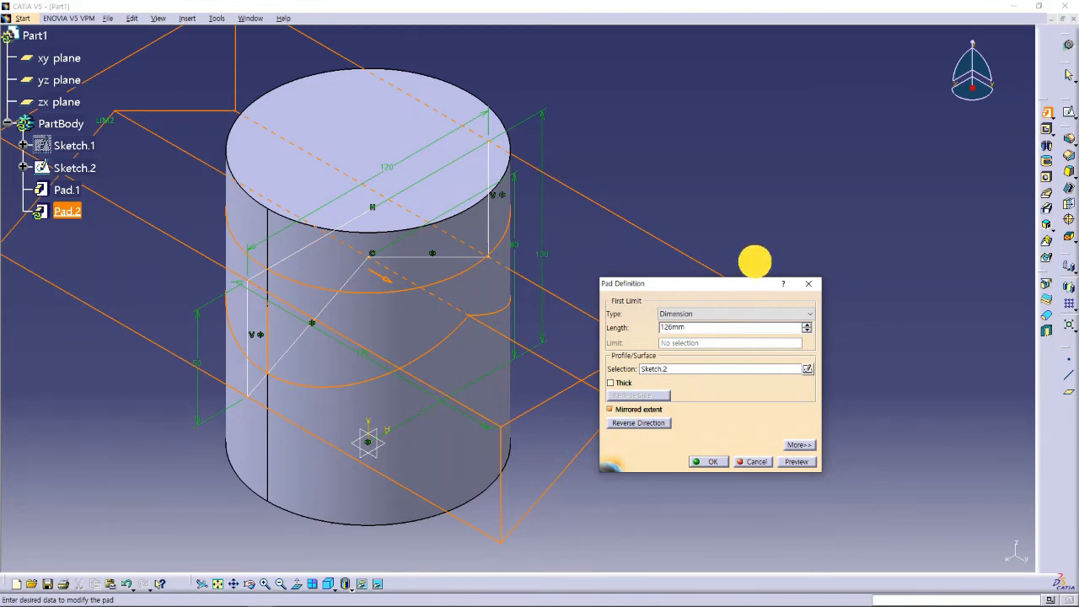
drag(694, 284, 814, 196)
drag(634, 419, 482, 325)
click(826, 374)
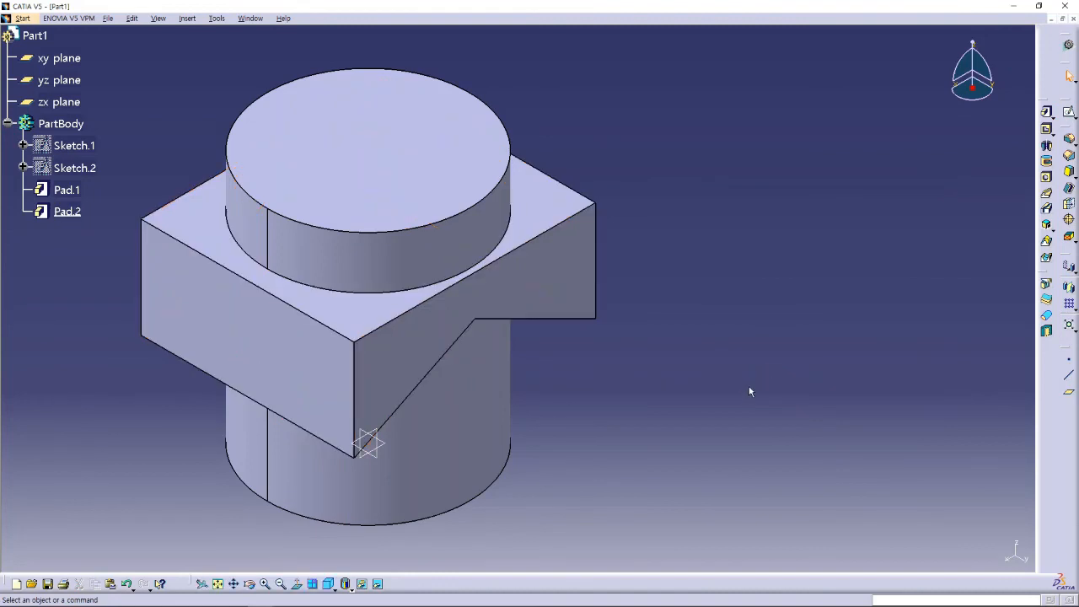
Examine how the cylinder and notched block overlap in the four-view layout, and return to the single 3D view.
middle_drag(591, 384, 685, 375)
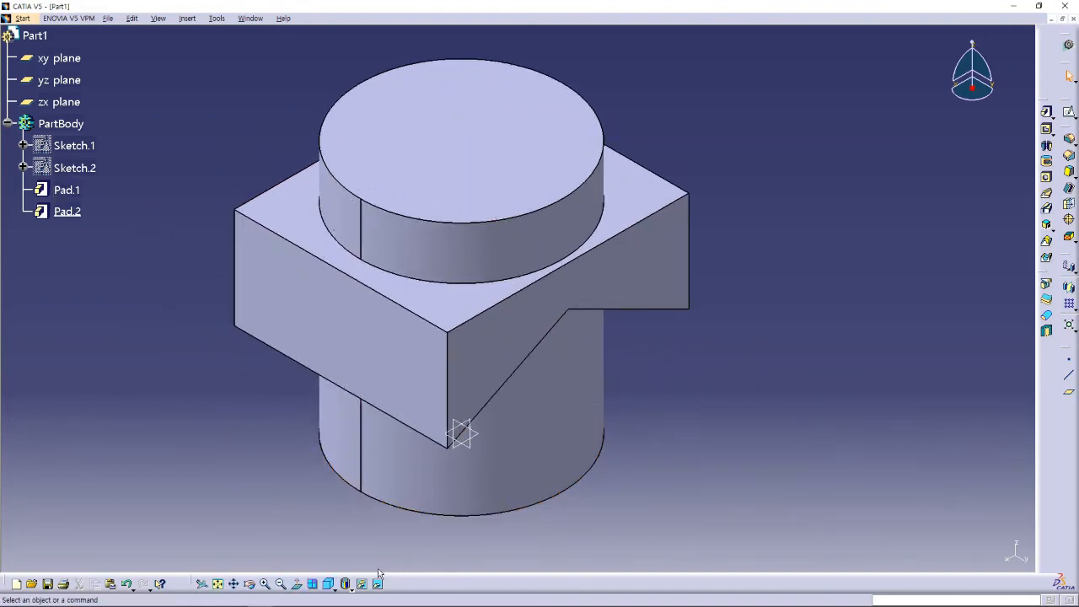
click(328, 583)
middle_drag(388, 183, 365, 216)
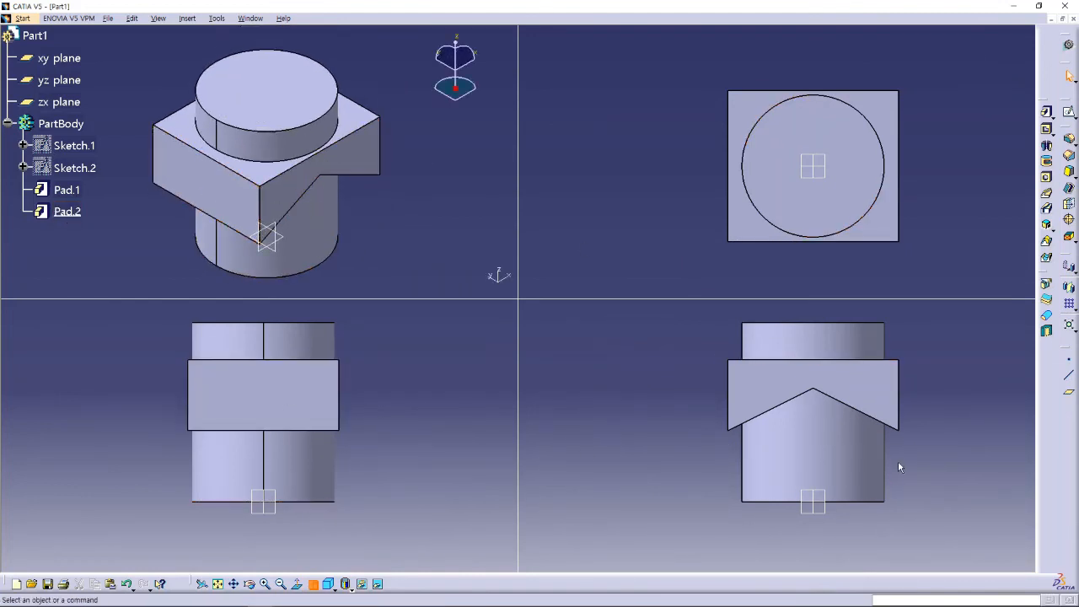
middle_drag(903, 195, 880, 189)
middle_drag(927, 404, 887, 415)
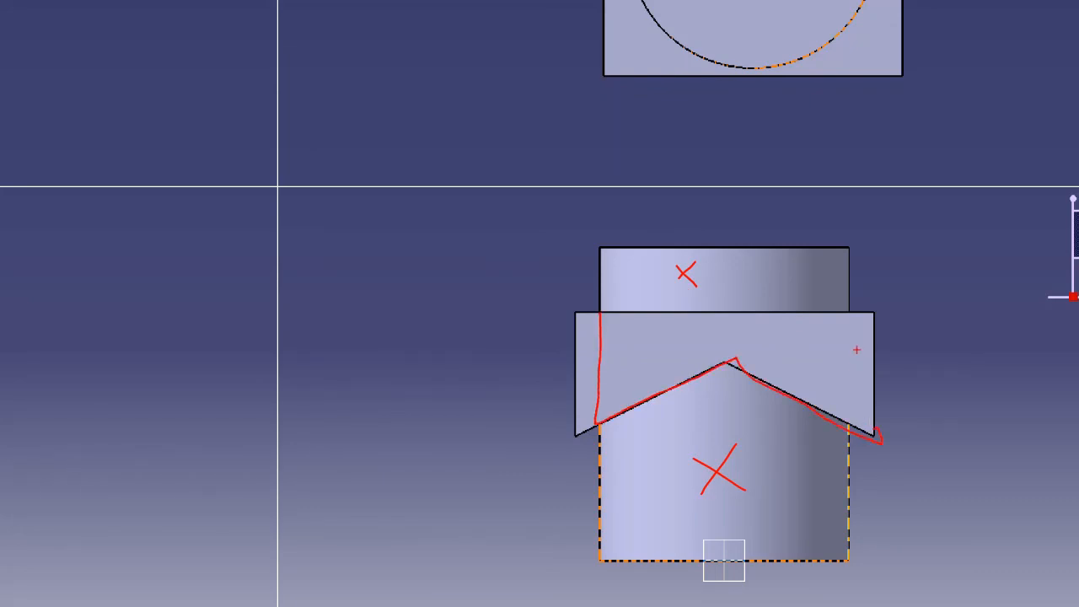
mouse_move(847, 316)
mouse_down()
mouse_move(610, 317)
mouse_move(623, 321)
mouse_up()
mouse_move(634, 371)
mouse_down()
mouse_move(759, 333)
mouse_move(847, 379)
mouse_move(849, 392)
mouse_up()
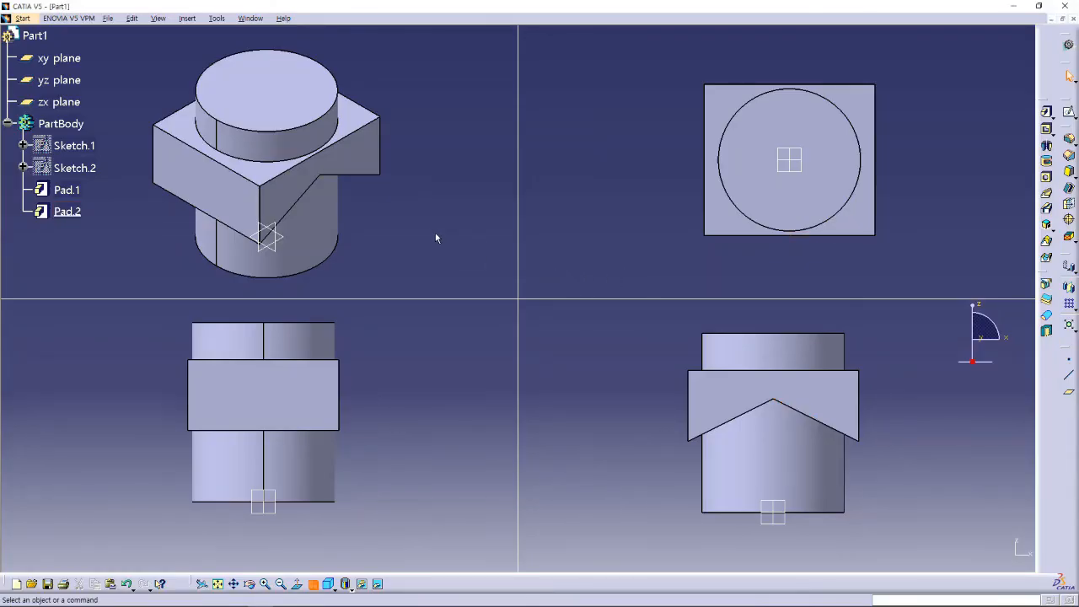
click(436, 239)
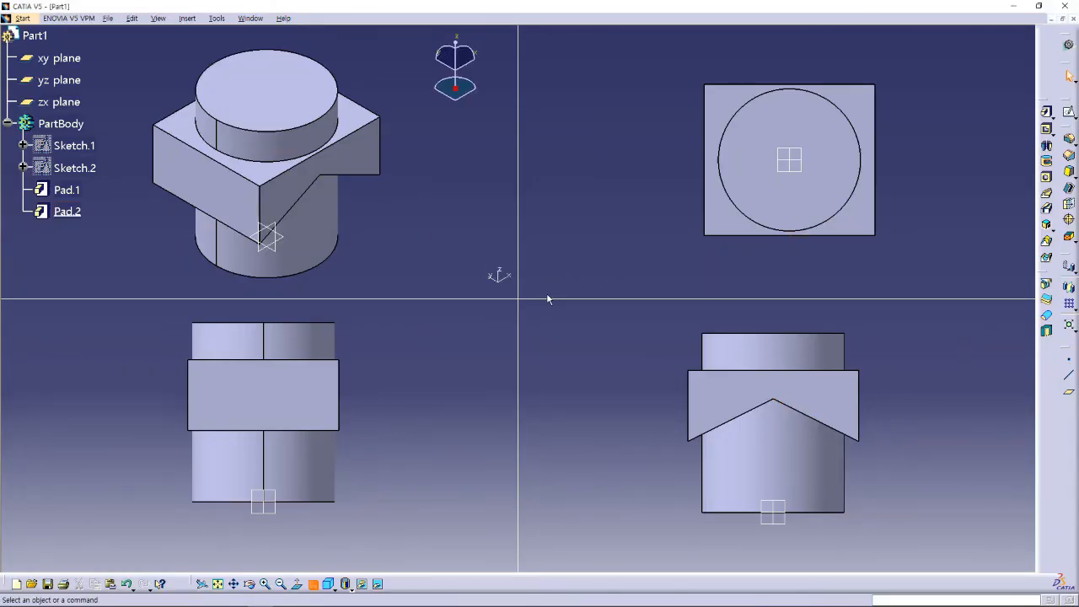
click(313, 583)
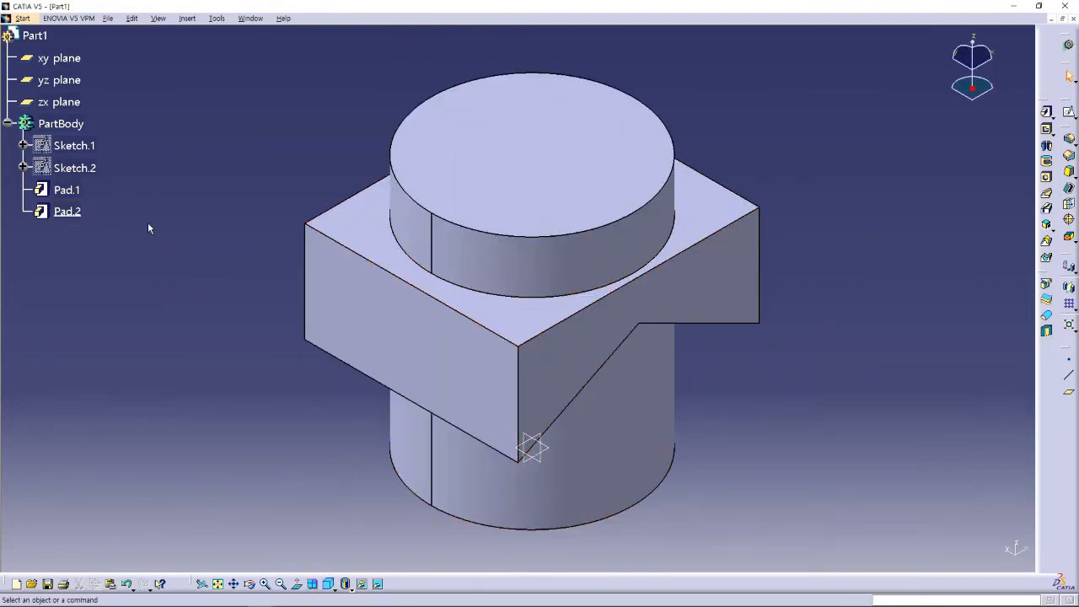
Delete the cylinder pad and the notched block pad, keeping both of their sketches.
click(66, 193)
key(Delete)
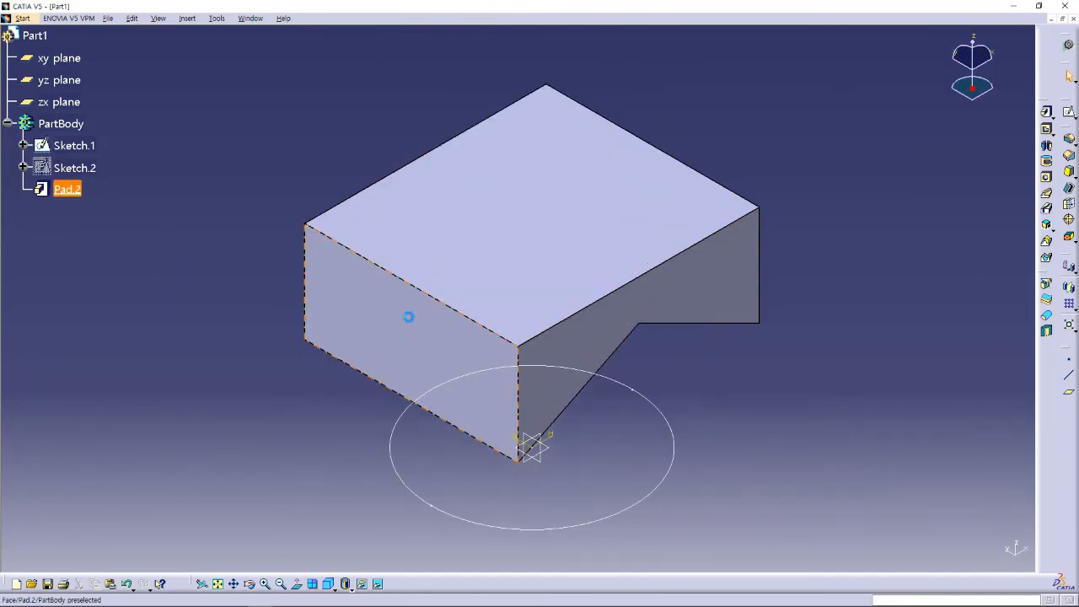
click(66, 191)
key(Delete)
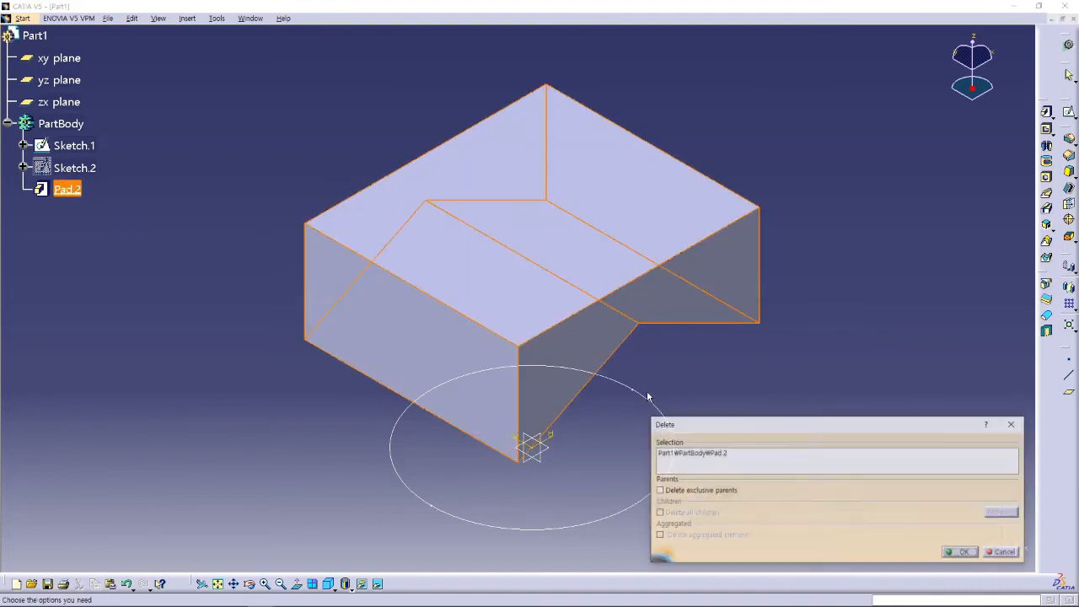
click(966, 554)
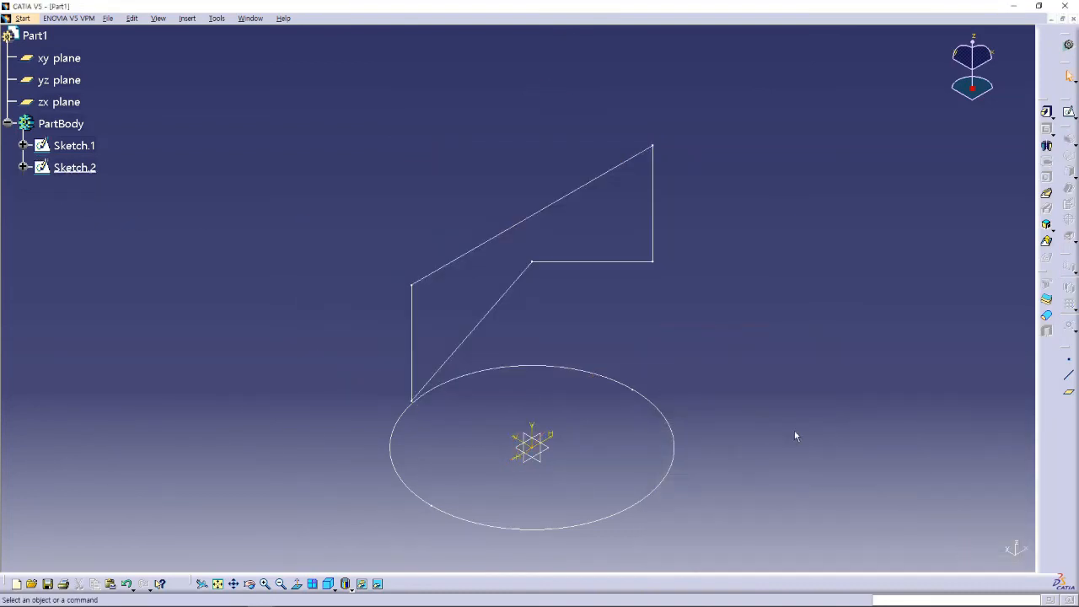
Create a Solid Combine with the circle sketch as first profile and the notched sketch as second, both normal to profile.
middle_drag(753, 400, 609, 330)
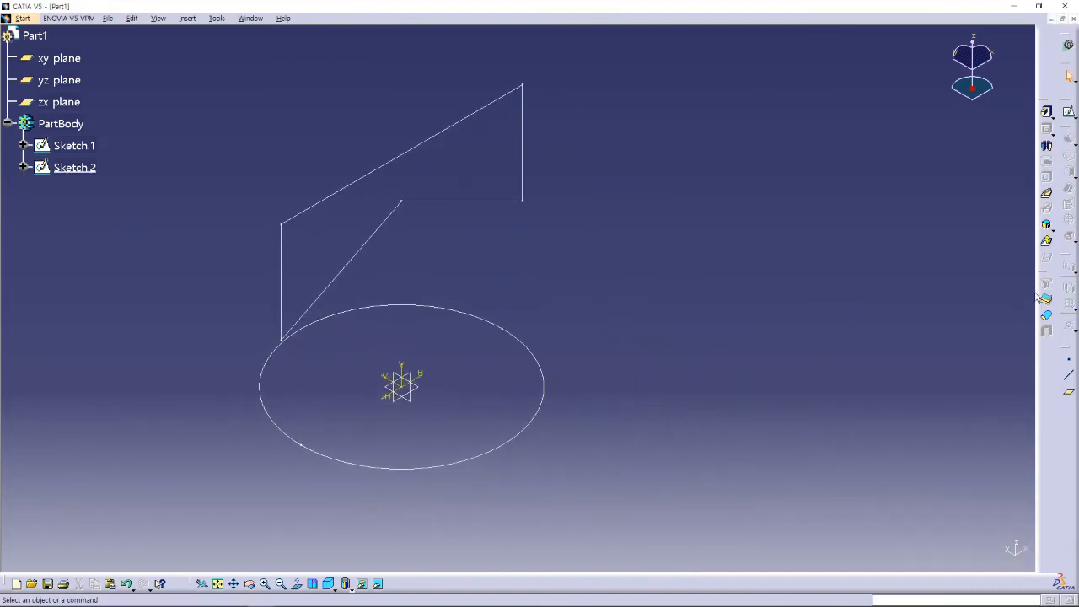
click(1047, 227)
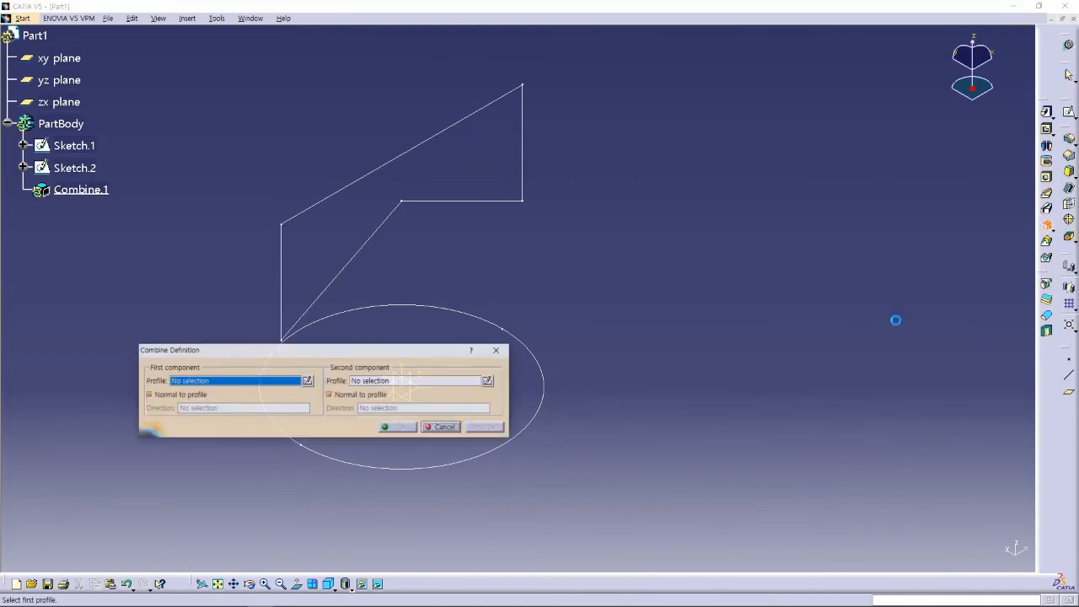
drag(368, 355, 810, 254)
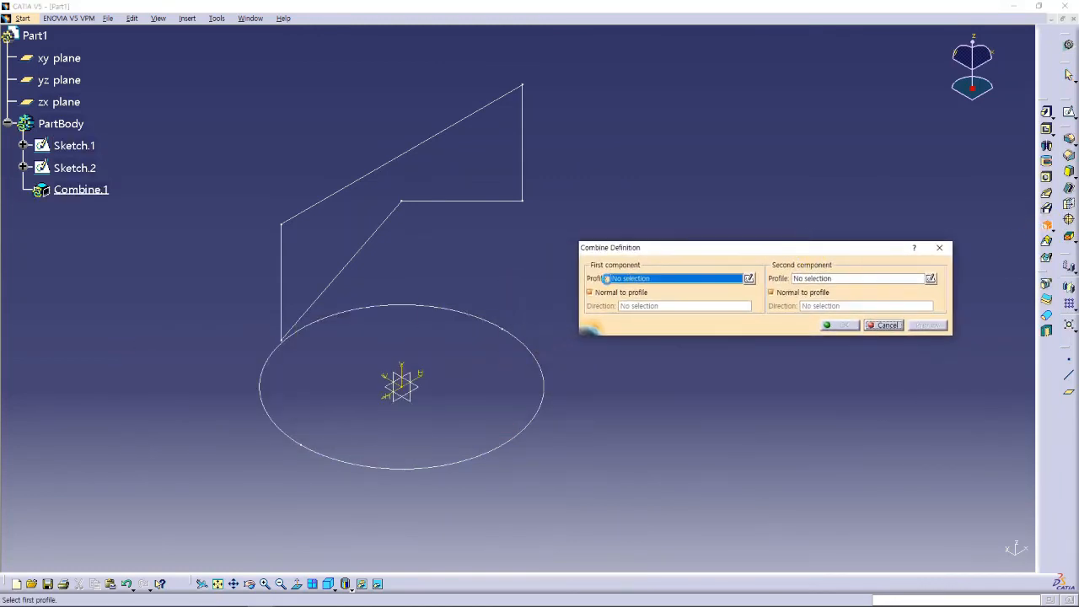
click(536, 364)
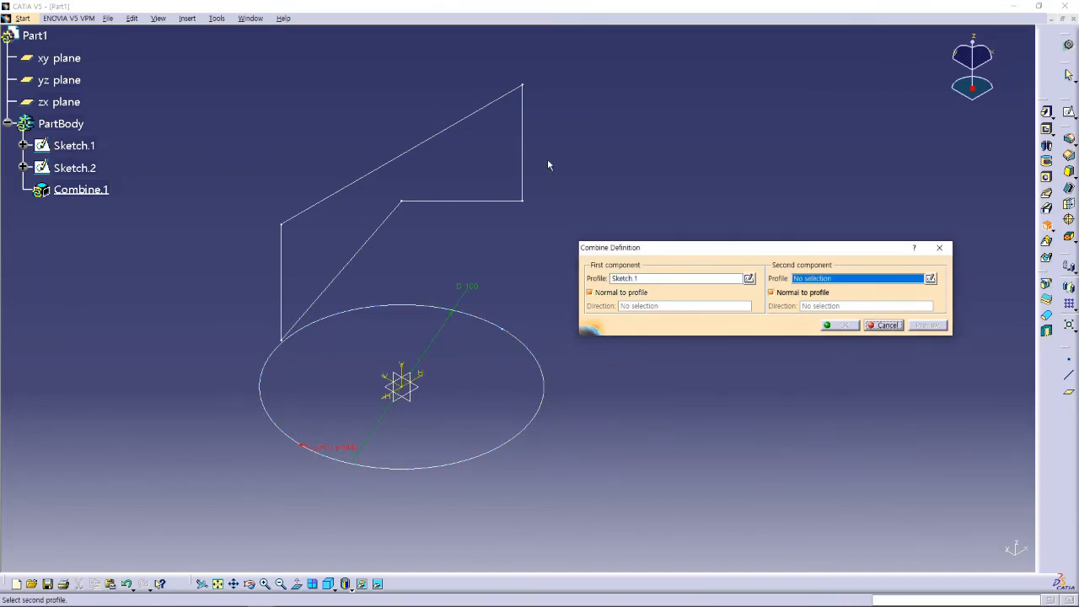
click(522, 152)
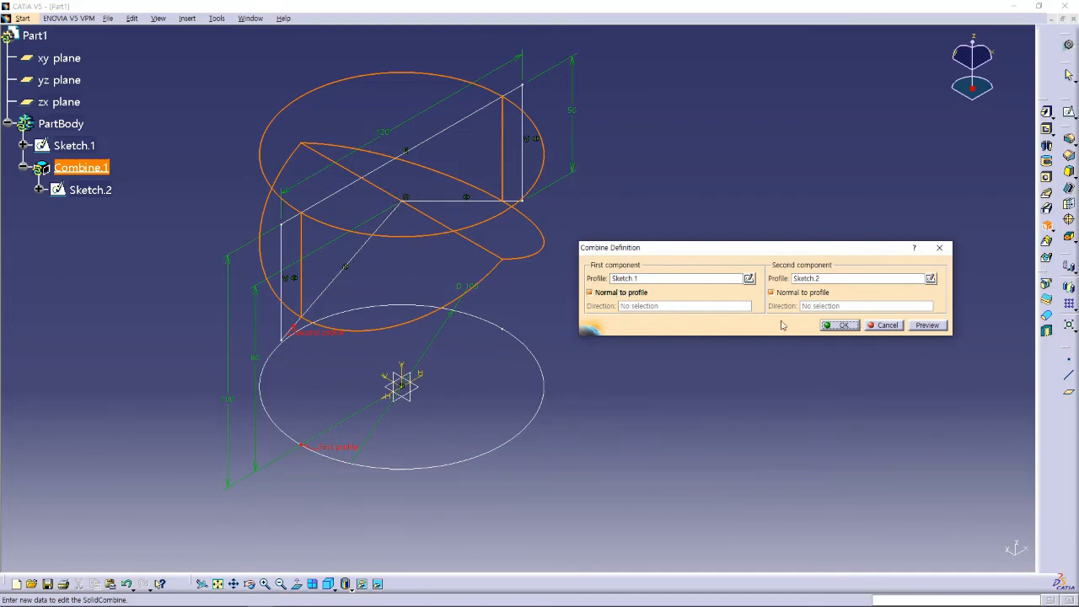
click(928, 326)
middle_drag(534, 263, 506, 318)
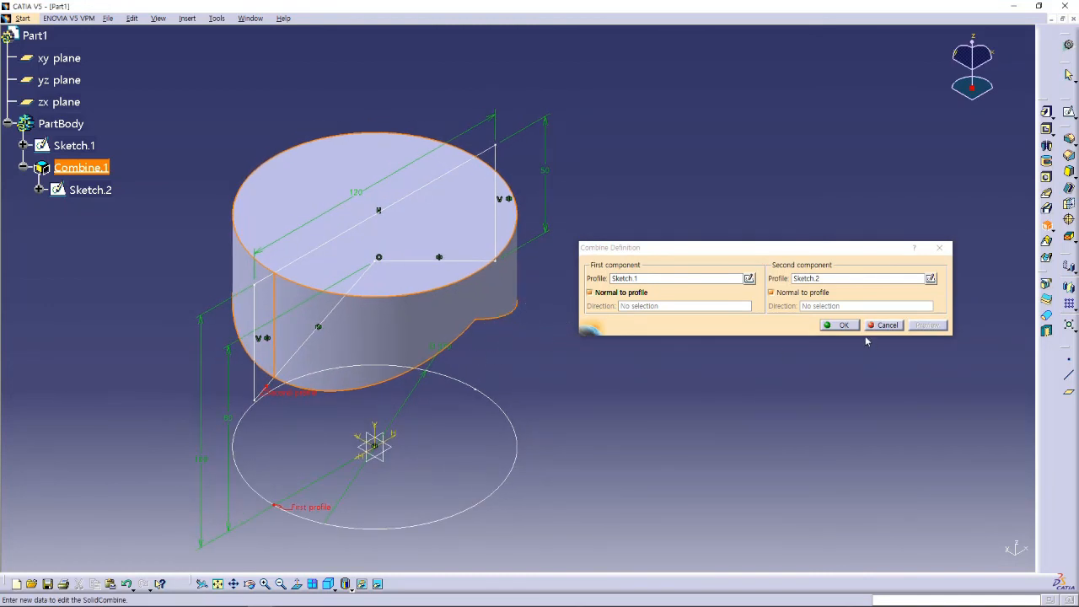
click(844, 325)
Examine the combined solid's underside notch and its outlines in the four-view layout, and restore a single isometric view.
mouse_move(659, 323)
middle_down()
mouse_move(463, 248)
mouse_move(477, 169)
mouse_move(514, 231)
mouse_move(655, 278)
middle_up()
middle_drag(563, 322, 622, 301)
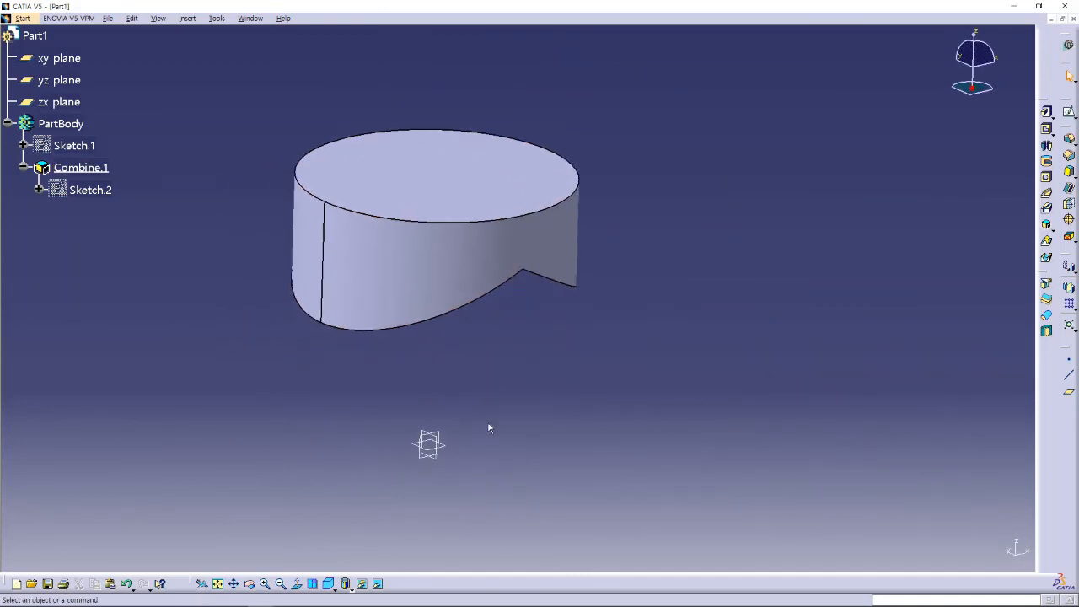
click(312, 583)
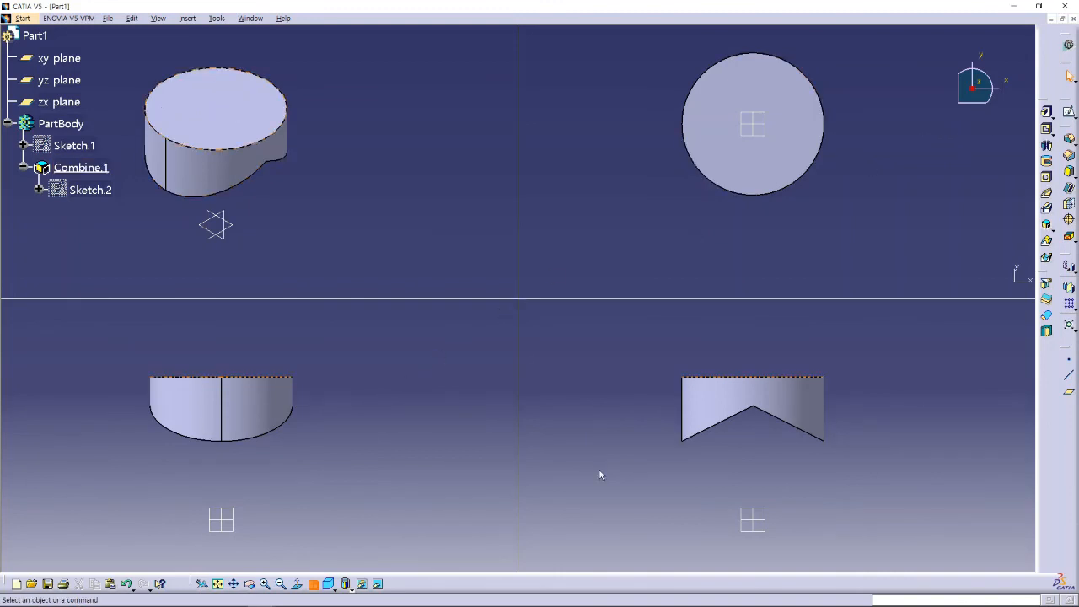
click(313, 583)
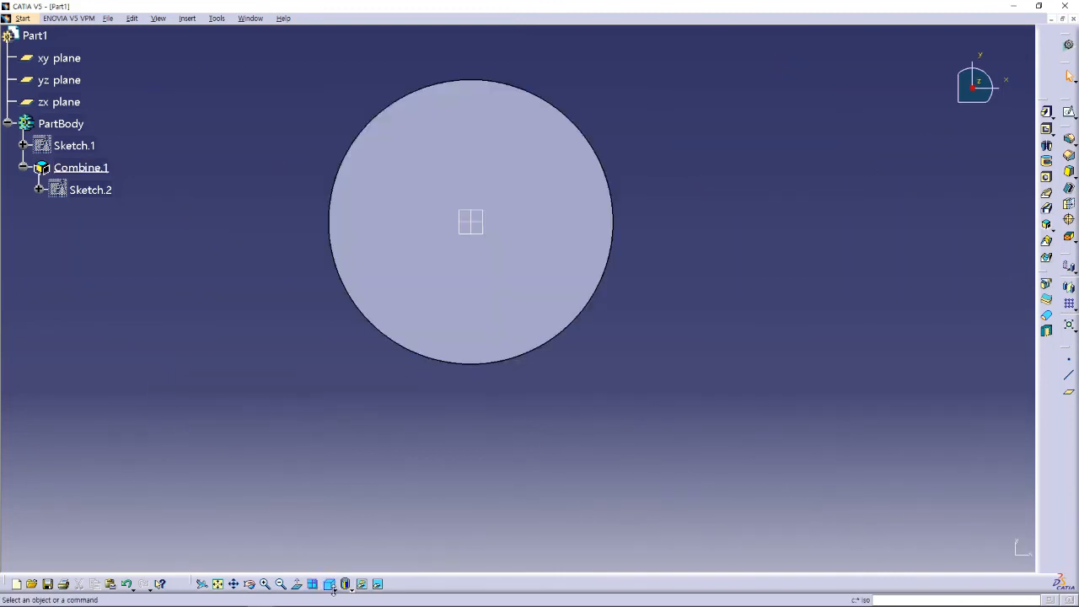
click(332, 588)
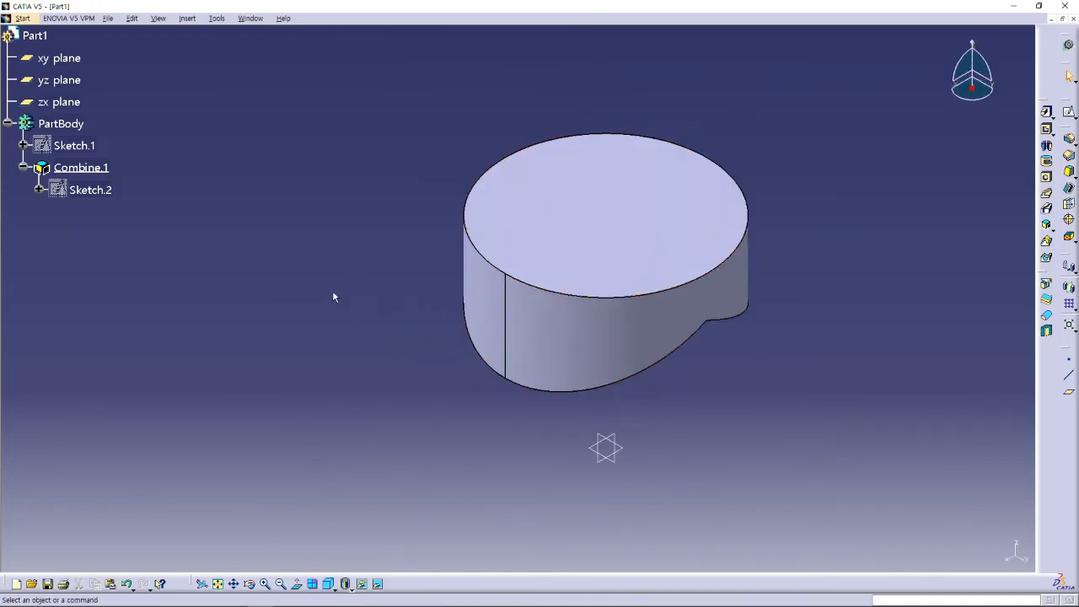